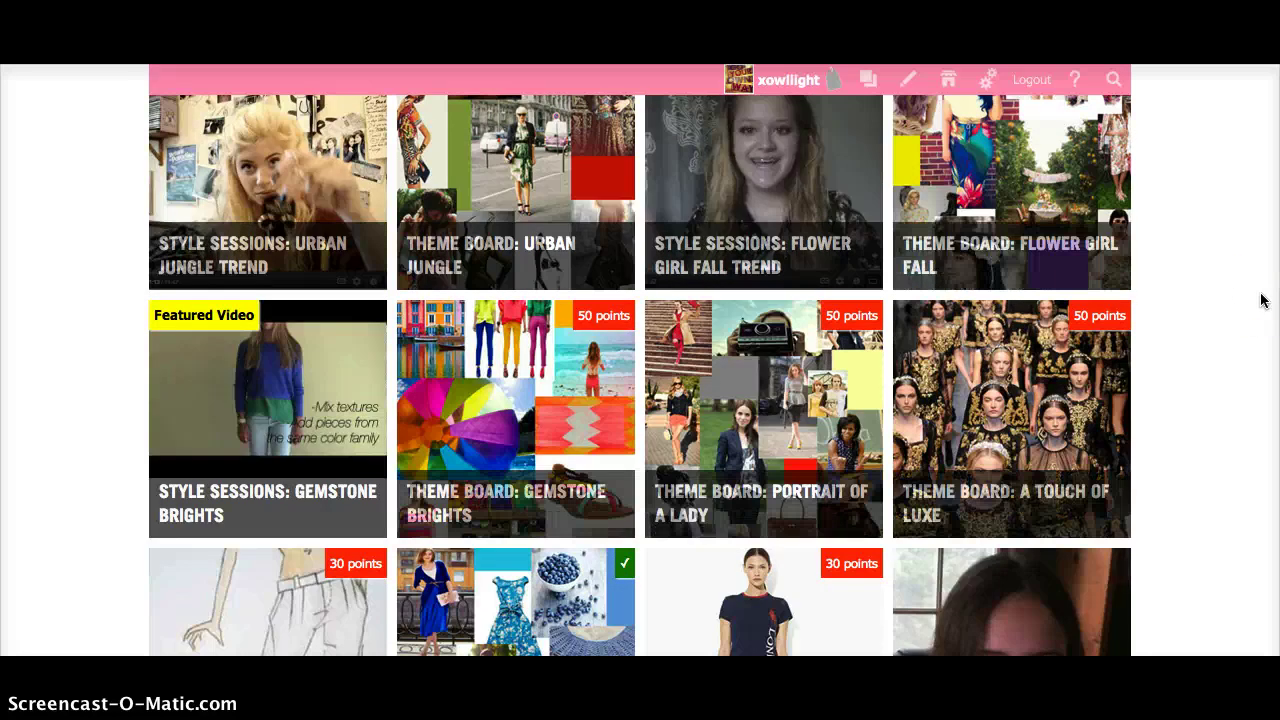
Step: Open the Color Board Challenge project and review its requirements, example boards and submission instructions
{"action": "scroll", "coordinate": [1262, 300], "scroll_direction": "up", "scroll_amount": 5}
{"action": "left_click", "coordinate": [800, 378]}
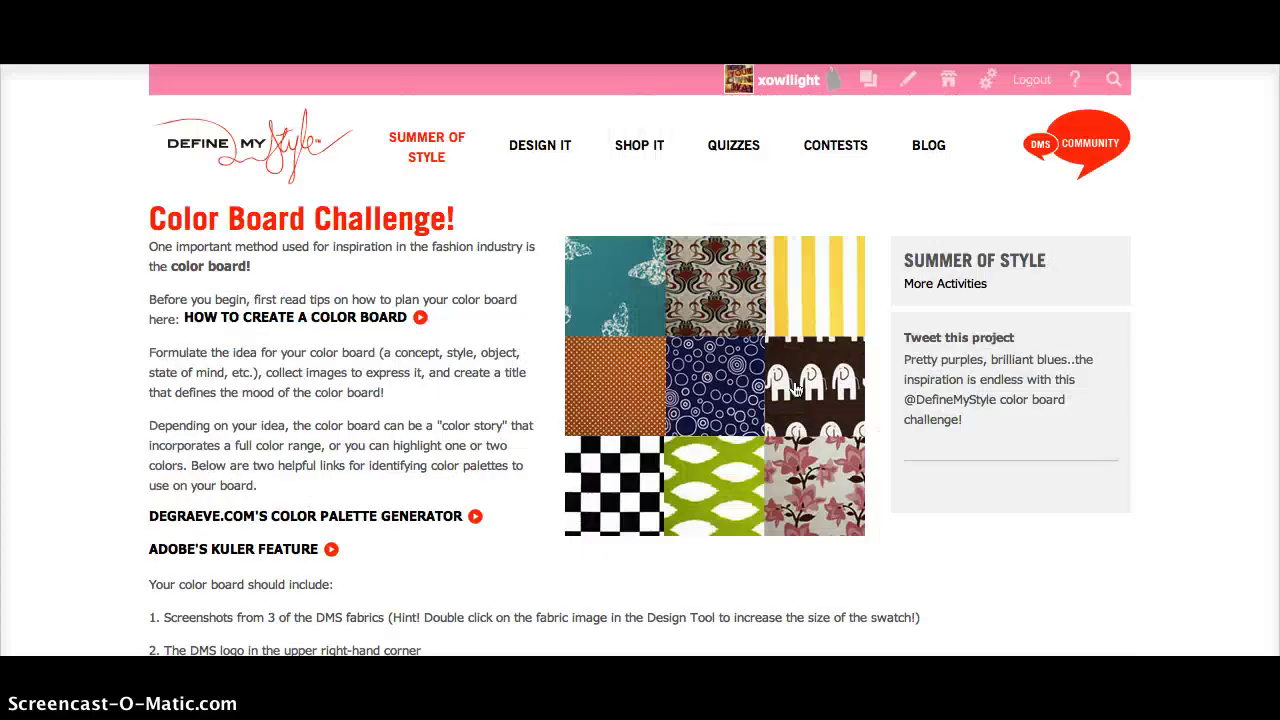
{"action": "left_click", "coordinate": [1238, 356]}
{"action": "scroll", "coordinate": [1238, 360], "scroll_direction": "down", "scroll_amount": 4}
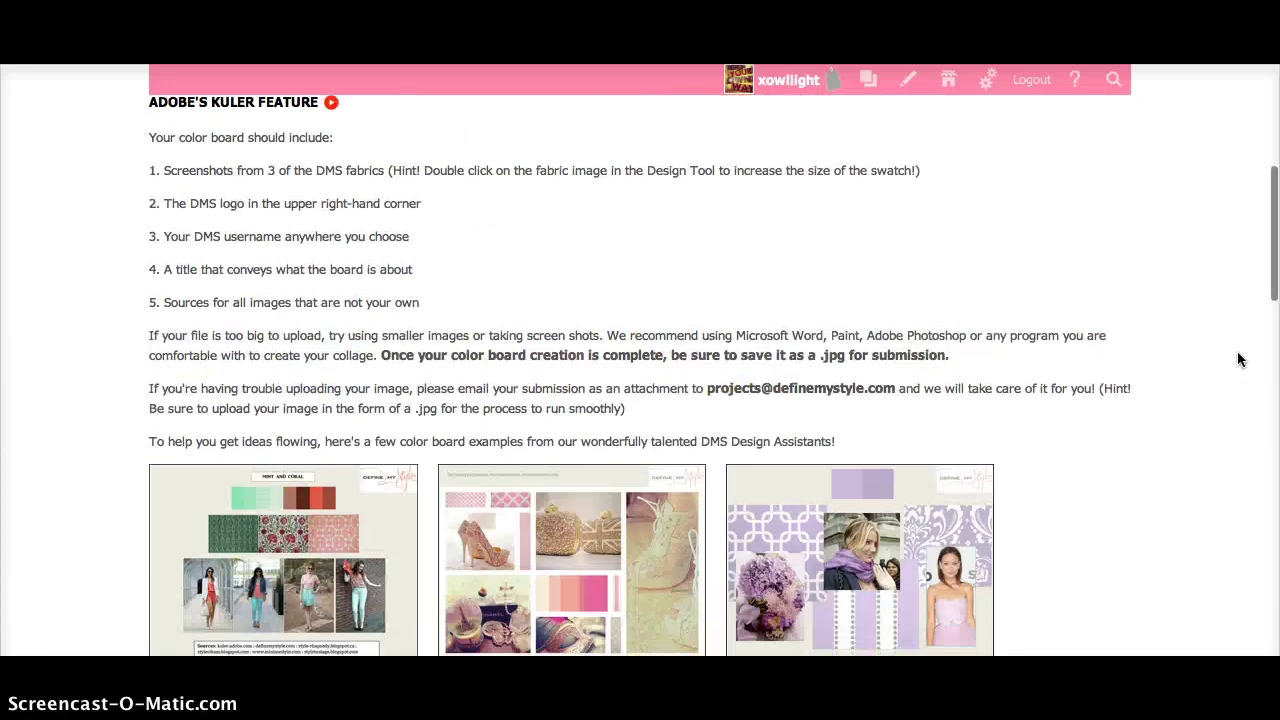
{"action": "scroll", "coordinate": [1238, 360], "scroll_direction": "down", "scroll_amount": 5}
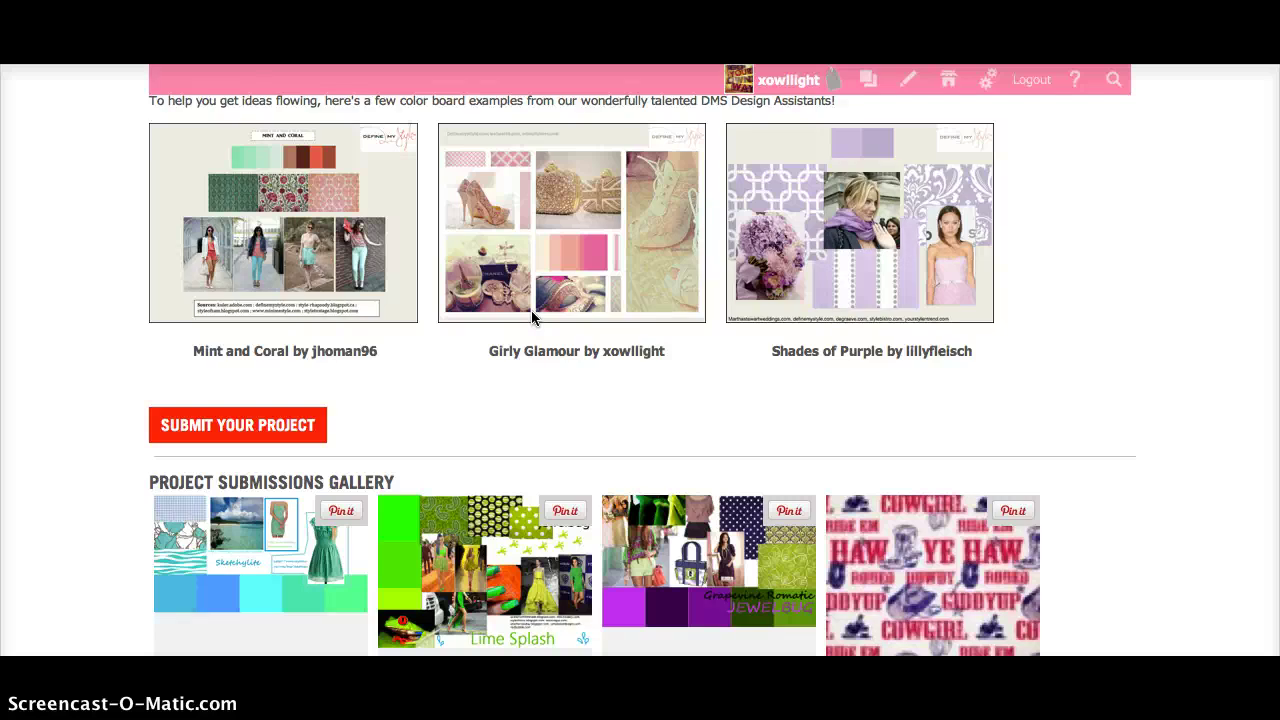
{"action": "scroll", "coordinate": [68, 551], "scroll_direction": "up", "scroll_amount": 6}
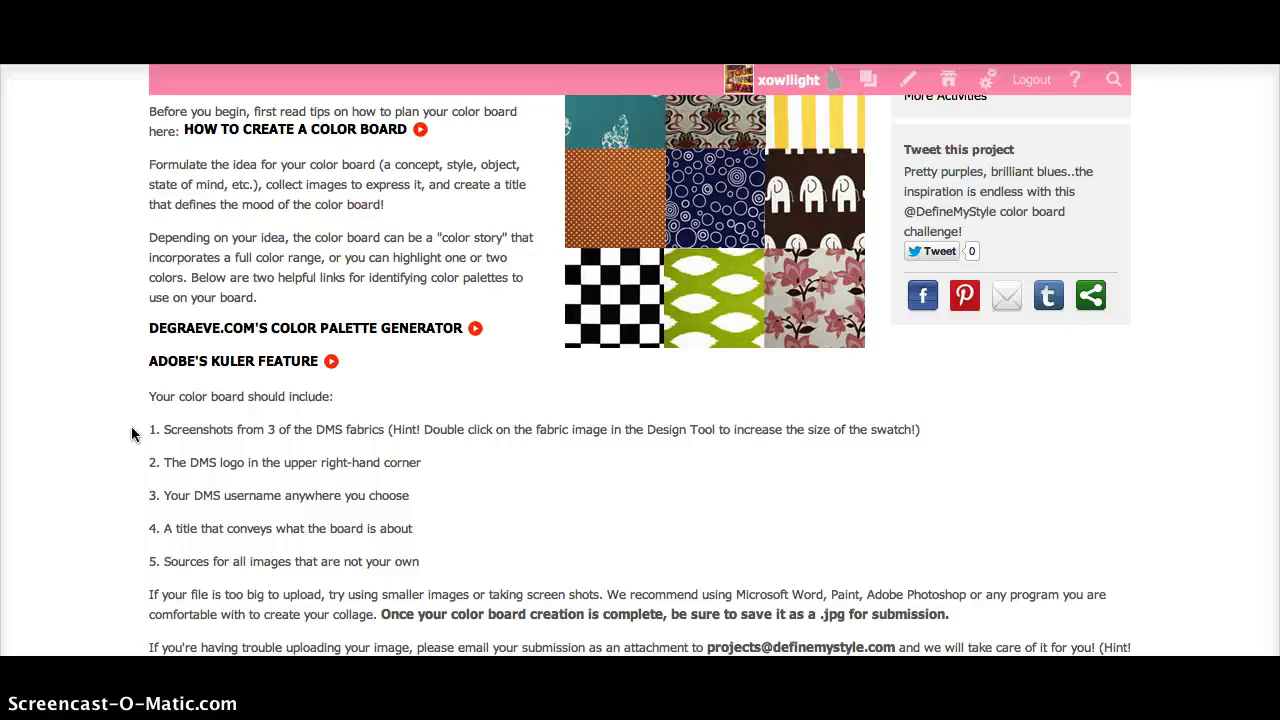
{"action": "scroll", "coordinate": [1131, 399], "scroll_direction": "up", "scroll_amount": 3}
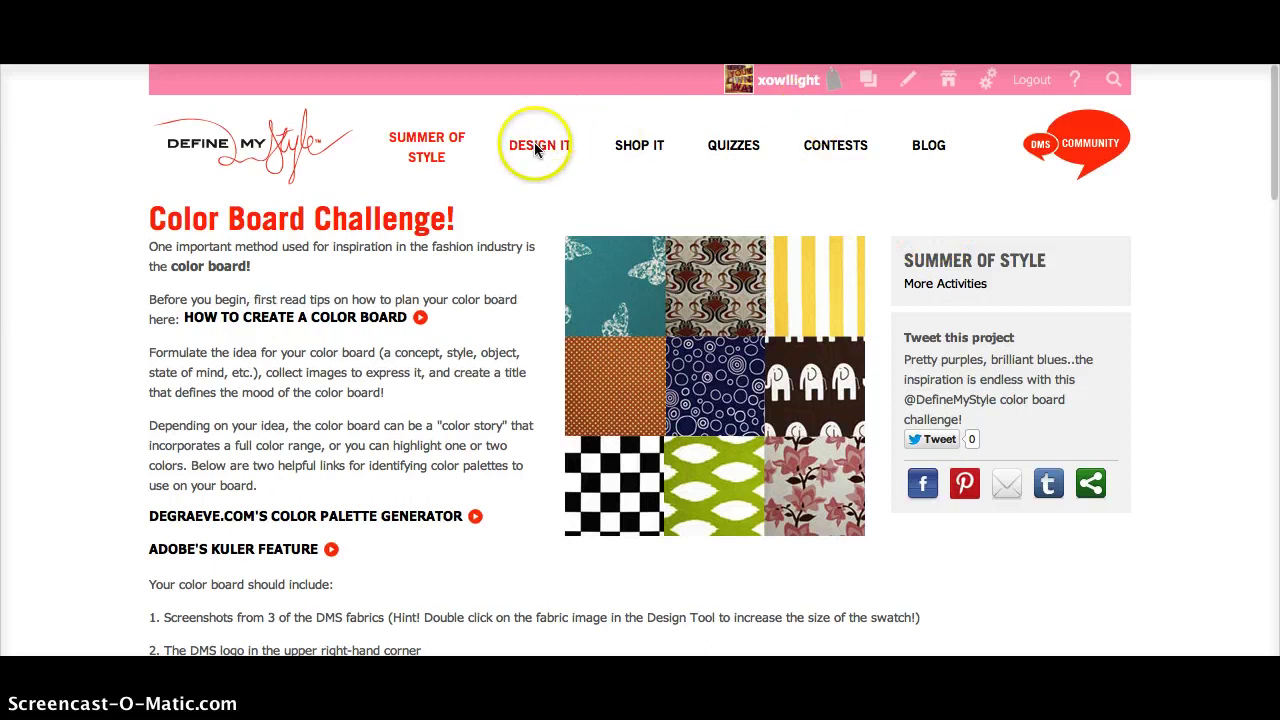
Step: Open the DMS Design Tool and place a Sleeve on the design canvas
{"action": "left_click", "coordinate": [538, 147]}
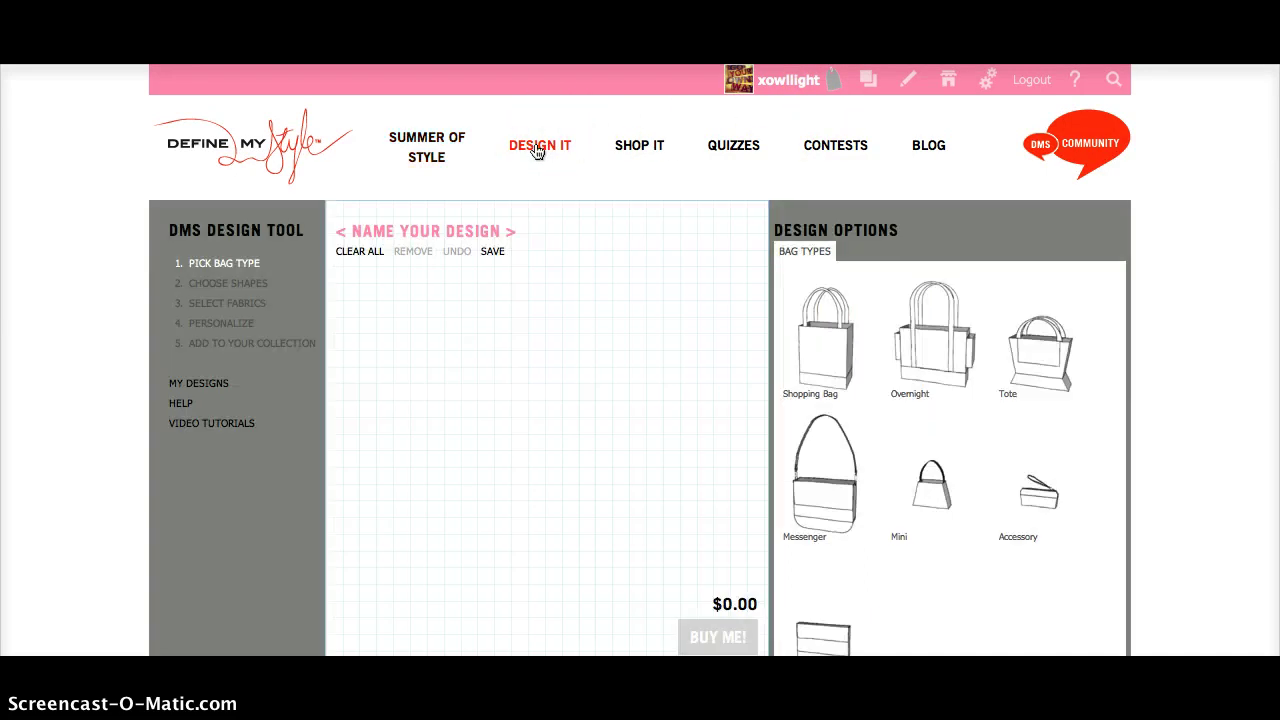
{"action": "scroll", "coordinate": [900, 371], "scroll_direction": "down", "scroll_amount": 3}
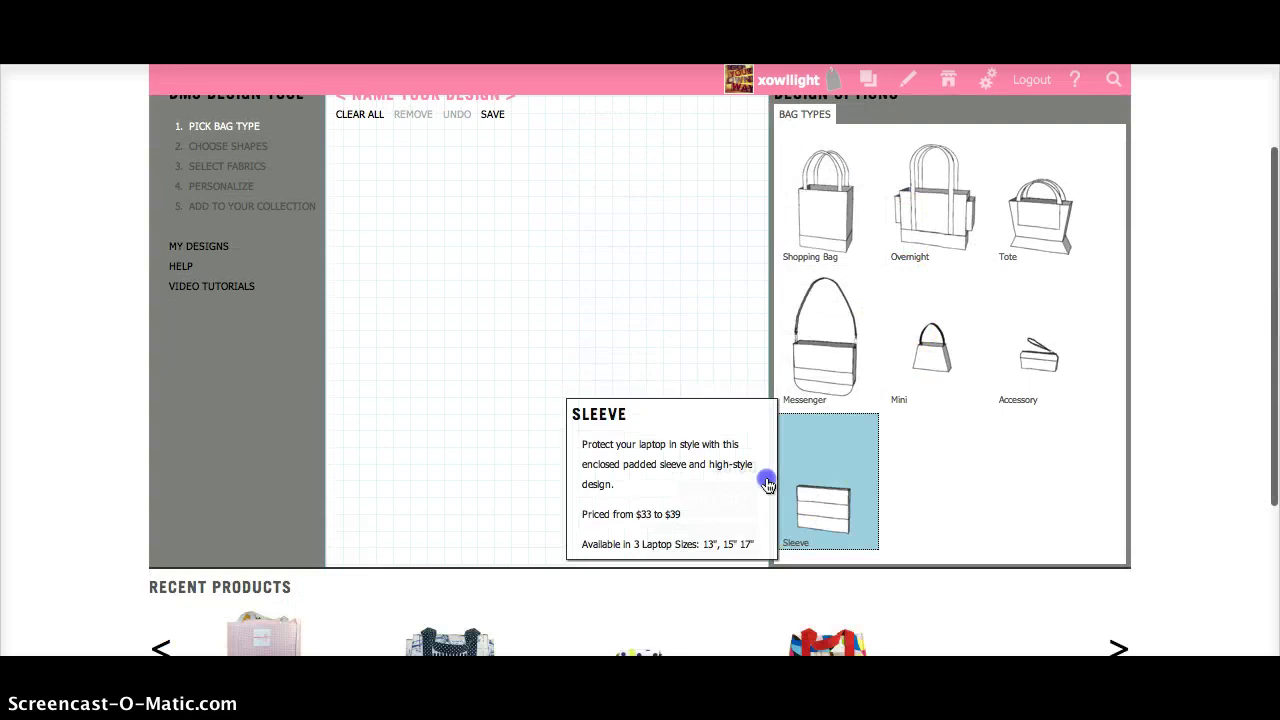
{"action": "left_click_drag", "start_coordinate": [814, 442], "coordinate": [534, 316]}
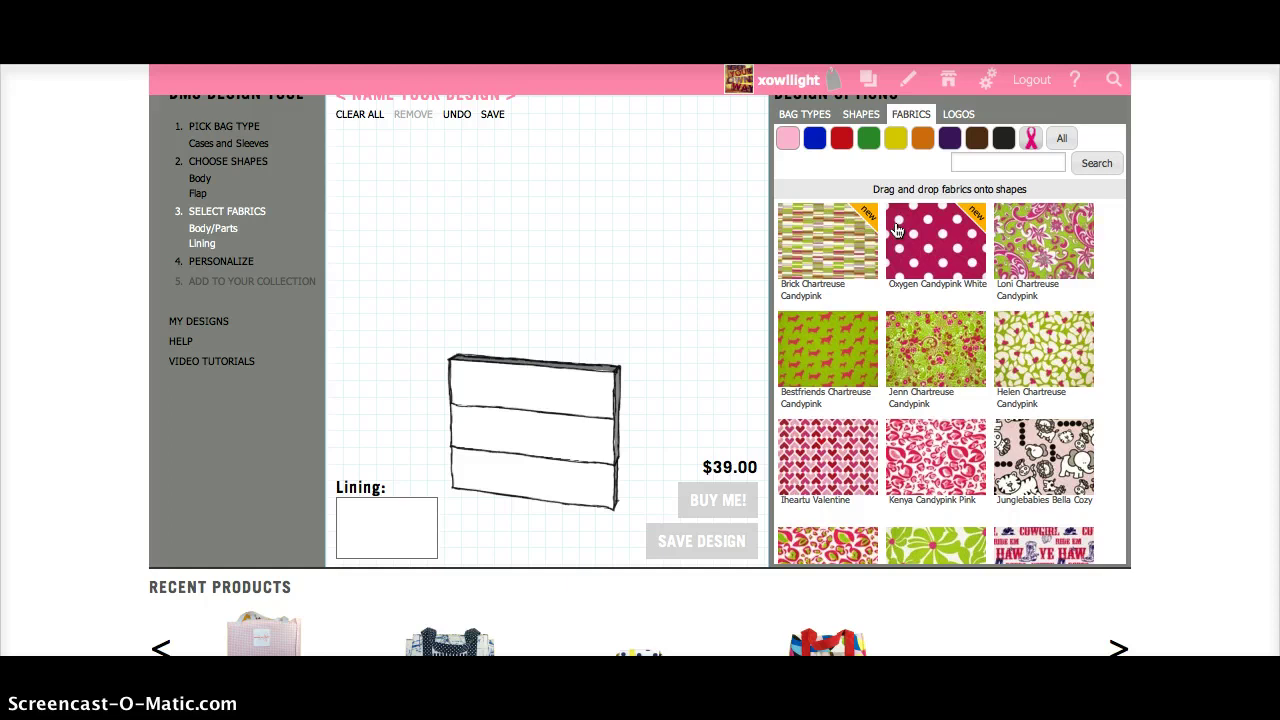
Step: Filter the fabric swatches to show only blue fabrics
{"action": "left_click", "coordinate": [814, 140]}
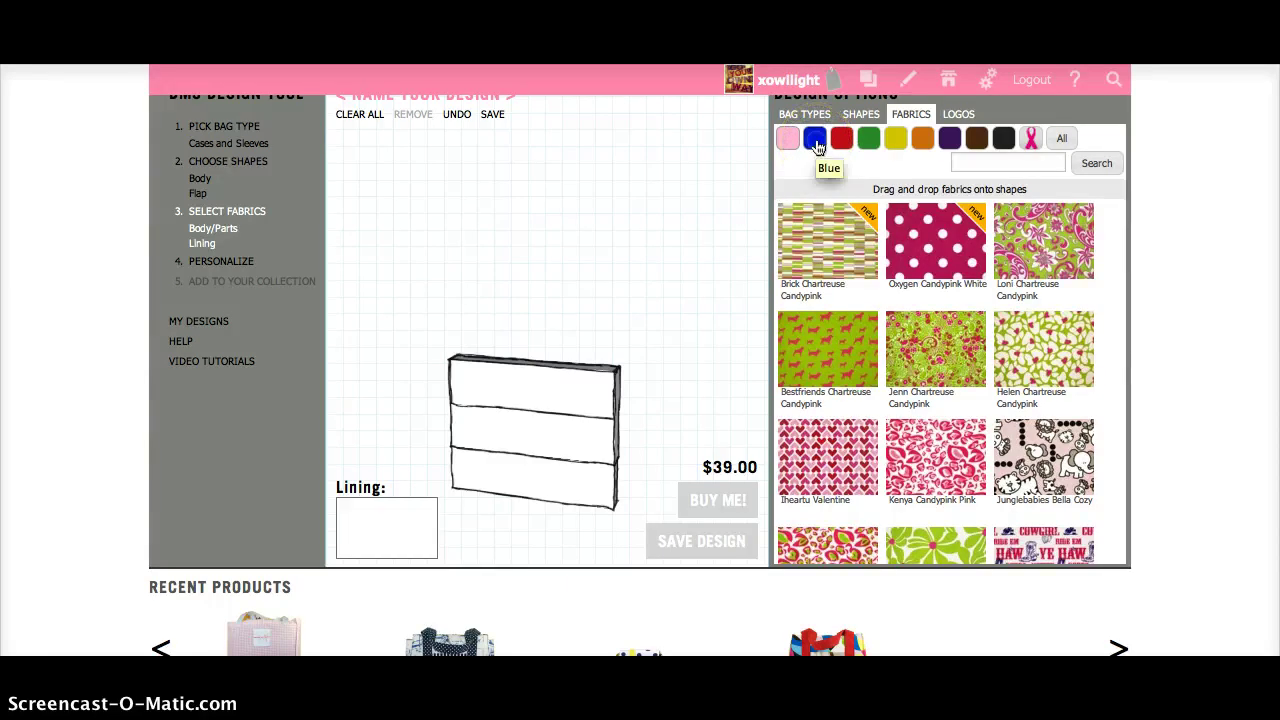
{"action": "left_click", "coordinate": [815, 140]}
{"action": "left_click", "coordinate": [815, 140]}
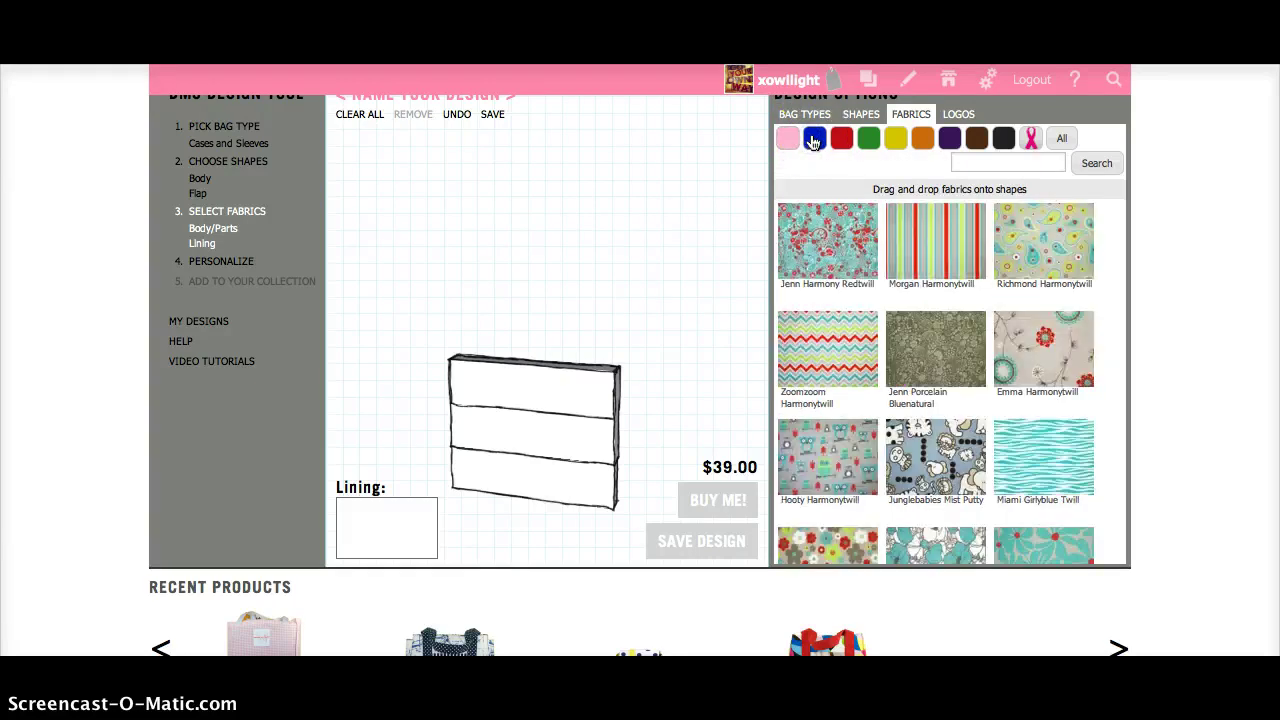
Step: Enlarge the Cottage Harmony Bluetwill fabric swatch, capture a screenshot of the whole pattern and close the enlarged view
{"action": "scroll", "coordinate": [930, 318], "scroll_direction": "down", "scroll_amount": 2}
{"action": "scroll", "coordinate": [930, 318], "scroll_direction": "down", "scroll_amount": 3}
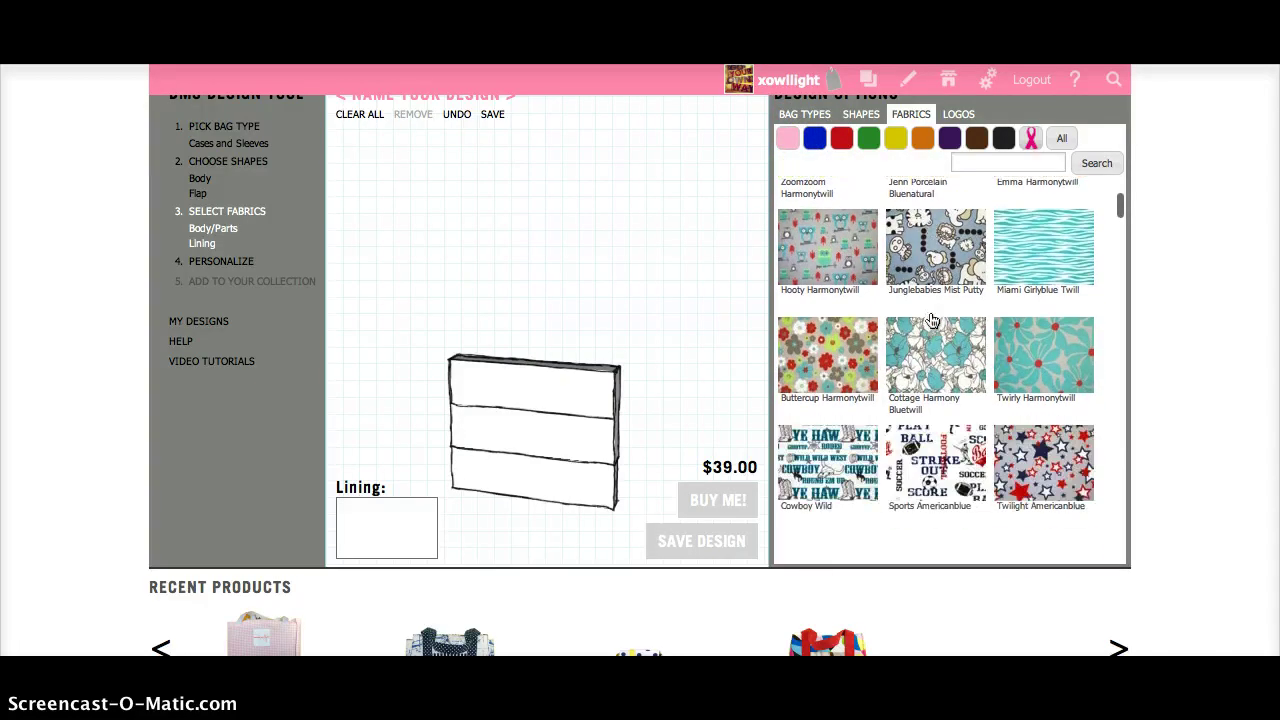
{"action": "left_click", "coordinate": [938, 363]}
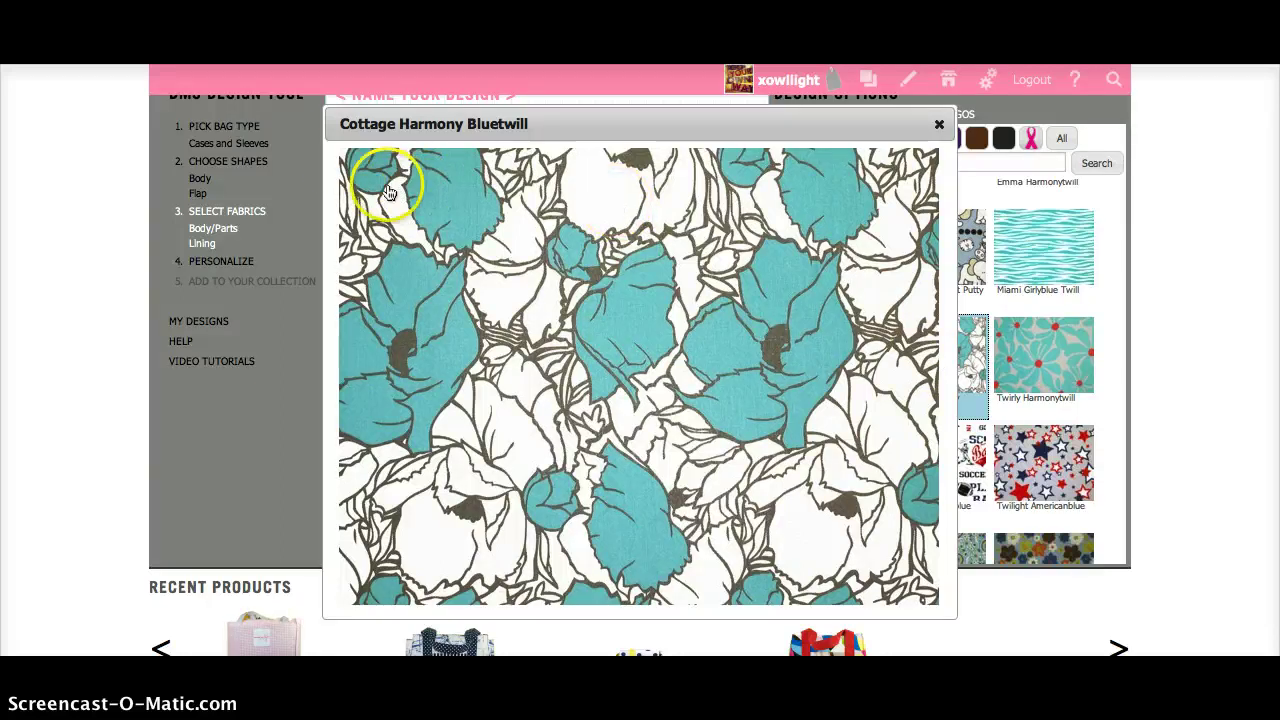
{"action": "mouse_move", "coordinate": [342, 158]}
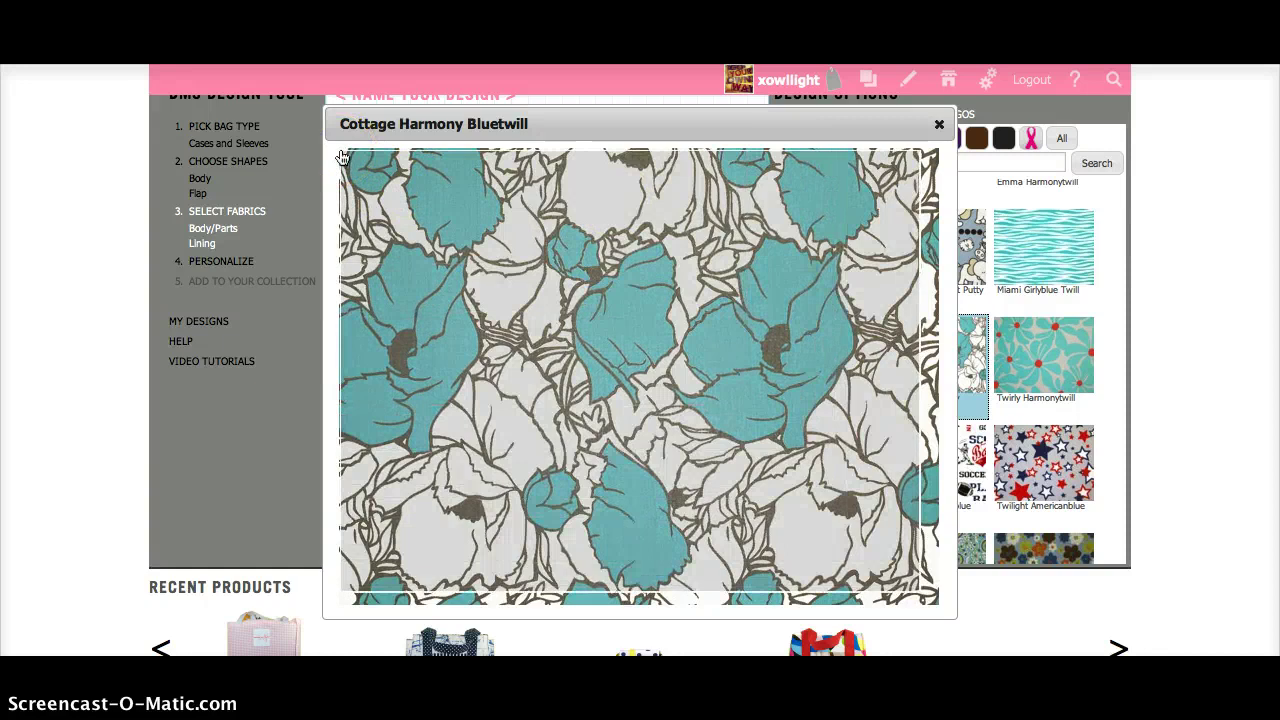
{"action": "left_click", "coordinate": [932, 599]}
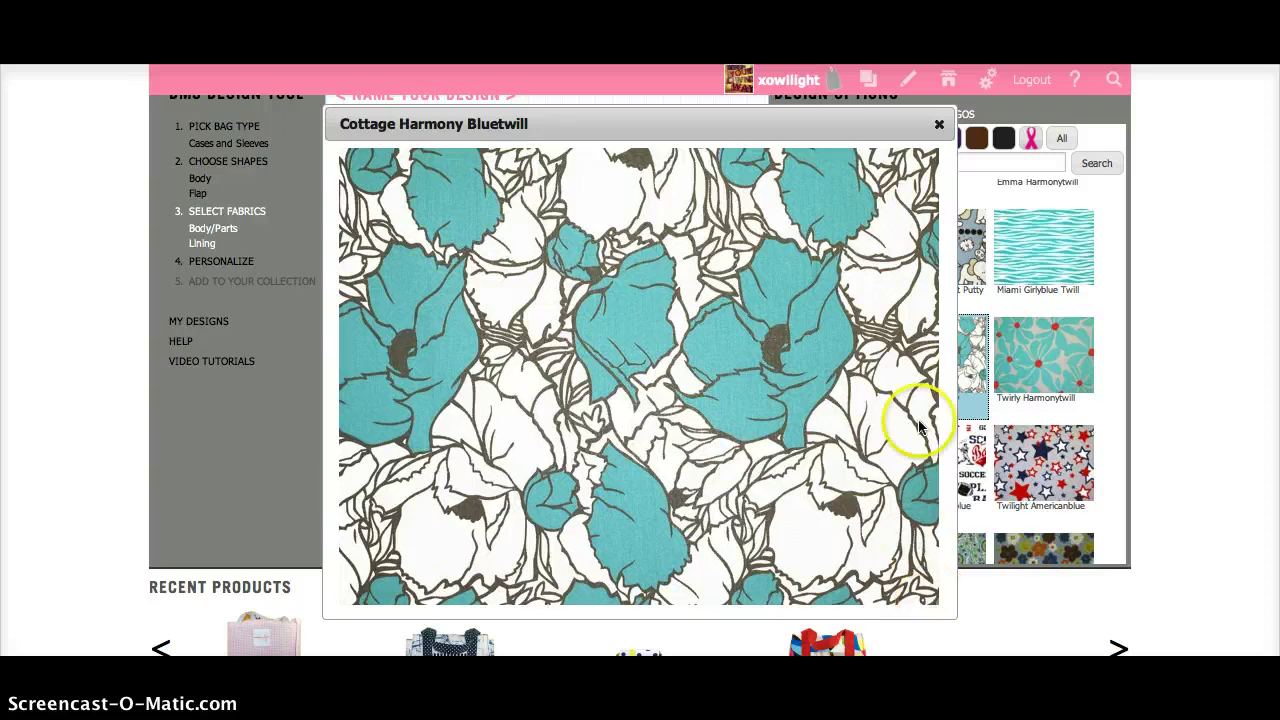
{"action": "left_click", "coordinate": [939, 124]}
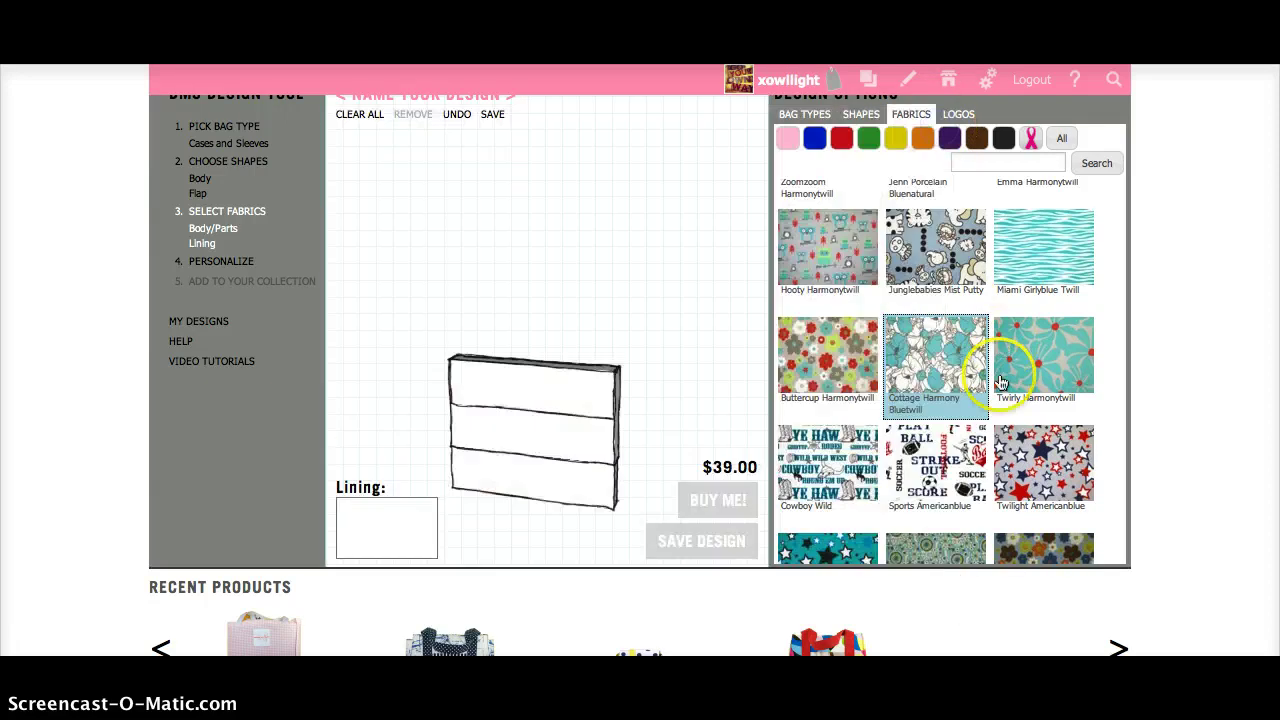
Step: Enlarge the Tuscany True Turquoise fabric swatch, capture a screenshot of the pattern and close the enlarged view
{"action": "scroll", "coordinate": [1003, 370], "scroll_direction": "down", "scroll_amount": 5}
{"action": "scroll", "coordinate": [1001, 378], "scroll_direction": "down", "scroll_amount": 4}
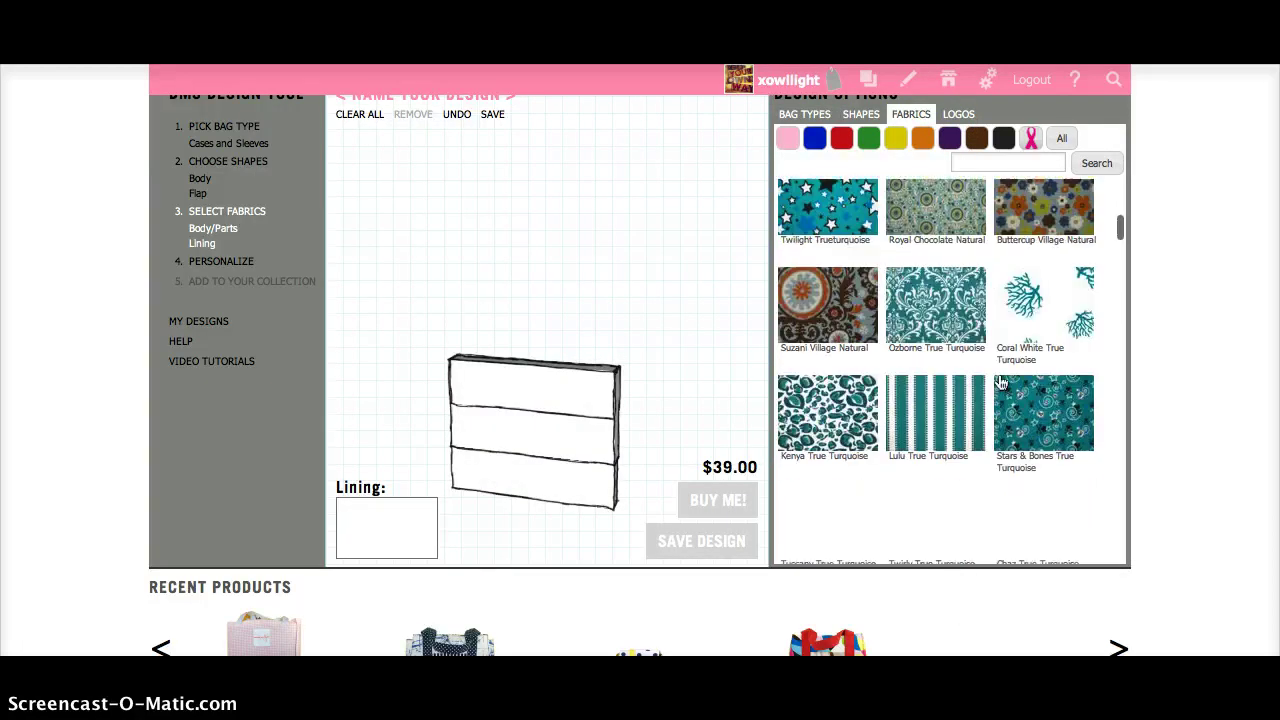
{"action": "left_click", "coordinate": [835, 357]}
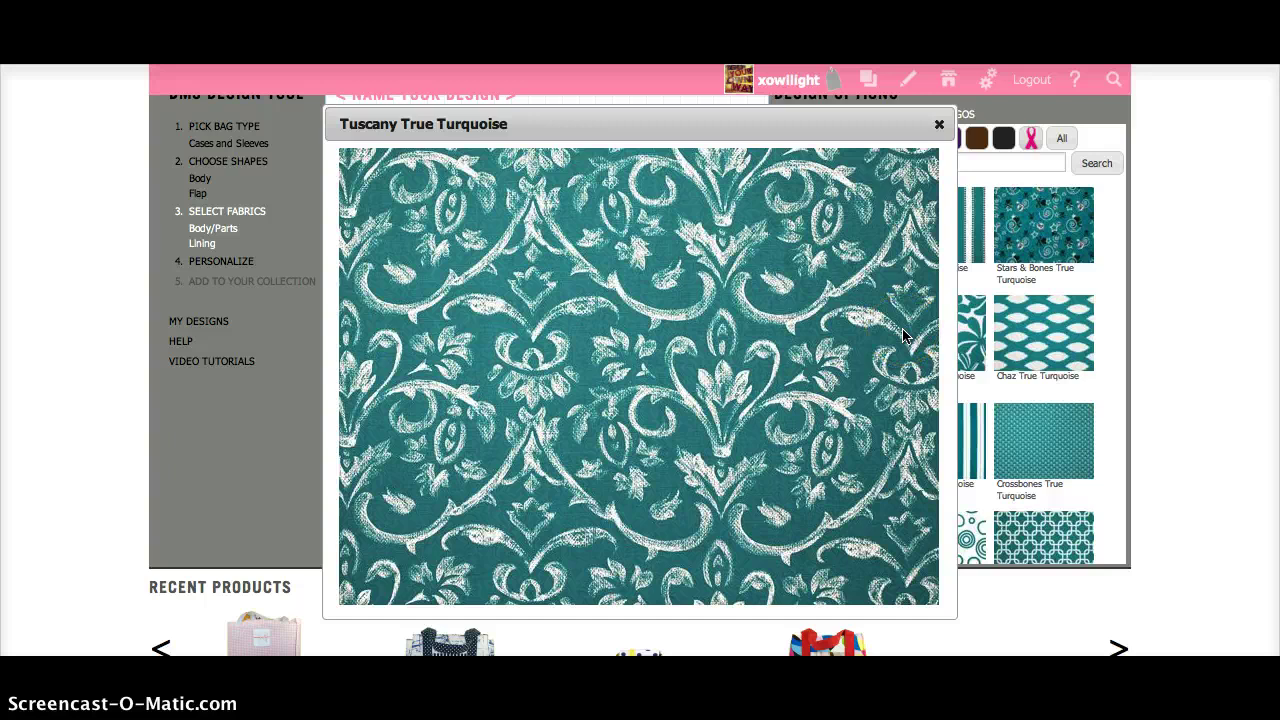
{"action": "left_click_drag", "start_coordinate": [671, 429], "coordinate": [930, 600]}
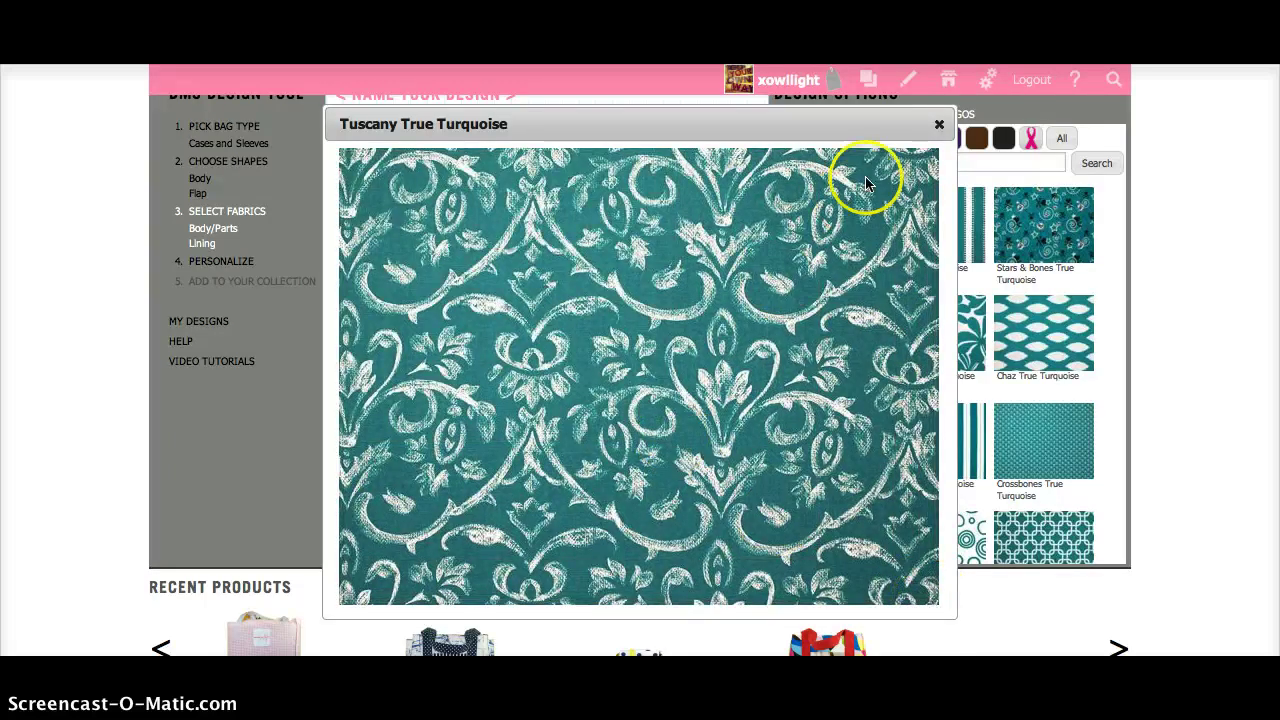
{"action": "left_click", "coordinate": [939, 124]}
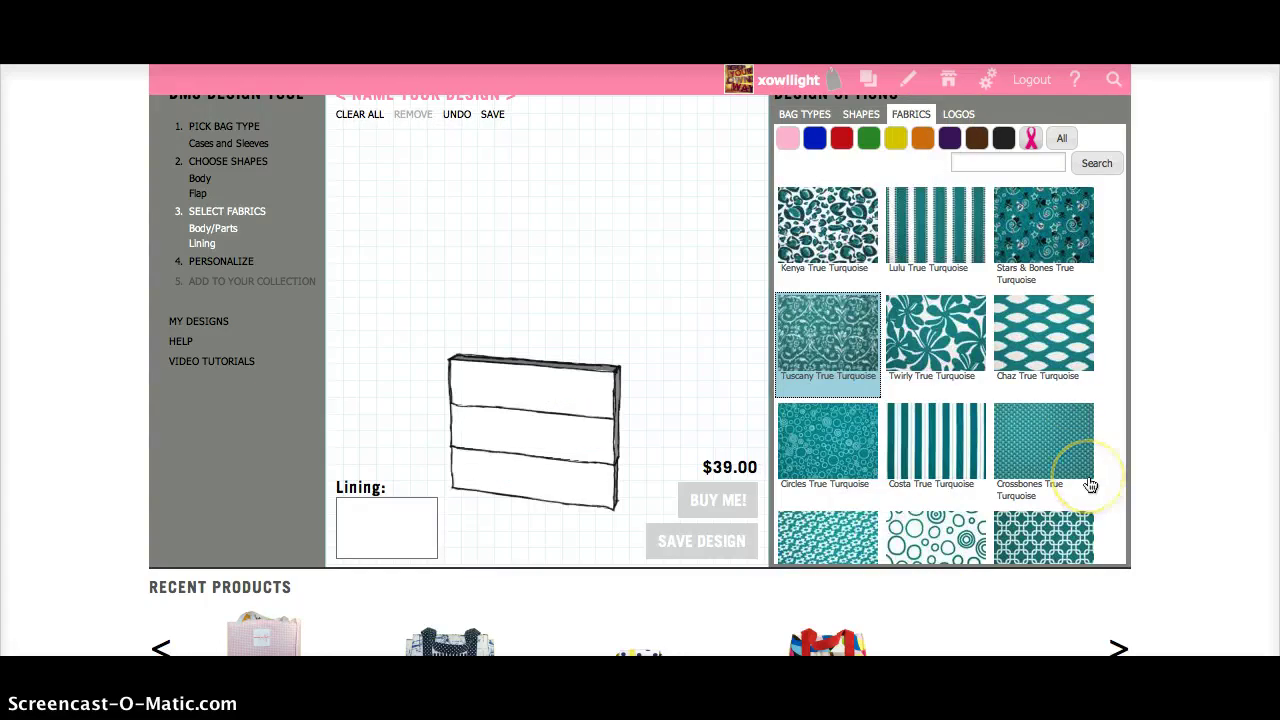
Step: Find the Gotcha True Turquoise fabric, enlarge its swatch, capture a screenshot of the pattern and close the enlarged view
{"action": "scroll", "coordinate": [1090, 485], "scroll_direction": "down", "scroll_amount": 8}
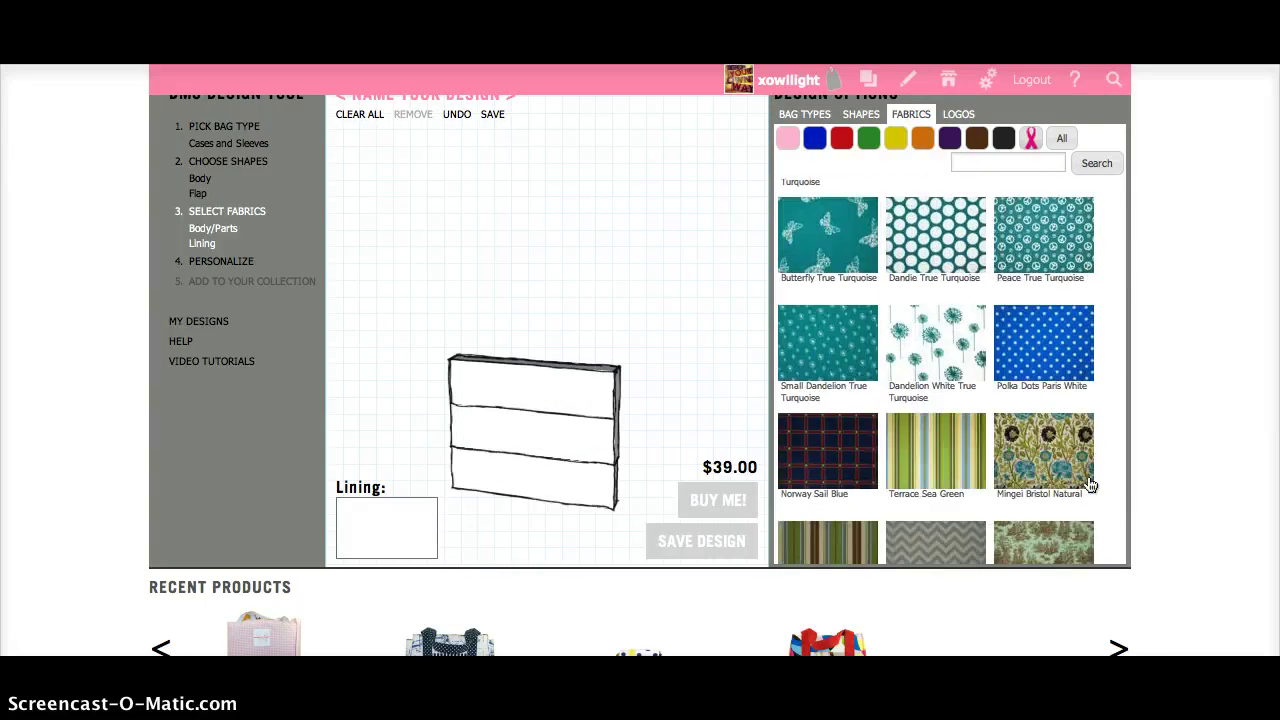
{"action": "scroll", "coordinate": [1090, 485], "scroll_direction": "down", "scroll_amount": 2}
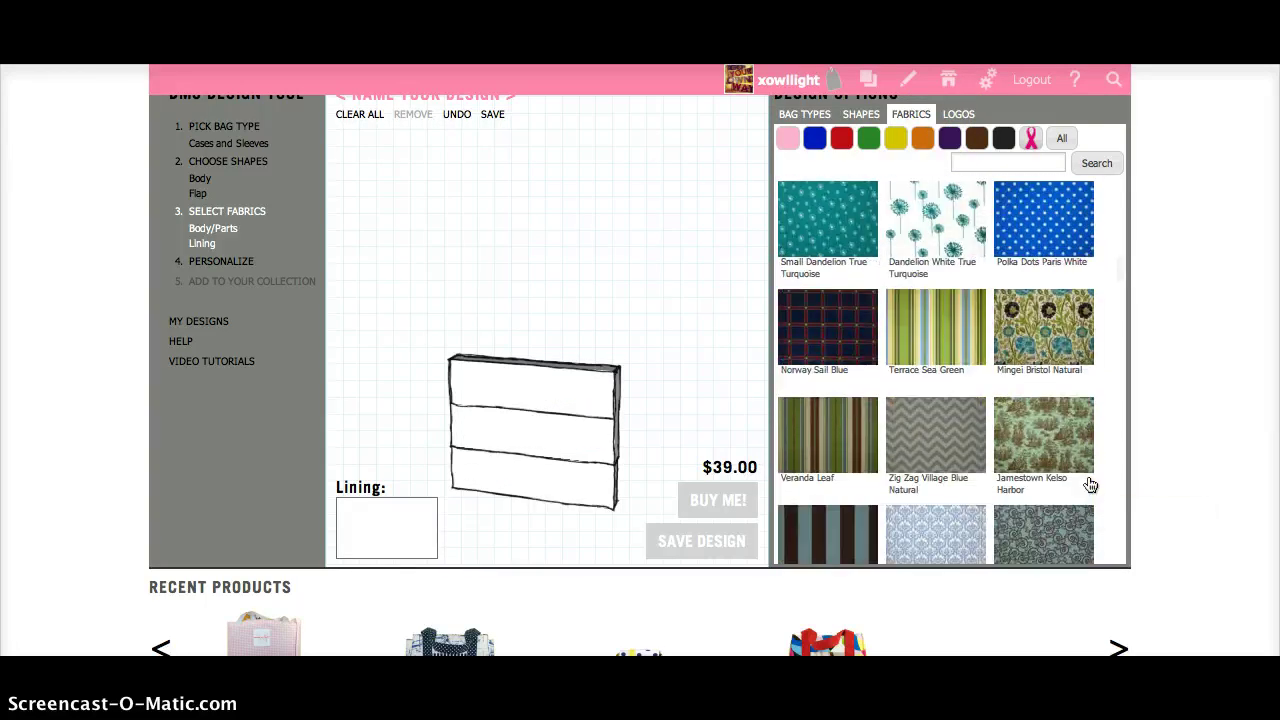
{"action": "scroll", "coordinate": [1090, 485], "scroll_direction": "down", "scroll_amount": 4}
{"action": "scroll", "coordinate": [1090, 485], "scroll_direction": "up", "scroll_amount": 5}
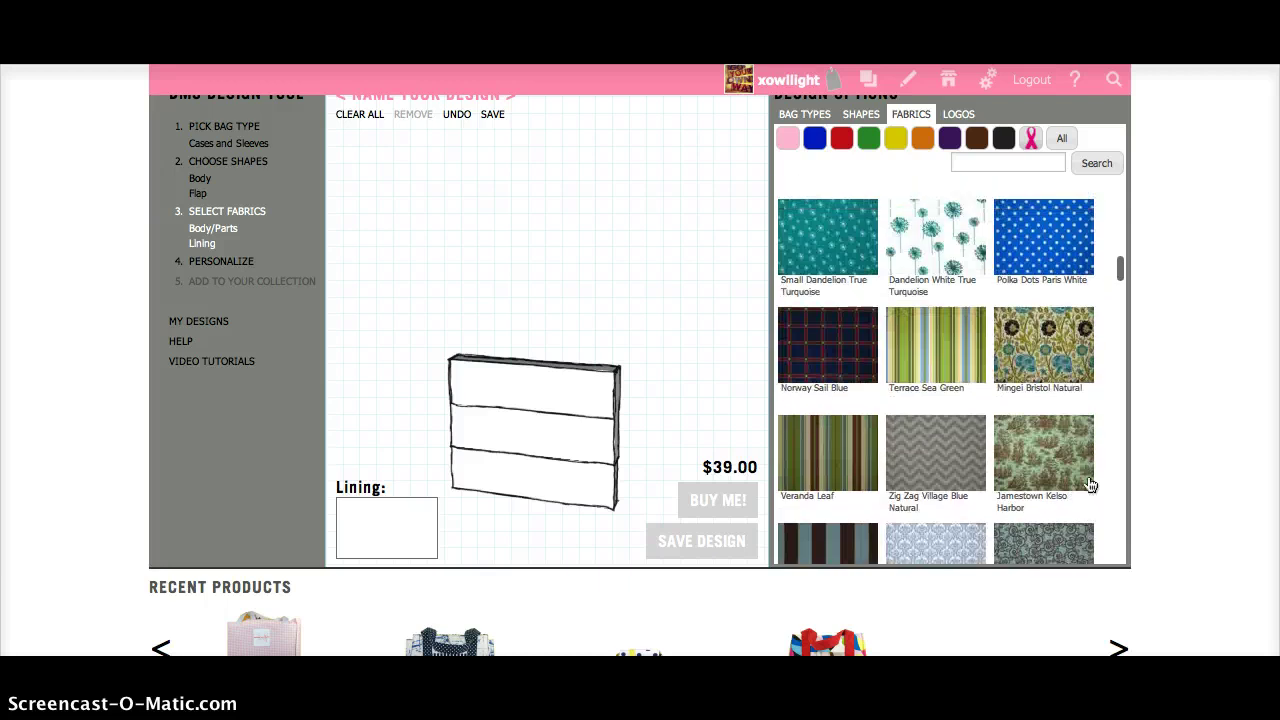
{"action": "scroll", "coordinate": [1090, 485], "scroll_direction": "up", "scroll_amount": 4}
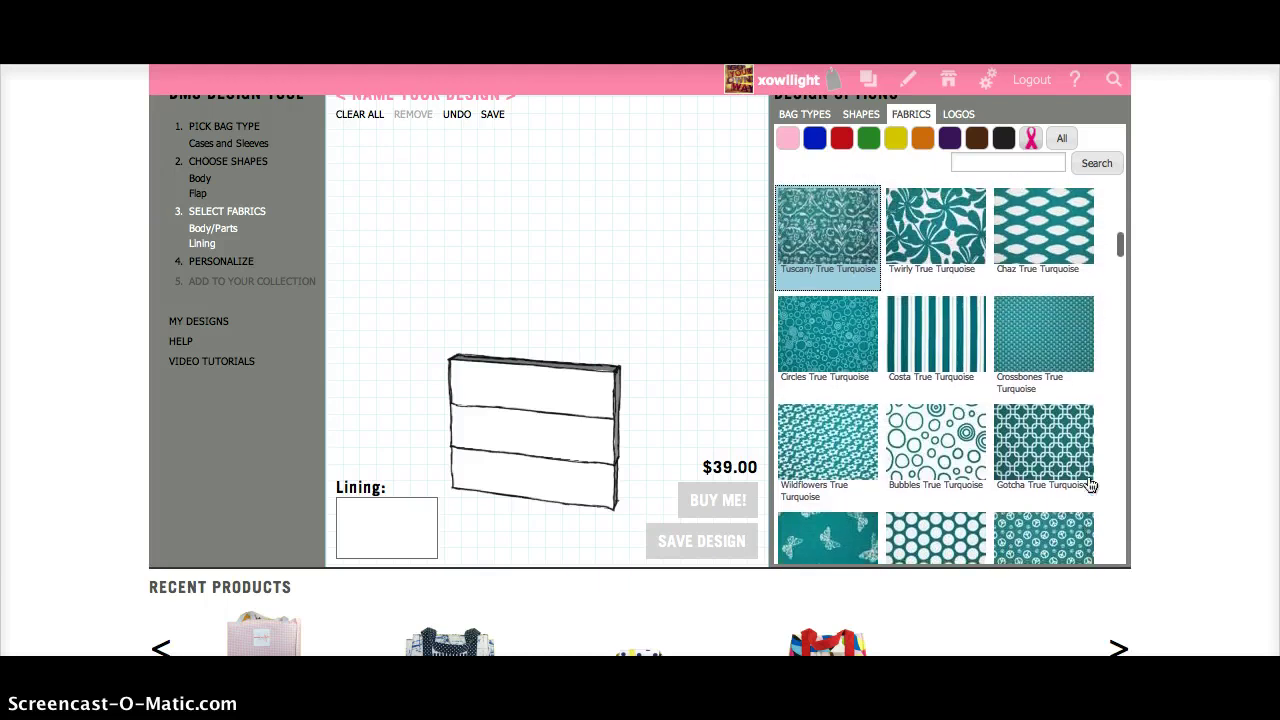
{"action": "scroll", "coordinate": [1090, 485], "scroll_direction": "up", "scroll_amount": 1}
{"action": "left_click", "coordinate": [1048, 447]}
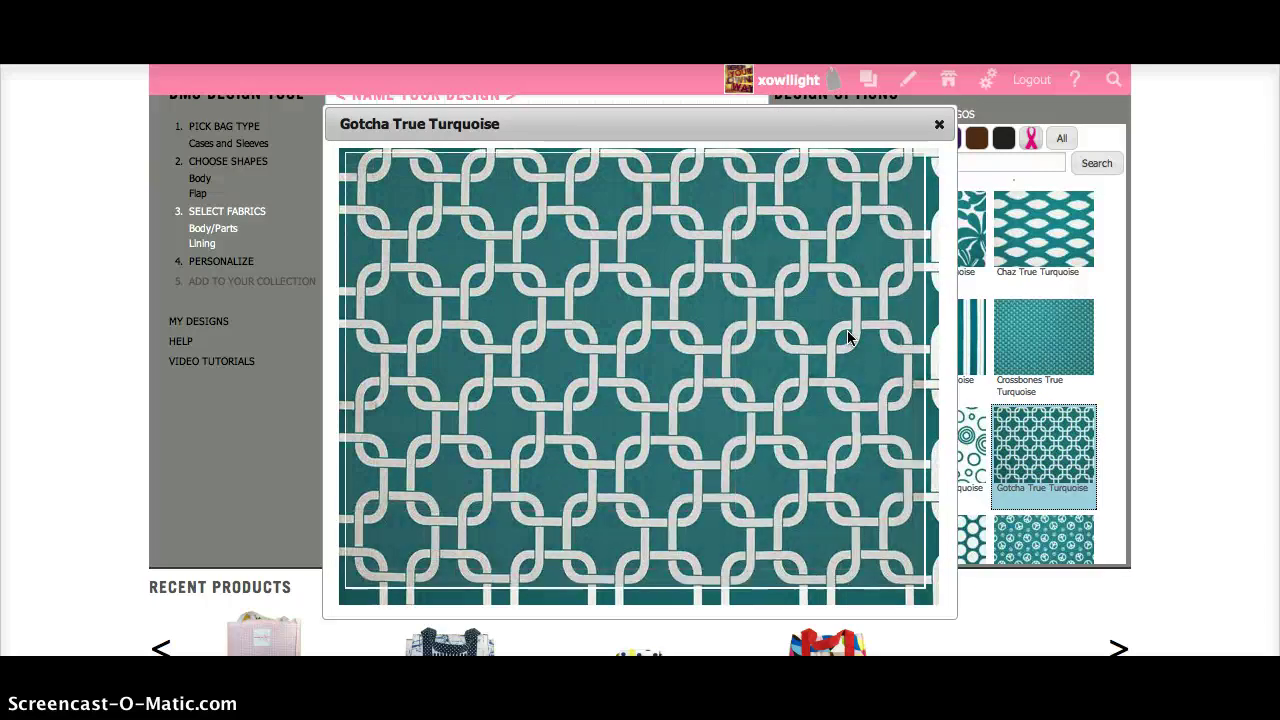
{"action": "left_click", "coordinate": [940, 605]}
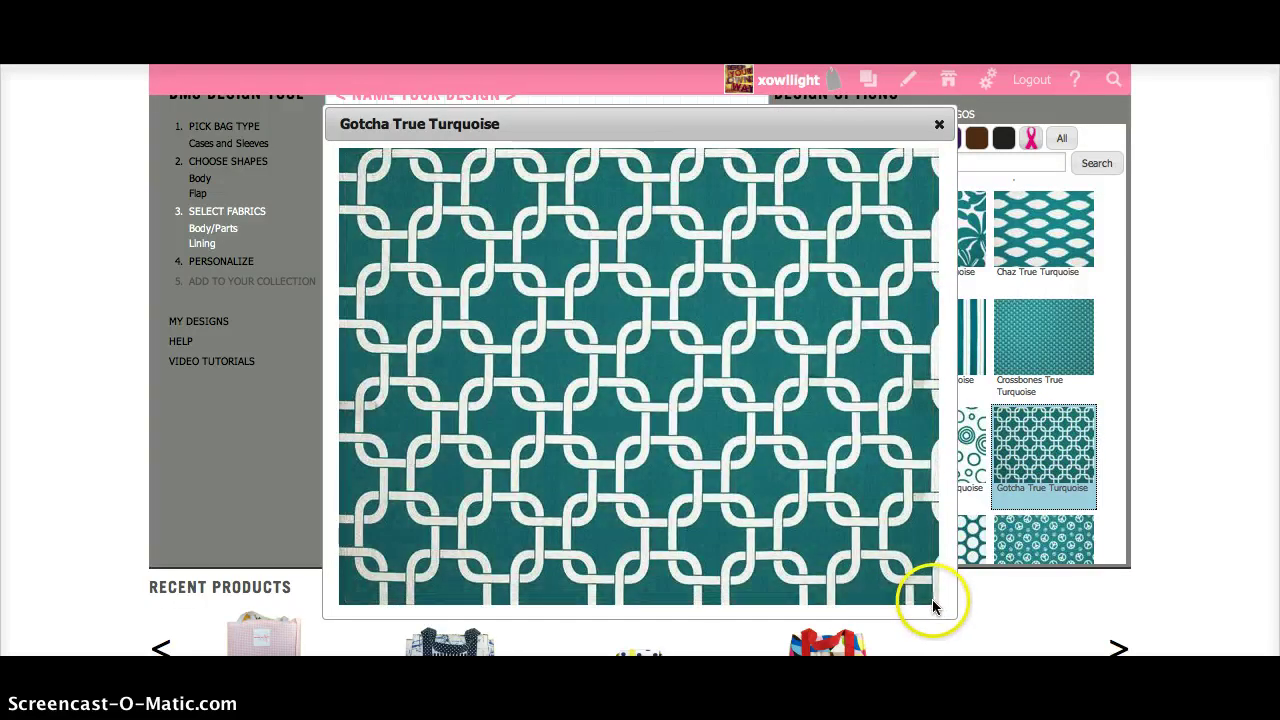
{"action": "left_click", "coordinate": [940, 127]}
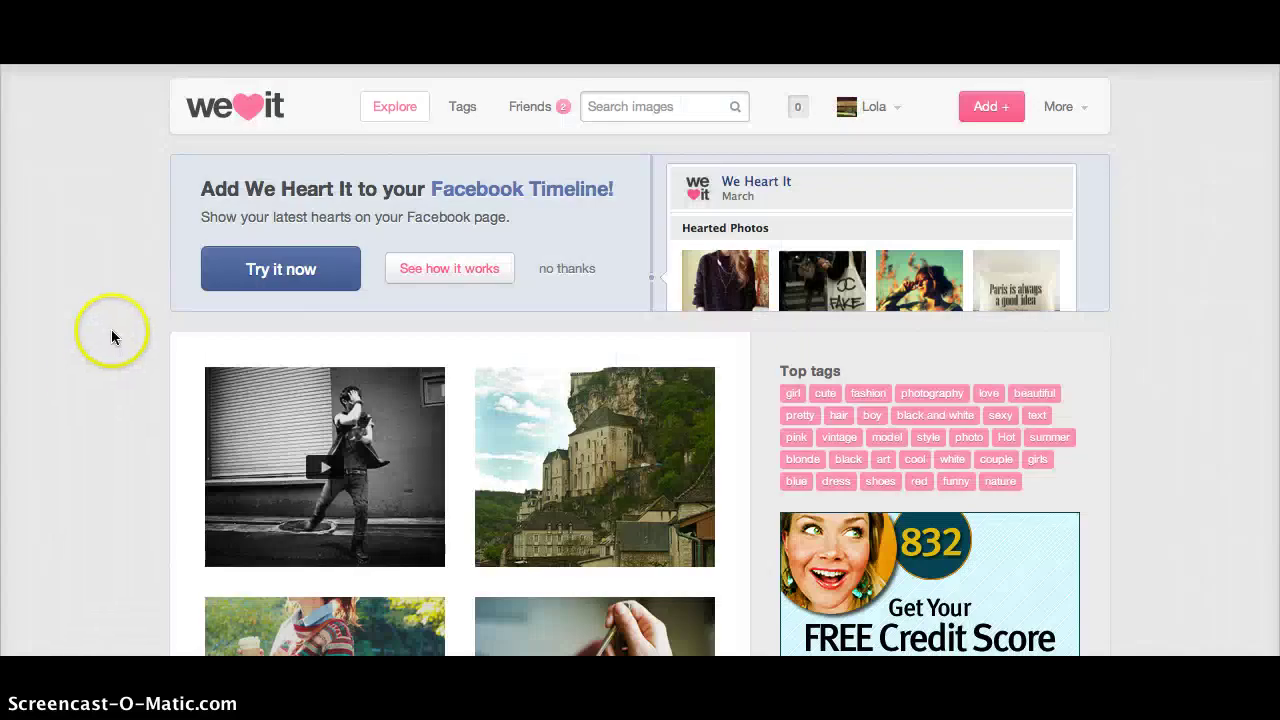
Step: Search We Heart It for "teal" images
{"action": "left_click", "coordinate": [626, 108]}
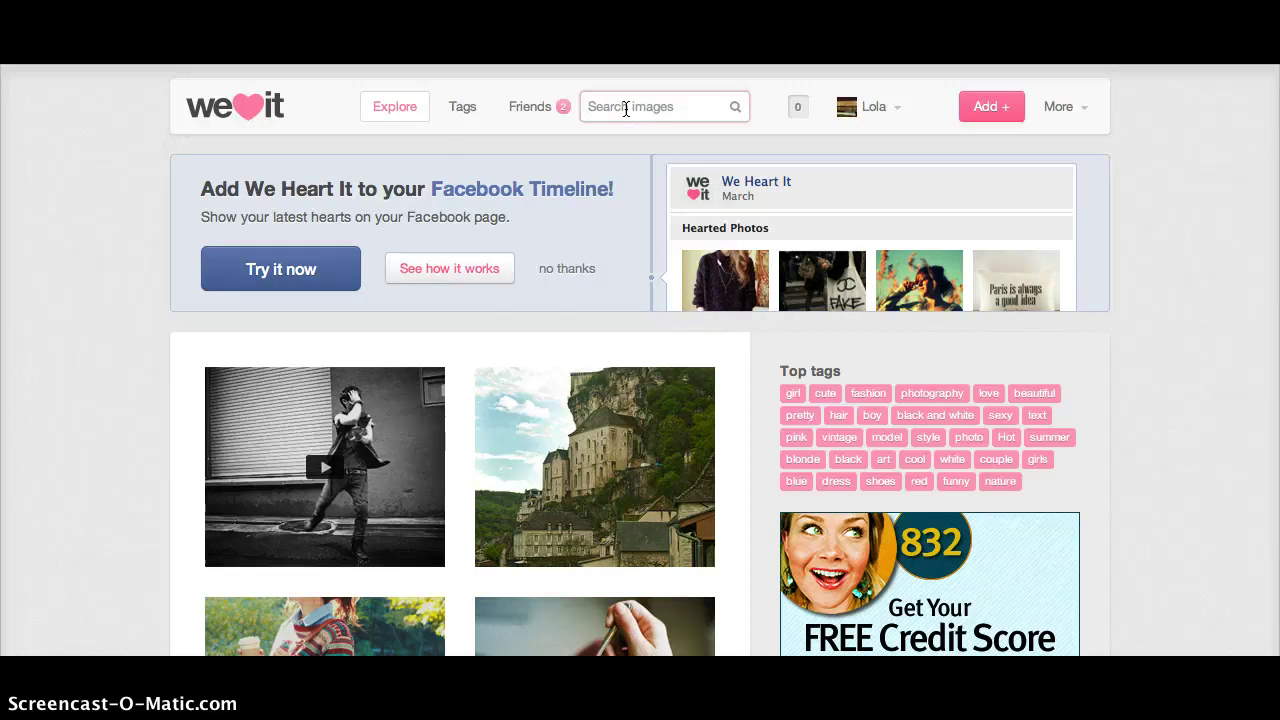
{"action": "type", "text": "teal"}
{"action": "key", "text": "Return"}
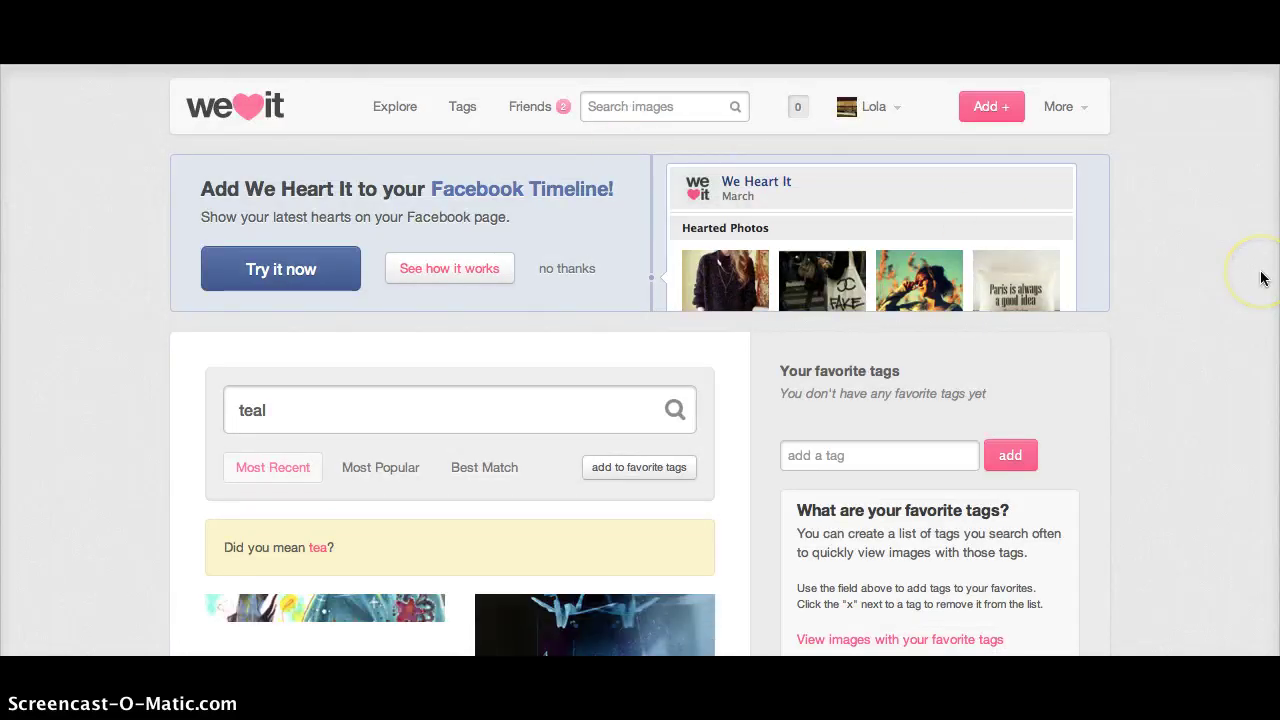
Step: Find the teal feather fascinator headpiece among the teal image results and open its entry page
{"action": "scroll", "coordinate": [1260, 277], "scroll_direction": "down", "scroll_amount": 5}
{"action": "scroll", "coordinate": [1260, 277], "scroll_direction": "down", "scroll_amount": 4}
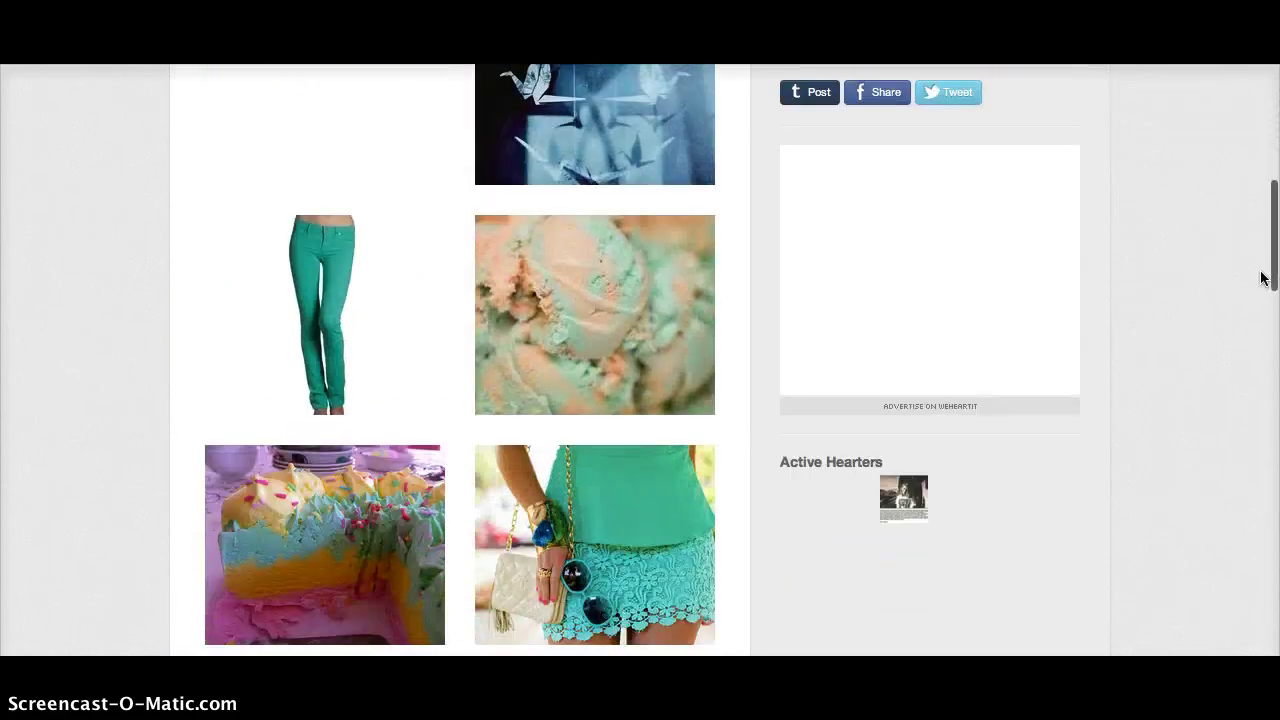
{"action": "scroll", "coordinate": [1260, 277], "scroll_direction": "down", "scroll_amount": 3}
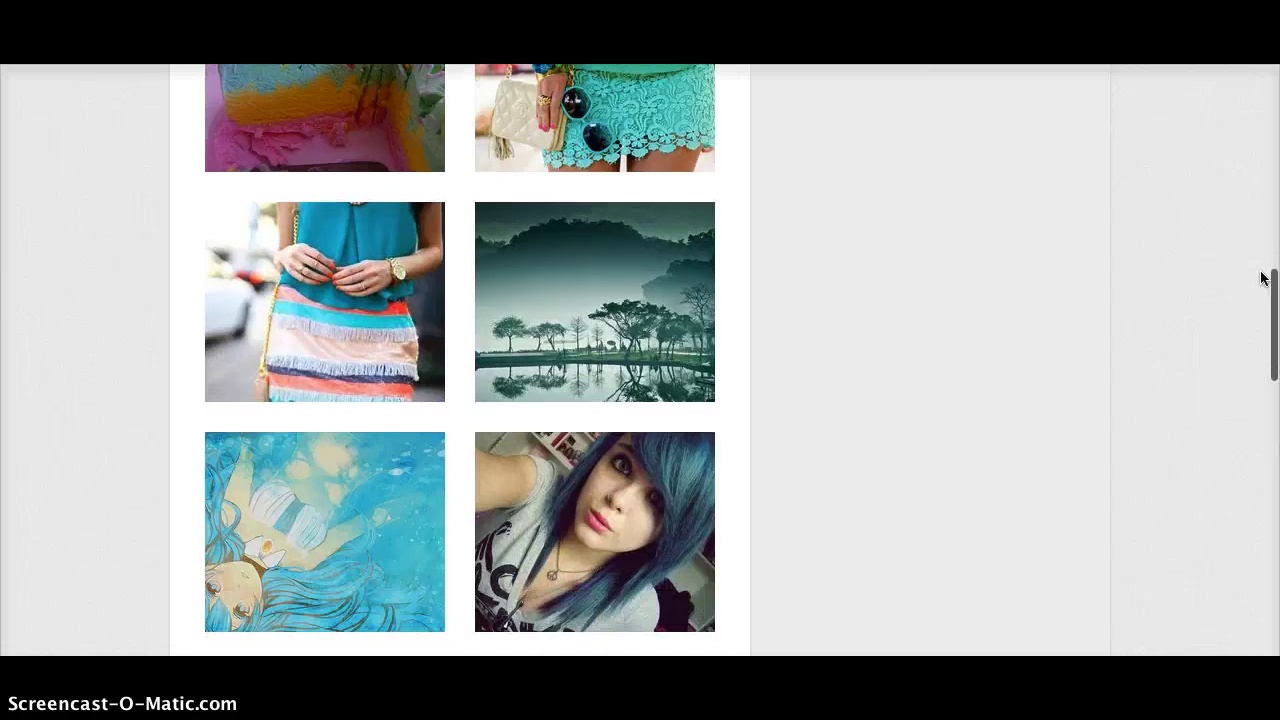
{"action": "scroll", "coordinate": [1260, 277], "scroll_direction": "down", "scroll_amount": 2}
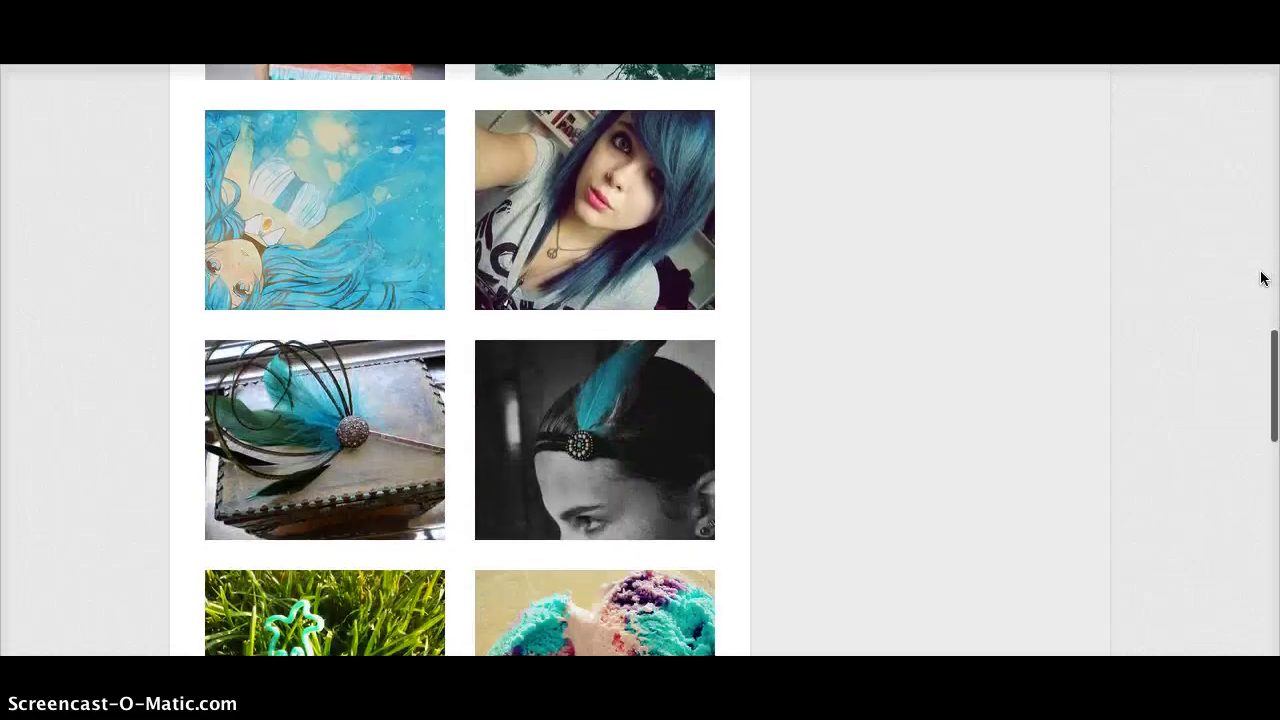
{"action": "scroll", "coordinate": [1260, 277], "scroll_direction": "down", "scroll_amount": 1}
{"action": "mouse_move", "coordinate": [414, 300]}
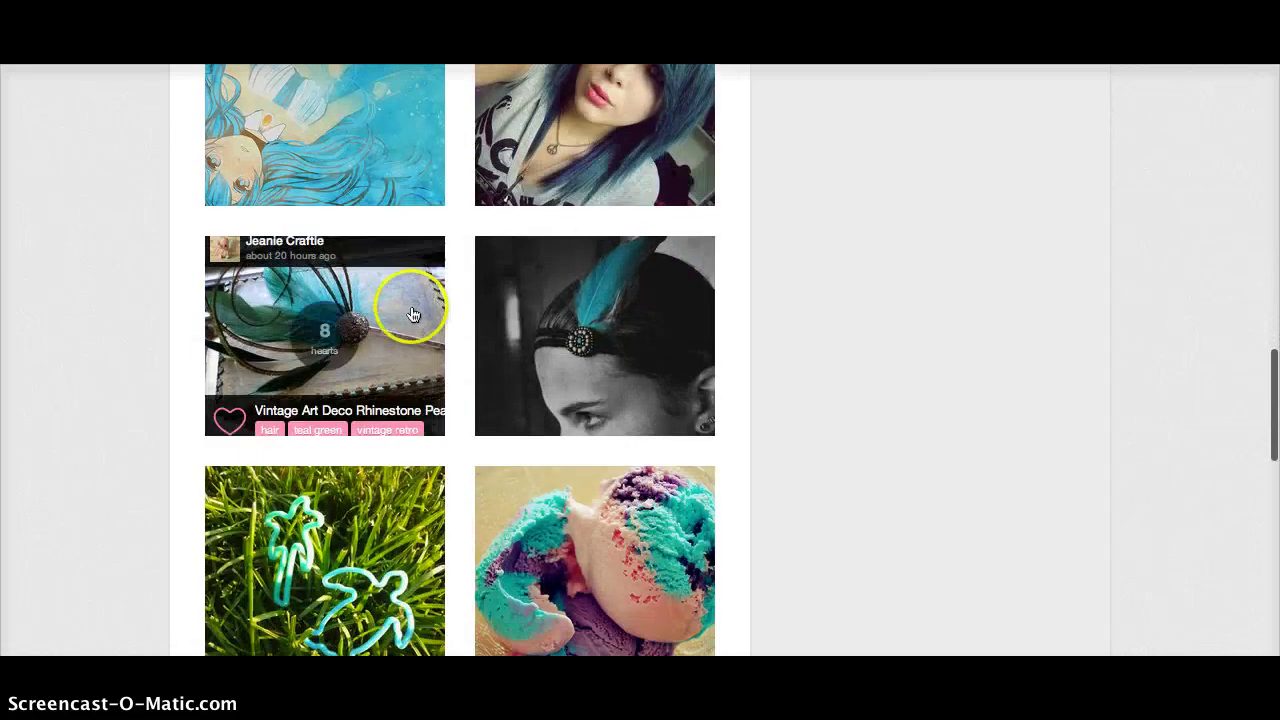
{"action": "left_click", "coordinate": [383, 320]}
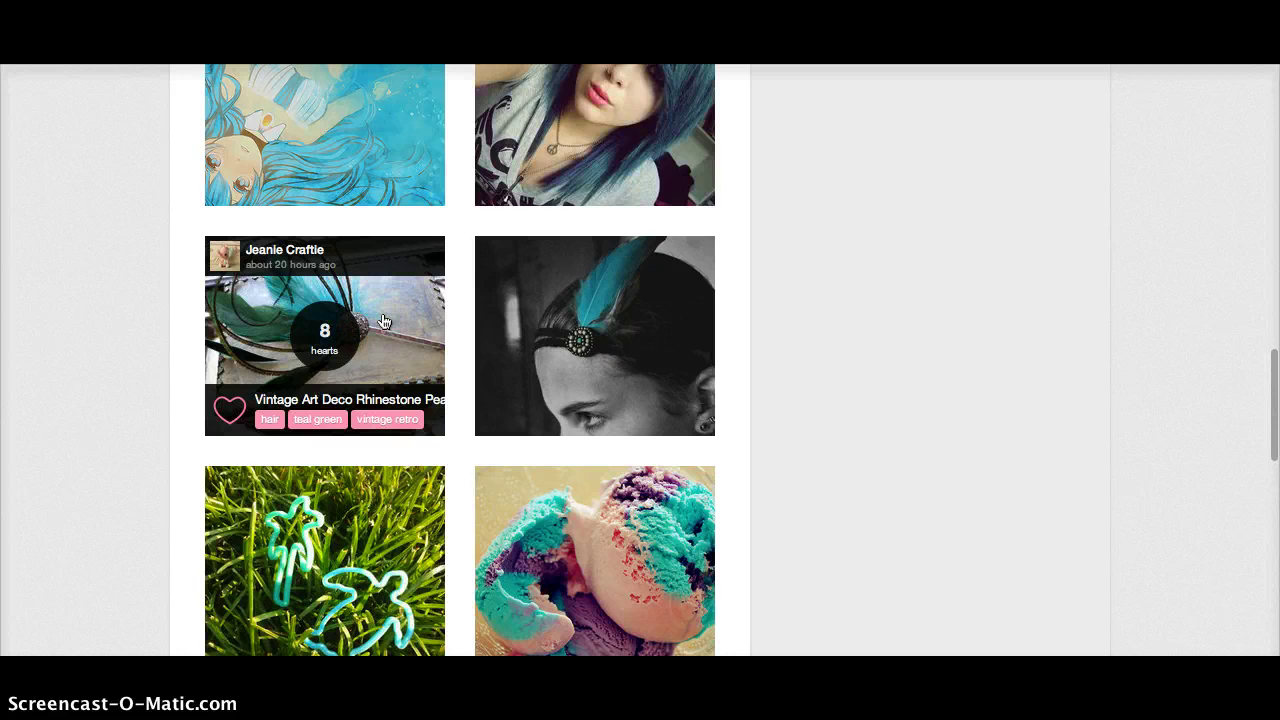
{"action": "scroll", "coordinate": [591, 330], "scroll_direction": "down", "scroll_amount": 1}
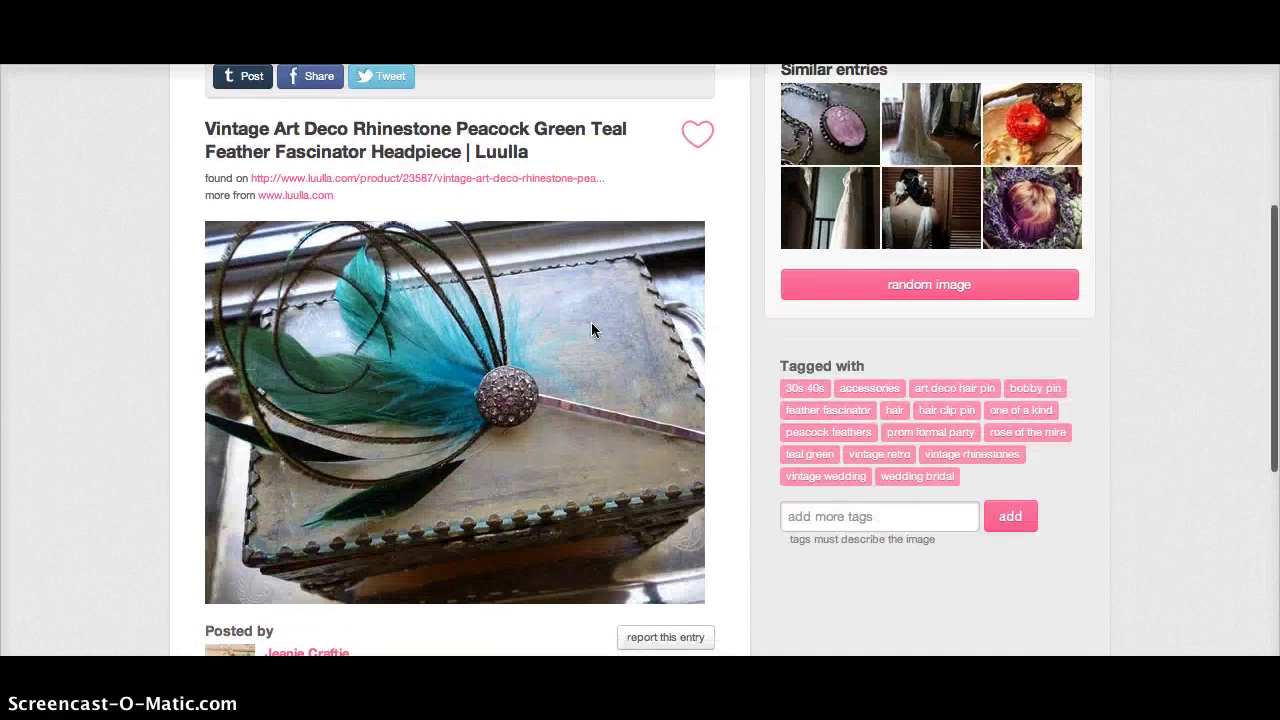
Step: Save the feather fascinator headpiece image to the dms folder
{"action": "right_click", "coordinate": [478, 390]}
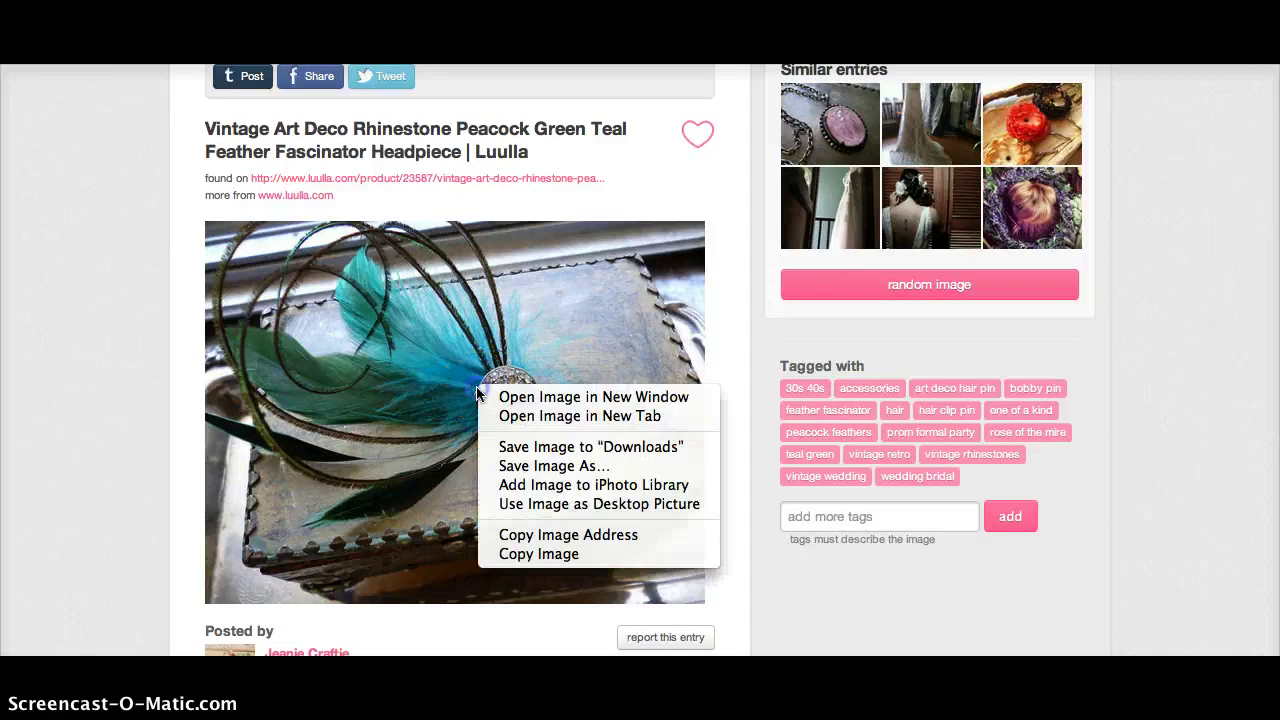
{"action": "left_click", "coordinate": [517, 468]}
{"action": "left_click", "coordinate": [416, 343]}
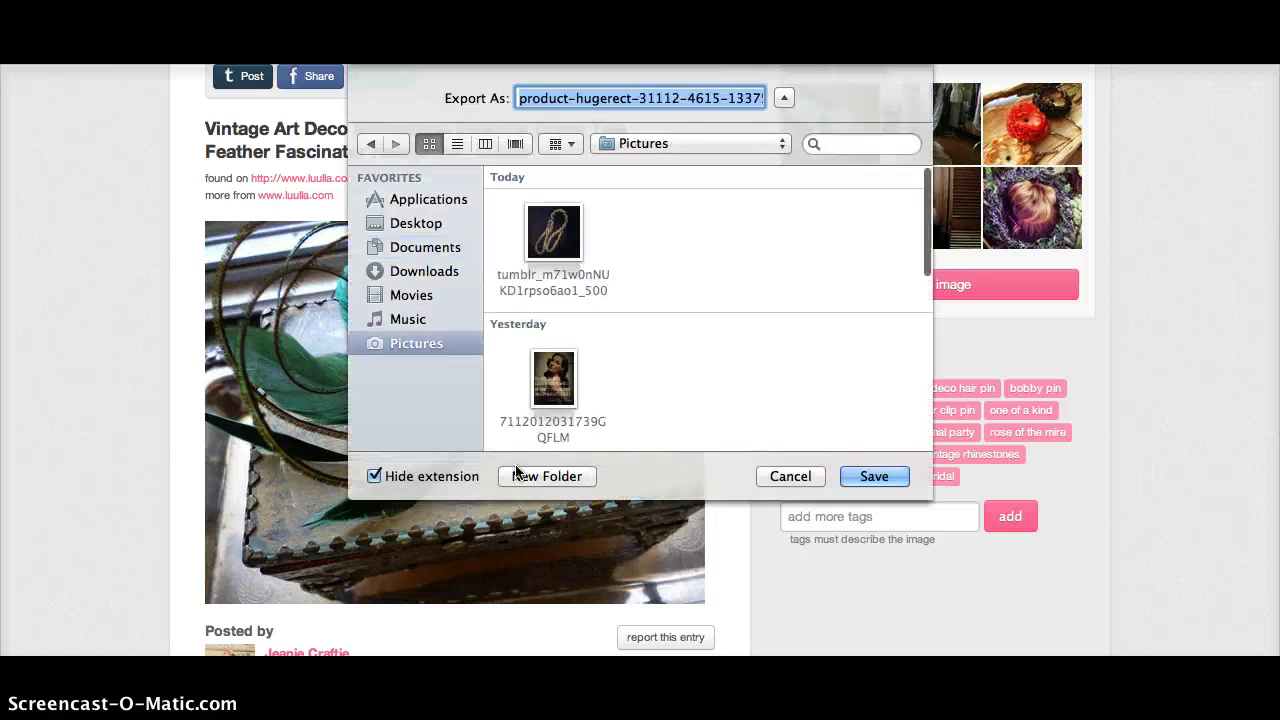
{"action": "left_click", "coordinate": [706, 146]}
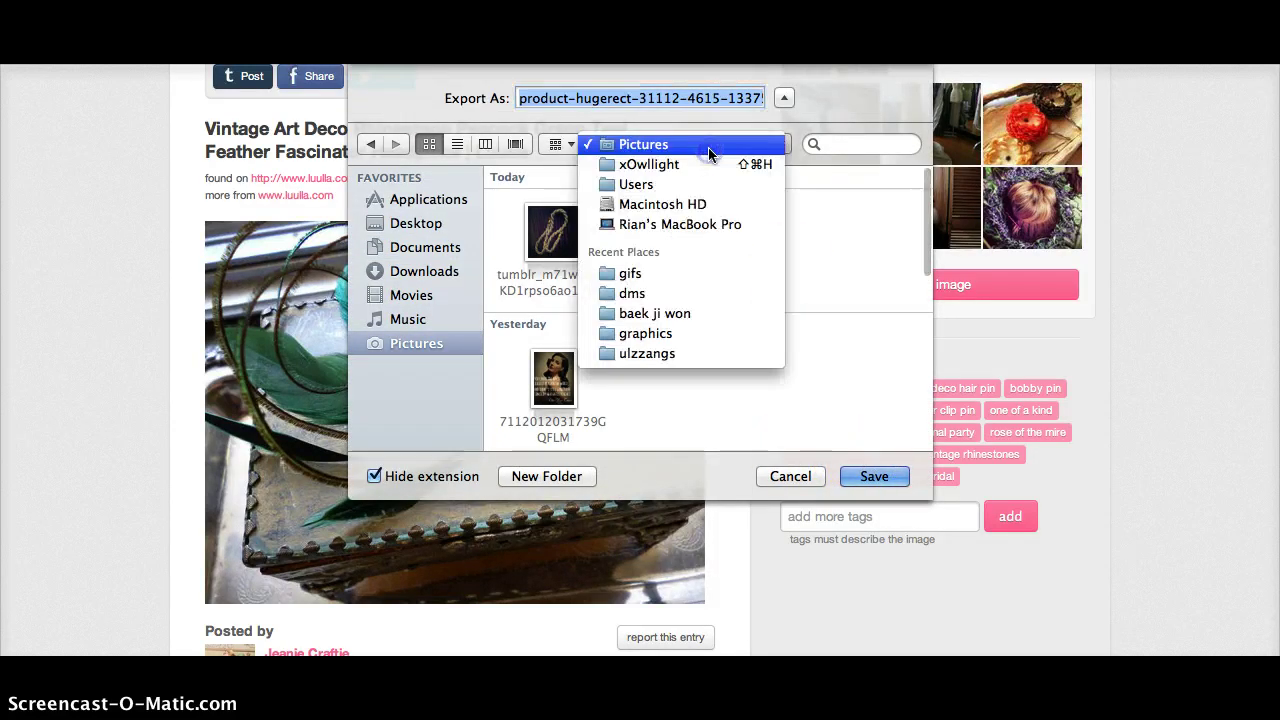
{"action": "left_click", "coordinate": [663, 290]}
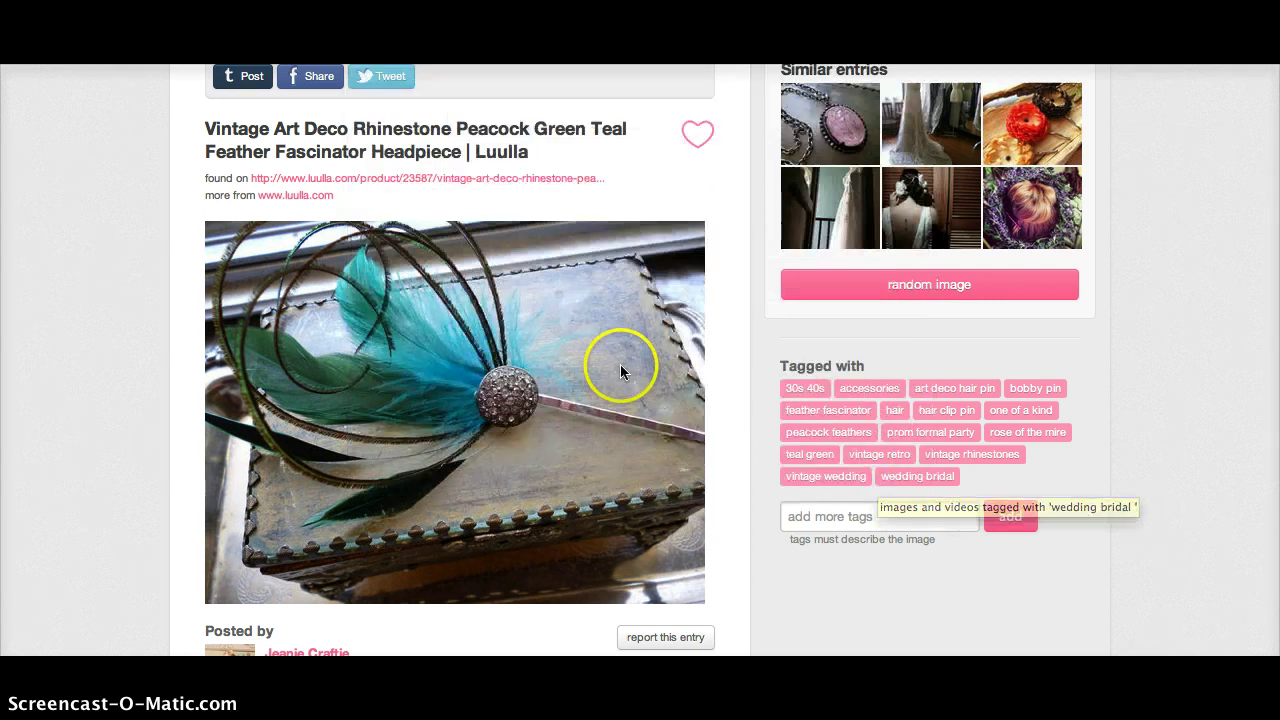
Step: Return to the teal results and browse further result pages for more inspiration images
{"action": "scroll", "coordinate": [121, 313], "scroll_direction": "left", "scroll_amount": 5}
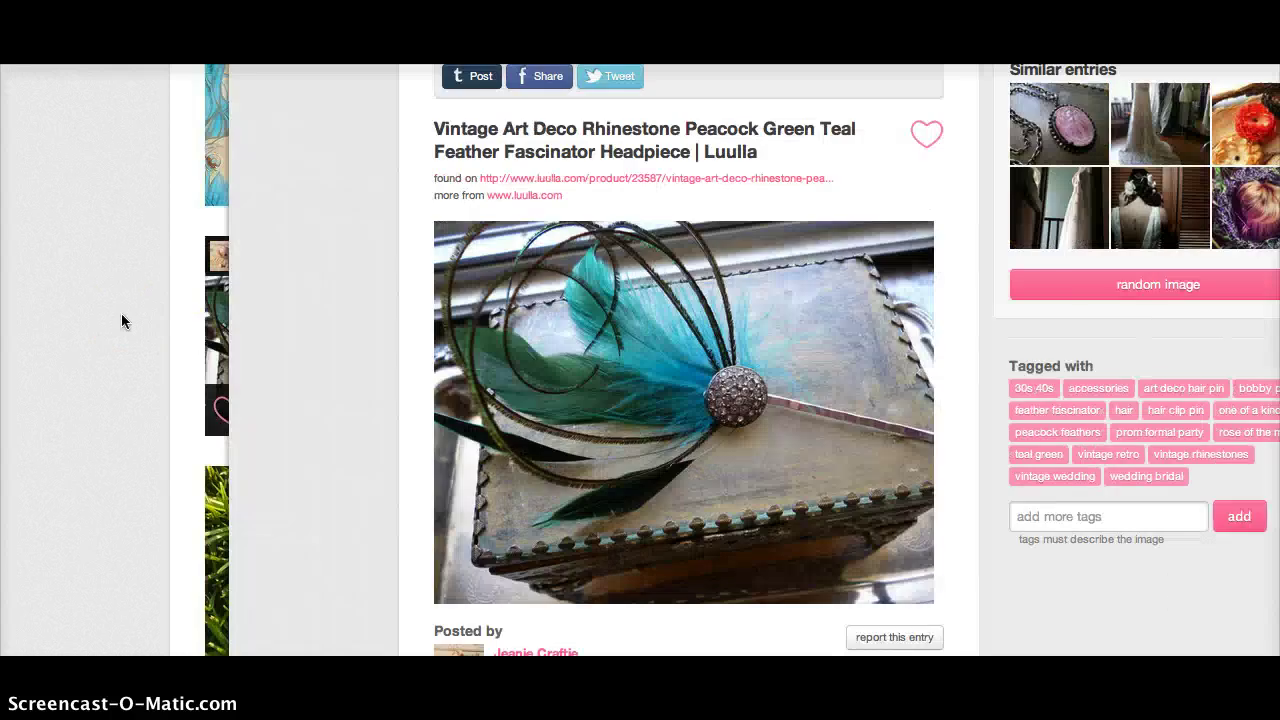
{"action": "scroll", "coordinate": [945, 313], "scroll_direction": "down", "scroll_amount": 6}
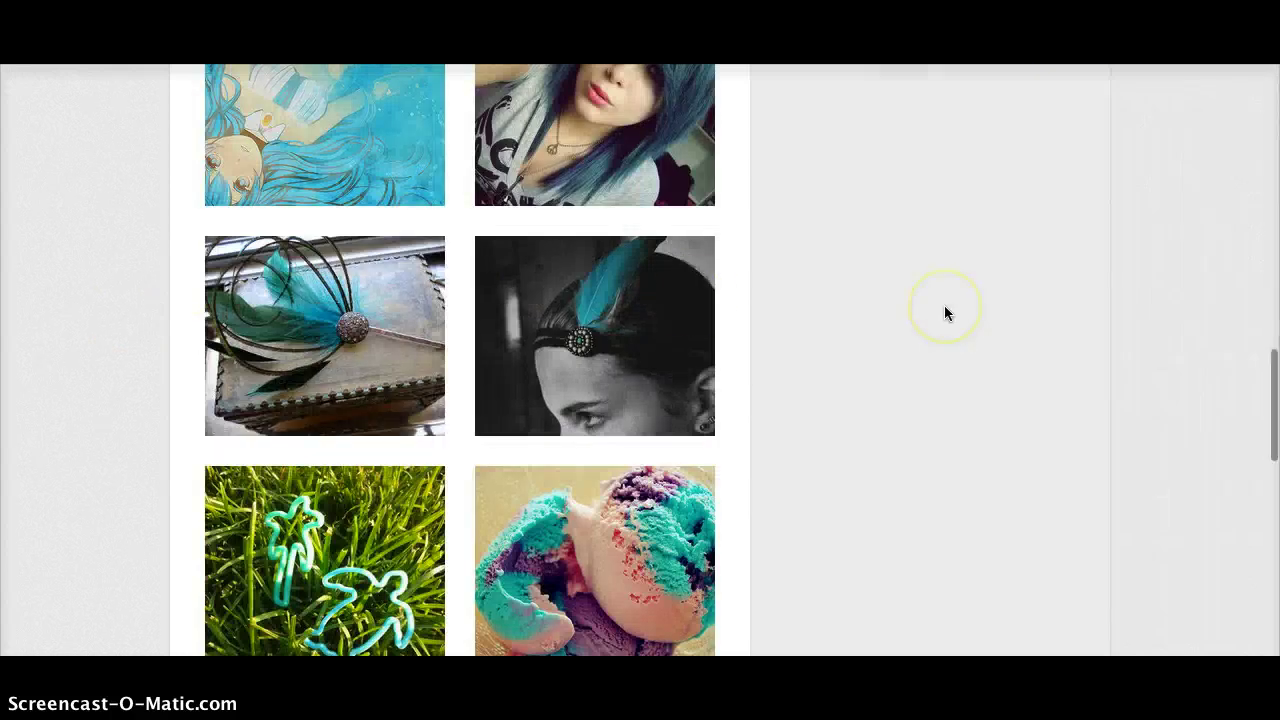
{"action": "scroll", "coordinate": [945, 313], "scroll_direction": "down", "scroll_amount": 4}
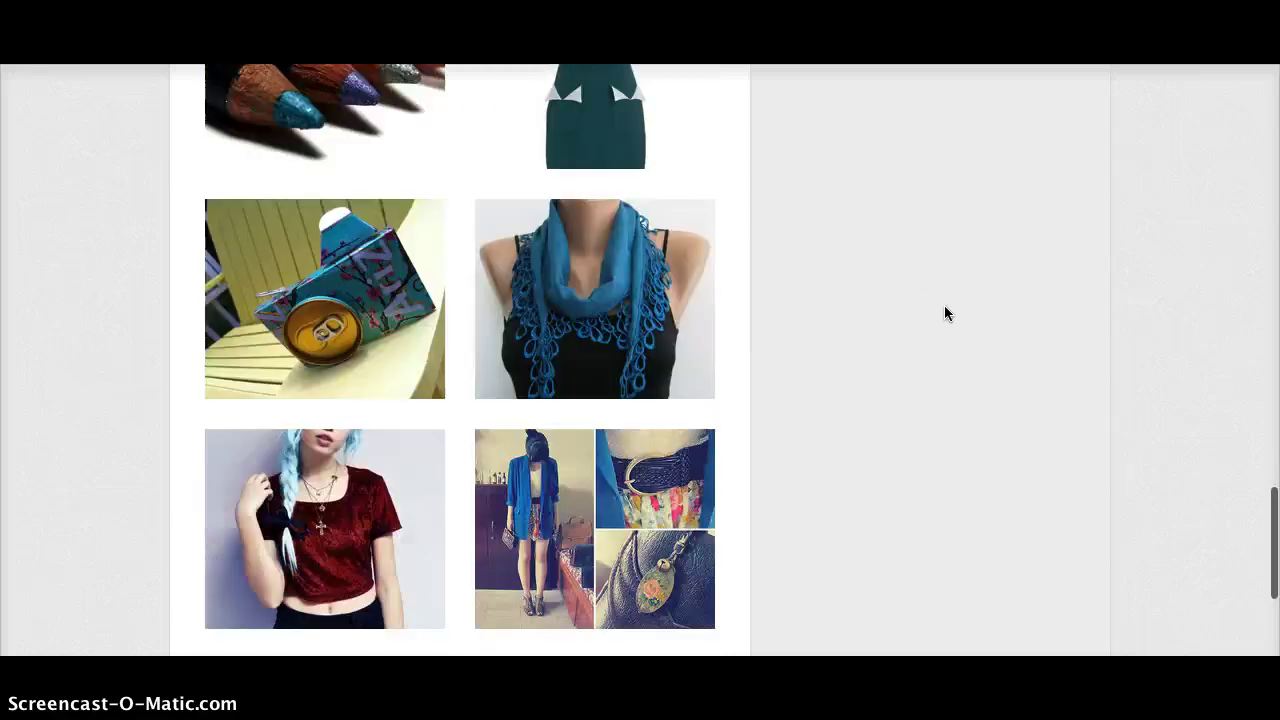
{"action": "left_click", "coordinate": [668, 524]}
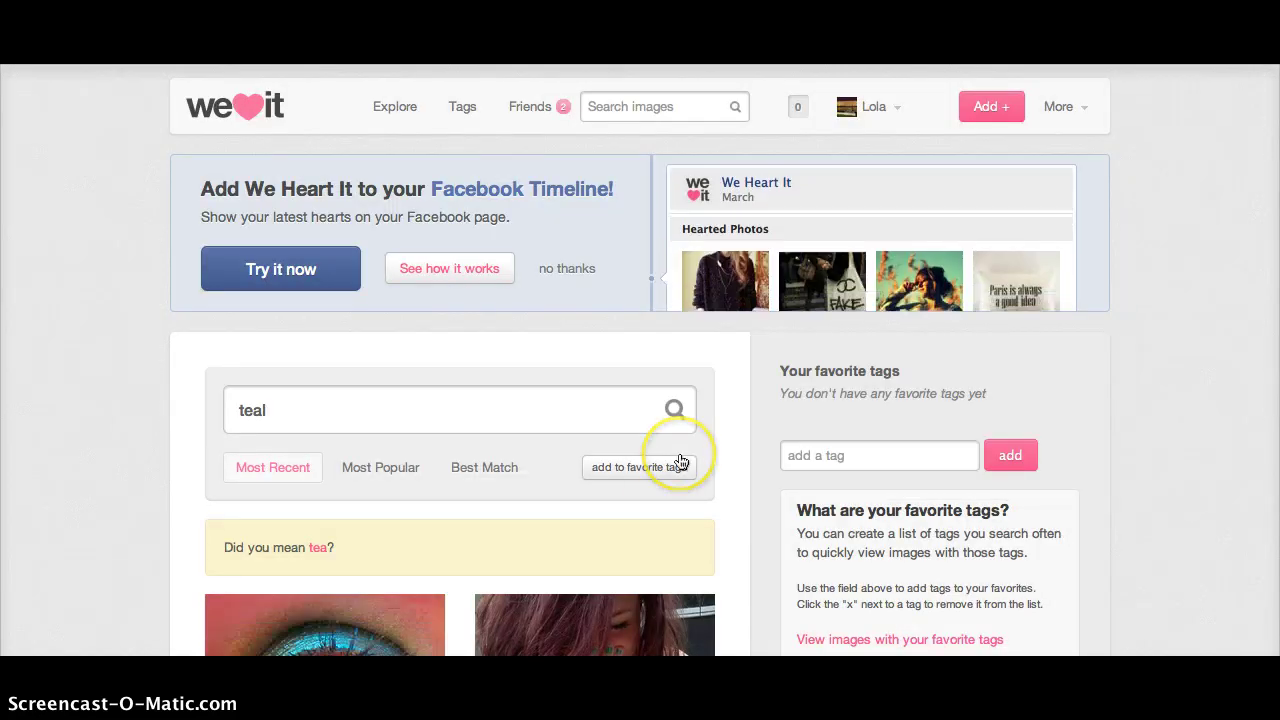
{"action": "scroll", "coordinate": [677, 460], "scroll_direction": "down", "scroll_amount": 3}
{"action": "scroll", "coordinate": [680, 461], "scroll_direction": "down", "scroll_amount": 4}
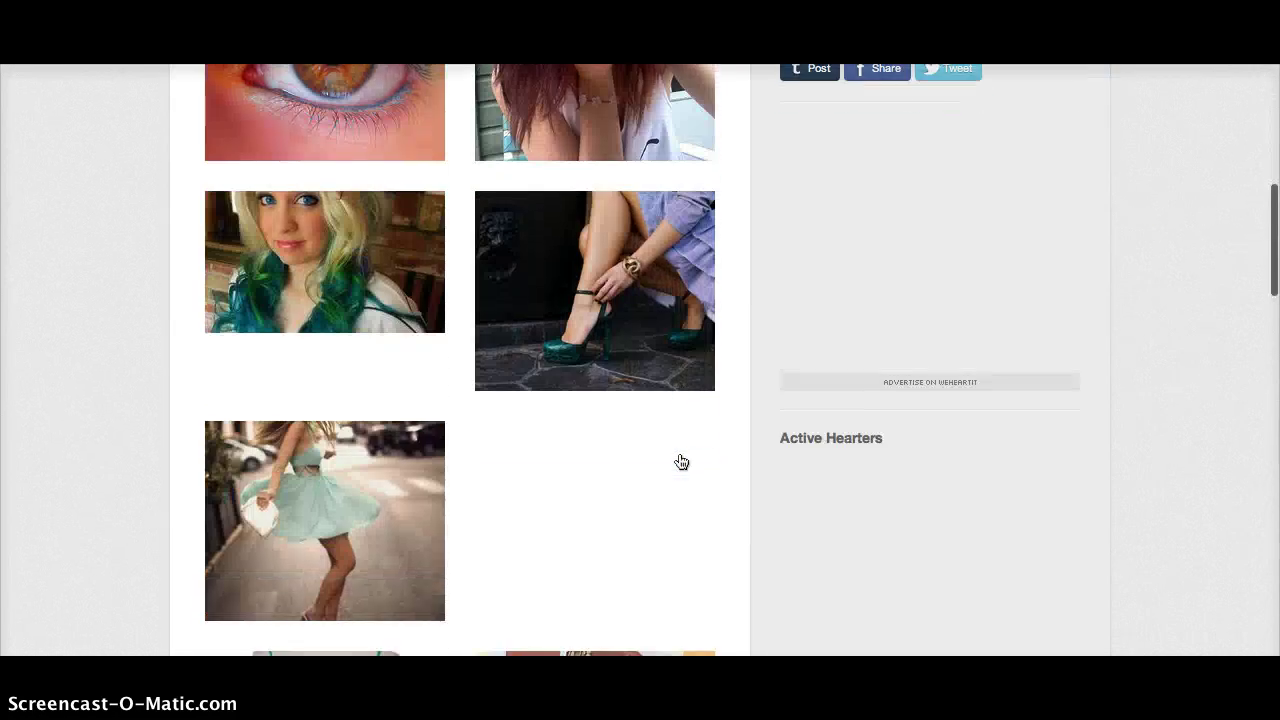
{"action": "scroll", "coordinate": [680, 461], "scroll_direction": "down", "scroll_amount": 3}
{"action": "left_click", "coordinate": [664, 450]}
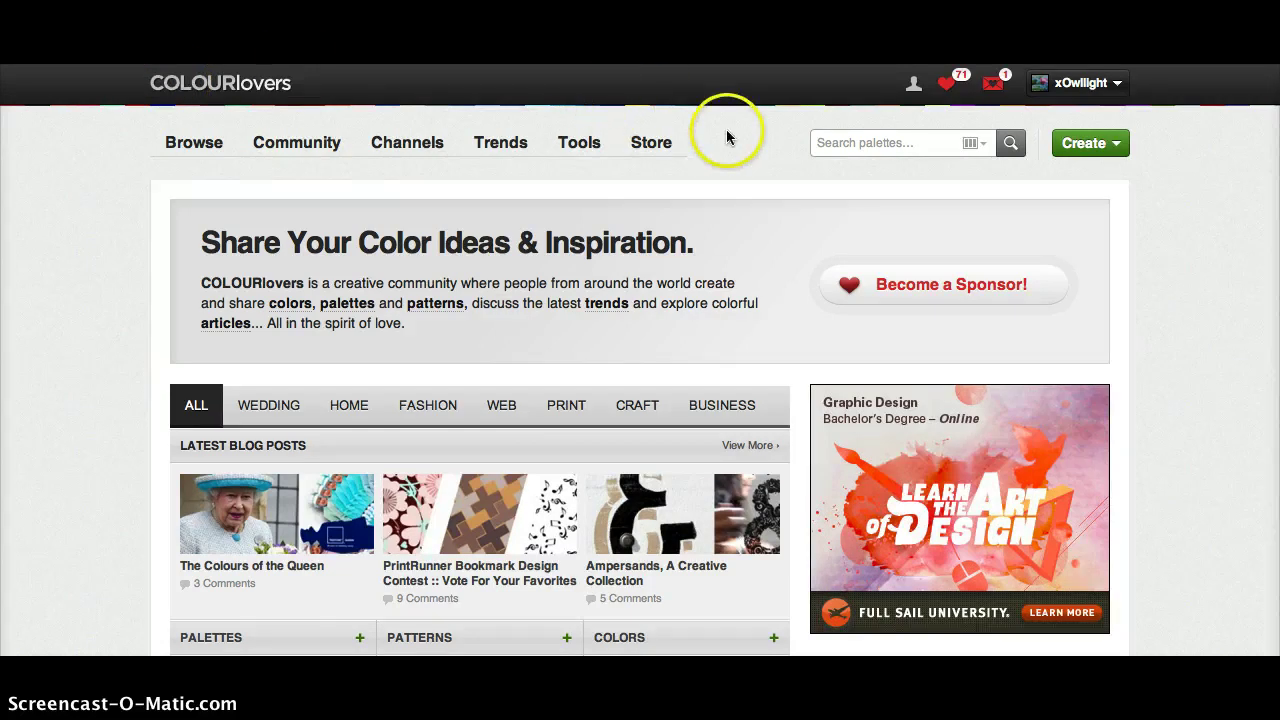
Step: Switch to COLOURlovers and start a new palette in COPASO, the advanced palette tool
{"action": "left_click", "coordinate": [1078, 147]}
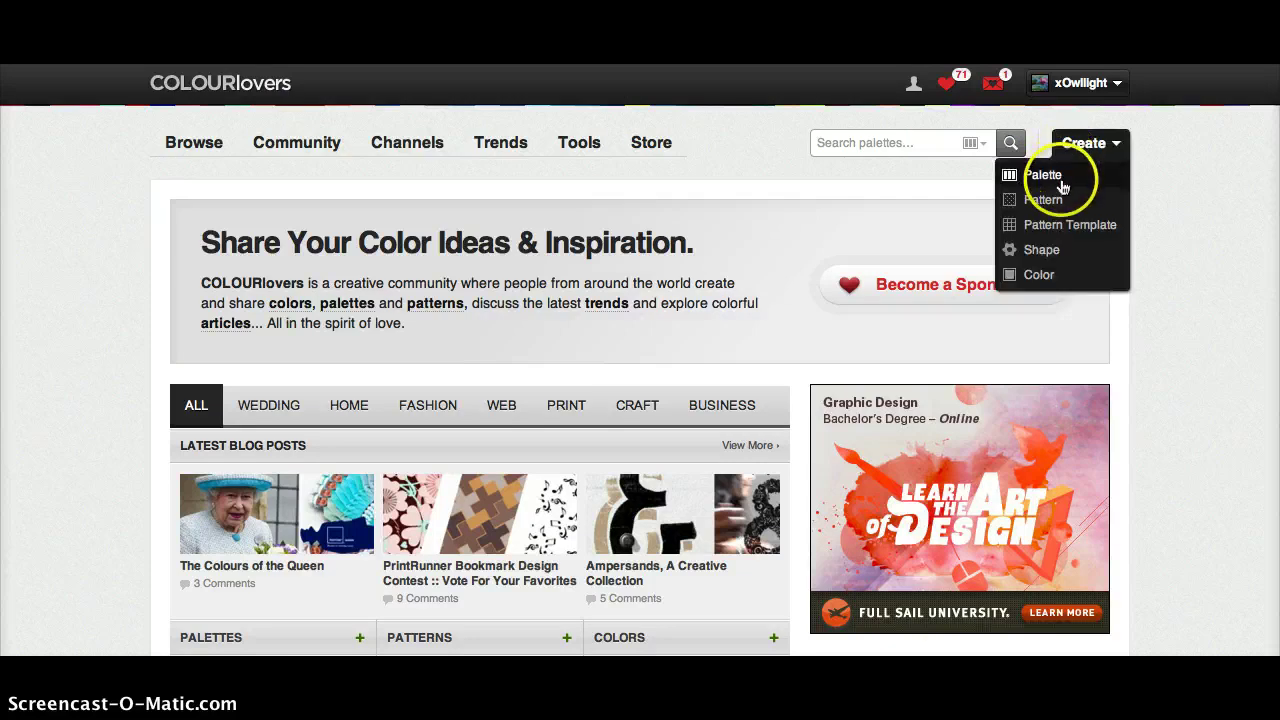
{"action": "left_click", "coordinate": [1064, 178]}
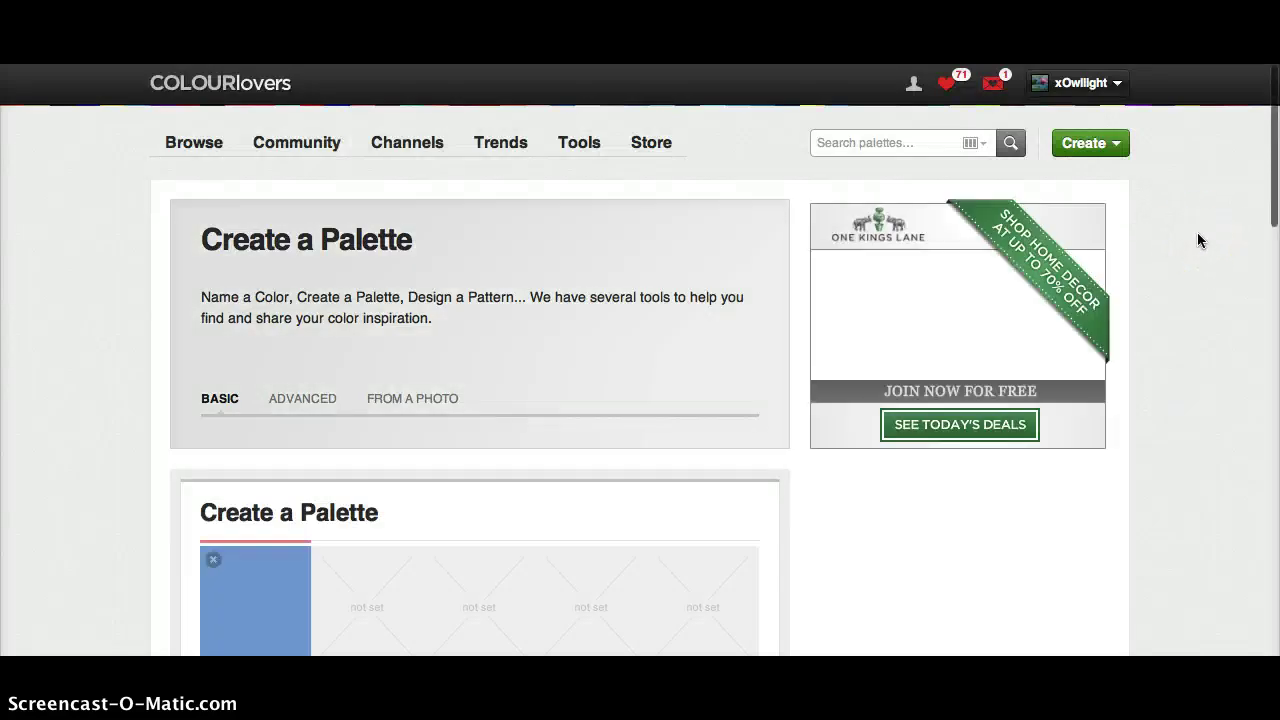
{"action": "scroll", "coordinate": [1200, 240], "scroll_direction": "down", "scroll_amount": 5}
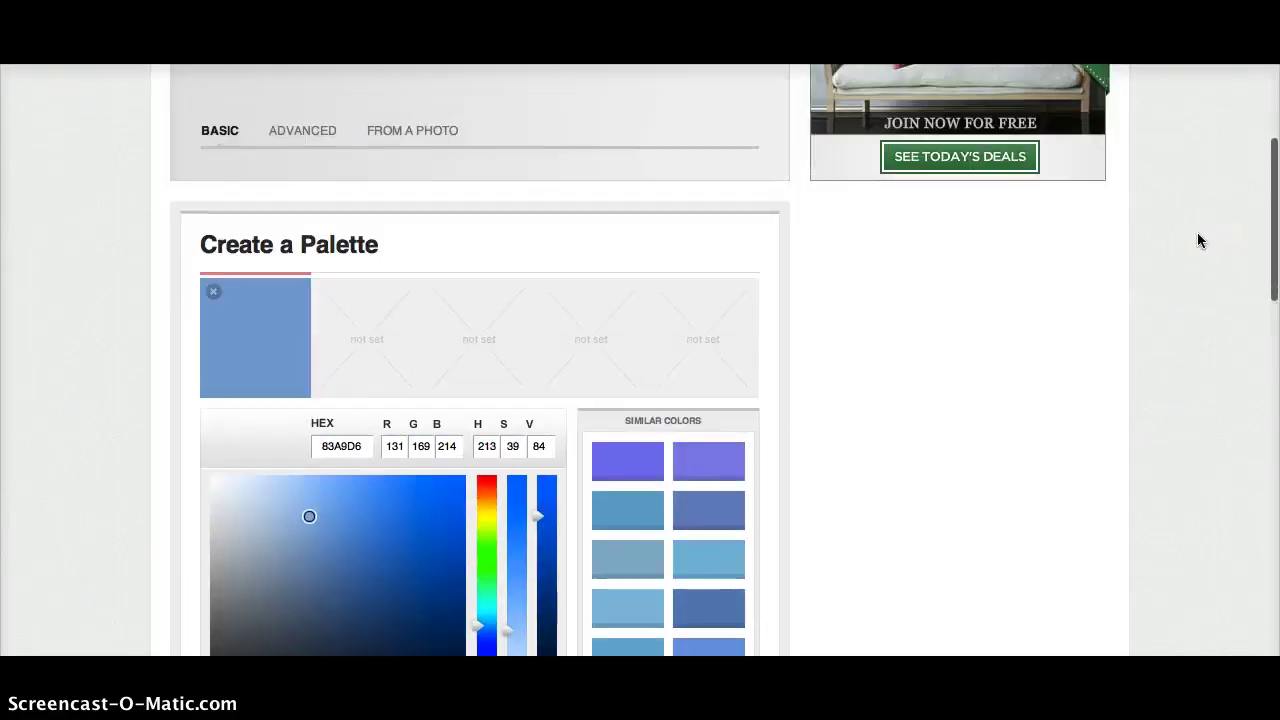
{"action": "left_click", "coordinate": [311, 131]}
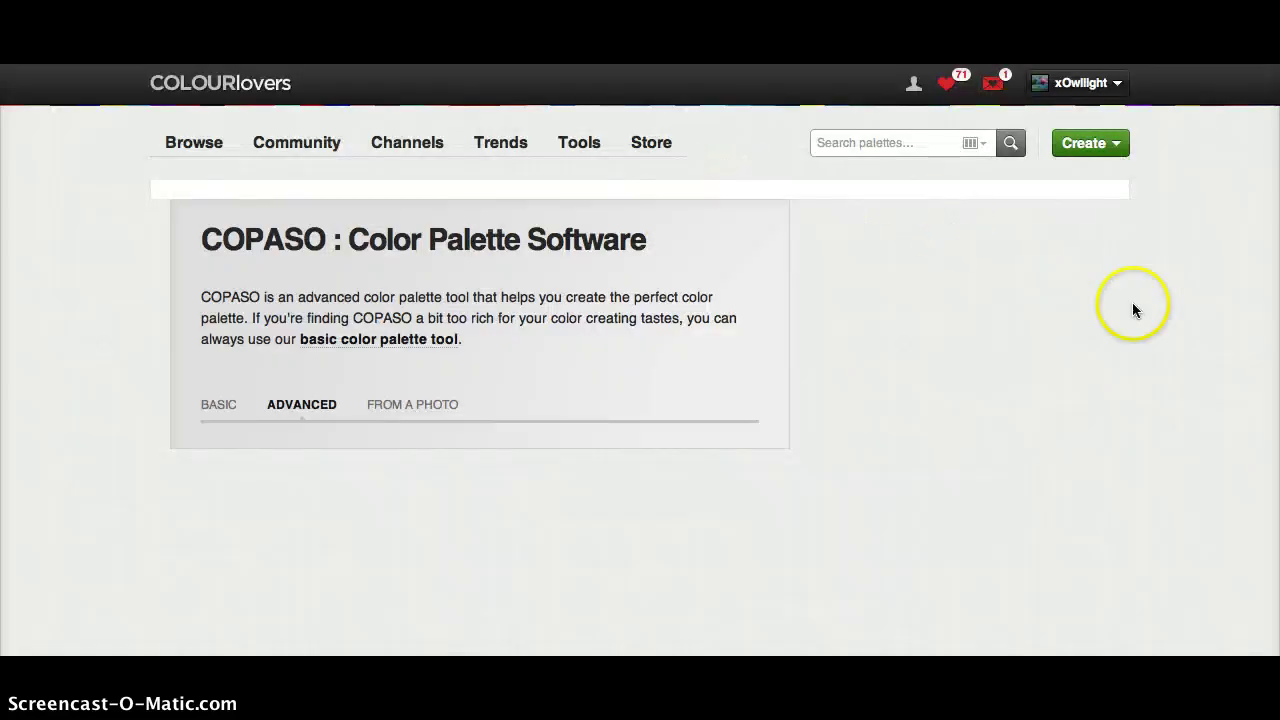
{"action": "scroll", "coordinate": [1133, 310], "scroll_direction": "down", "scroll_amount": 5}
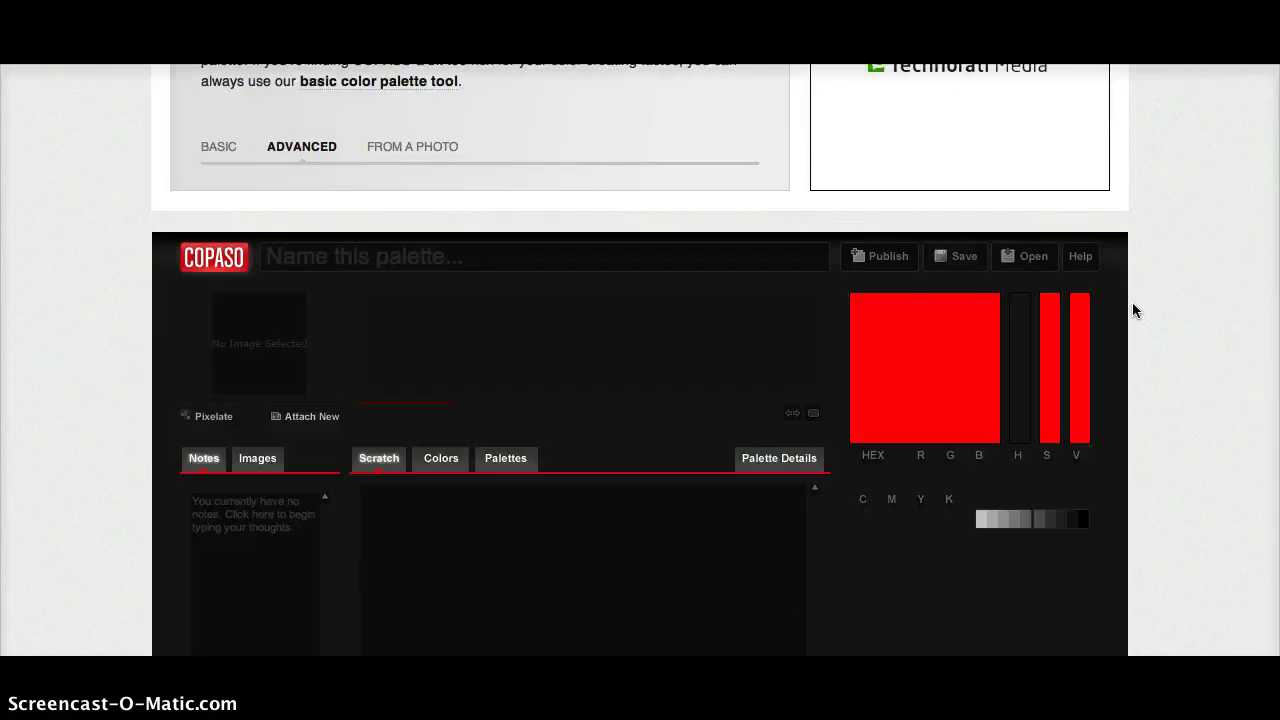
{"action": "scroll", "coordinate": [1133, 310], "scroll_direction": "down", "scroll_amount": 2}
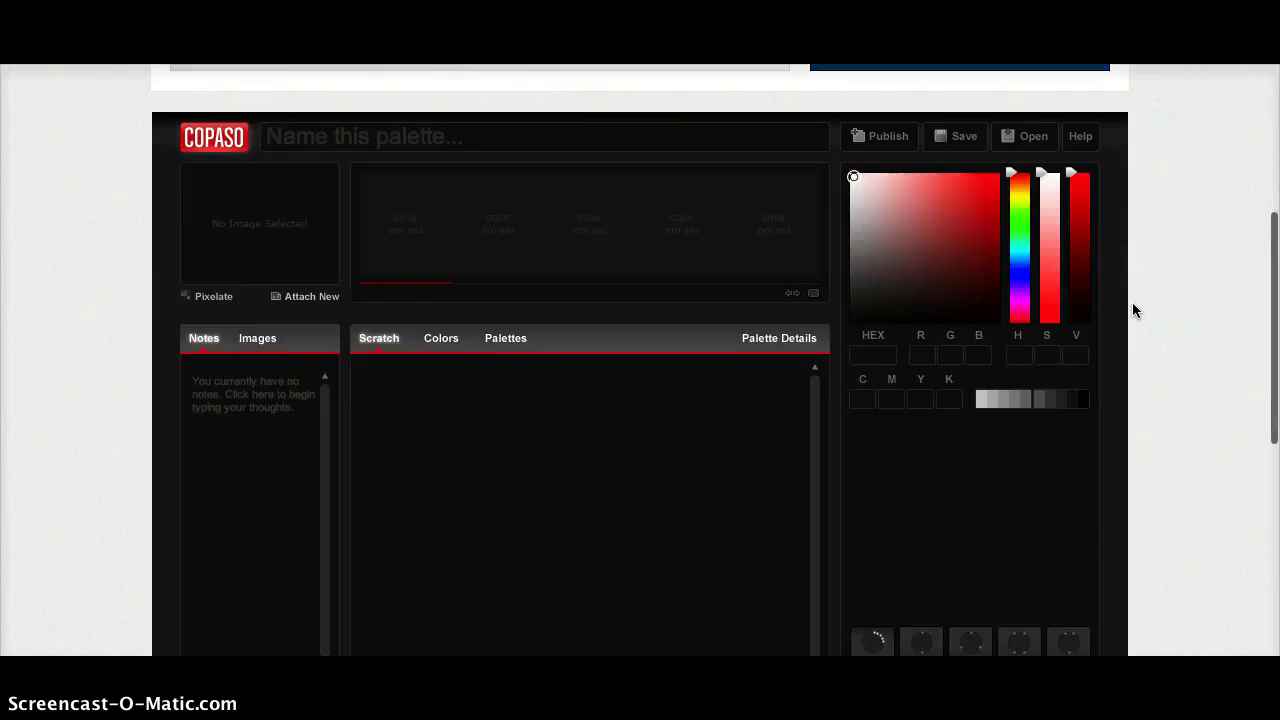
{"action": "scroll", "coordinate": [1133, 310], "scroll_direction": "down", "scroll_amount": 1}
{"action": "scroll", "coordinate": [1132, 310], "scroll_direction": "up", "scroll_amount": 1}
Step: Add teal 258B99 and darker teal 186873 to the palette, placing the darker teal first
{"action": "left_click", "coordinate": [1018, 200]}
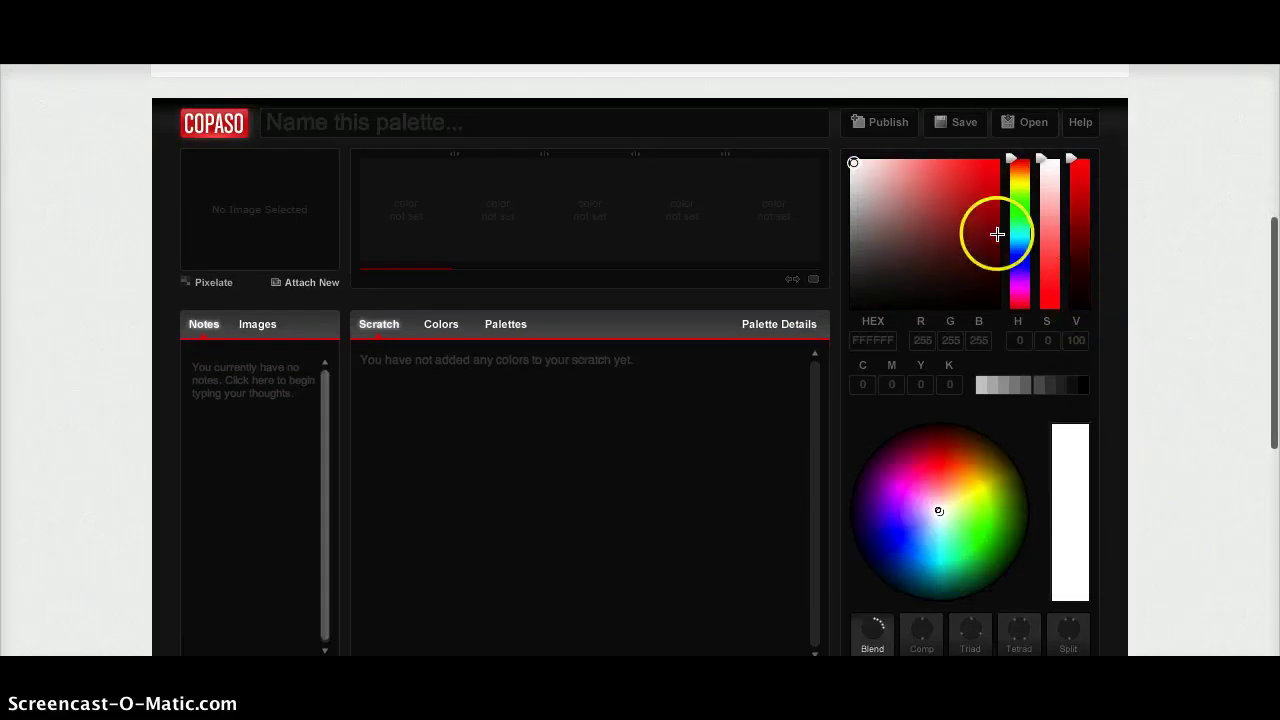
{"action": "mouse_move", "coordinate": [1021, 249]}
{"action": "left_mouse_down"}
{"action": "mouse_move", "coordinate": [1020, 234]}
{"action": "mouse_move", "coordinate": [949, 237]}
{"action": "mouse_move", "coordinate": [966, 241]}
{"action": "left_mouse_up"}
{"action": "left_click", "coordinate": [962, 221]}
{"action": "left_click", "coordinate": [486, 192]}
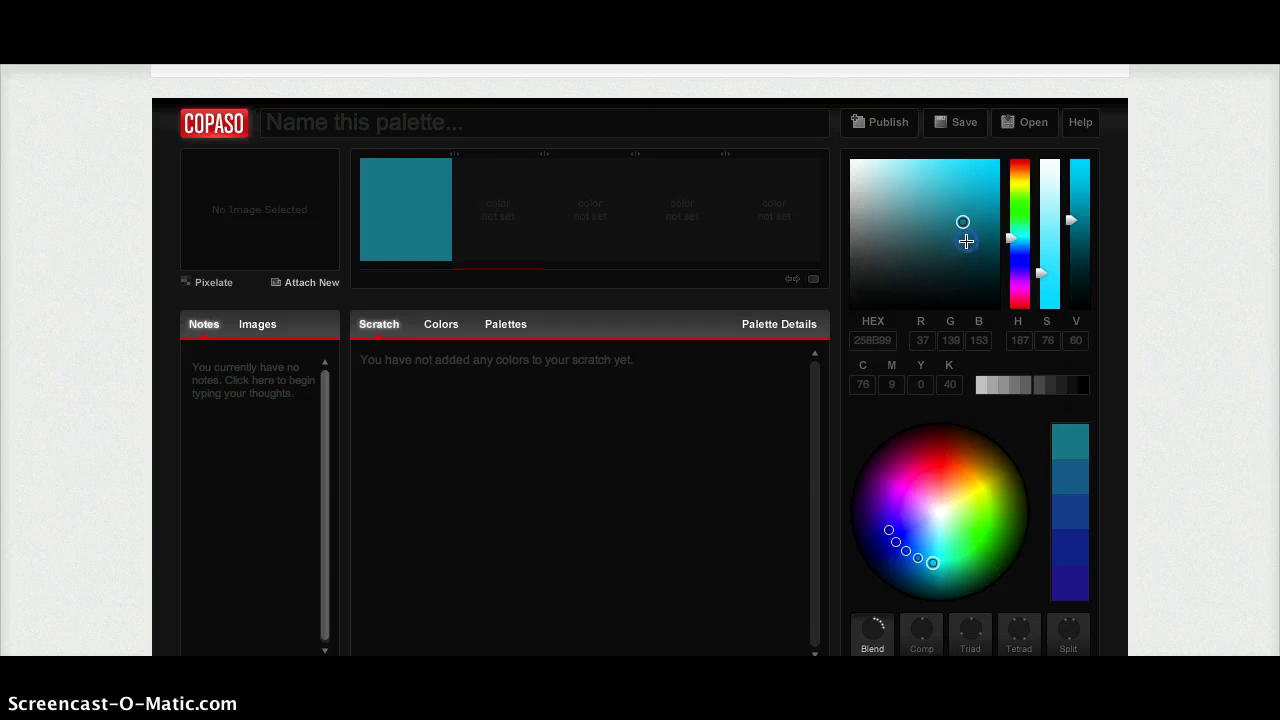
{"action": "left_click_drag", "start_coordinate": [486, 206], "coordinate": [386, 206]}
Step: Fill the remaining three palette slots with dark grey 797F80, light grey ADADAD and pale grey DCE2E3, in that order
{"action": "left_click", "coordinate": [554, 186]}
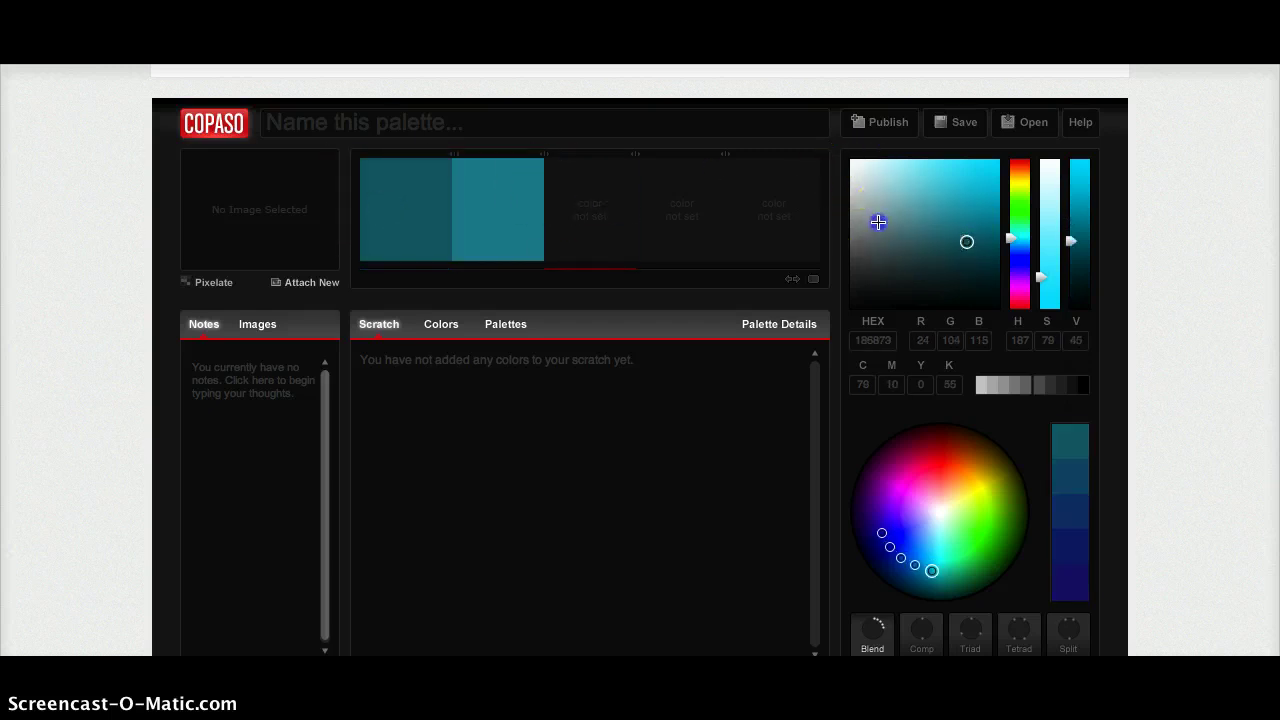
{"action": "mouse_move", "coordinate": [877, 217]}
{"action": "left_mouse_down"}
{"action": "mouse_move", "coordinate": [900, 239]}
{"action": "mouse_move", "coordinate": [874, 228]}
{"action": "mouse_move", "coordinate": [866, 240]}
{"action": "mouse_move", "coordinate": [865, 229]}
{"action": "mouse_move", "coordinate": [891, 229]}
{"action": "mouse_move", "coordinate": [851, 197]}
{"action": "mouse_move", "coordinate": [851, 209]}
{"action": "left_mouse_up"}
{"action": "left_click", "coordinate": [724, 224]}
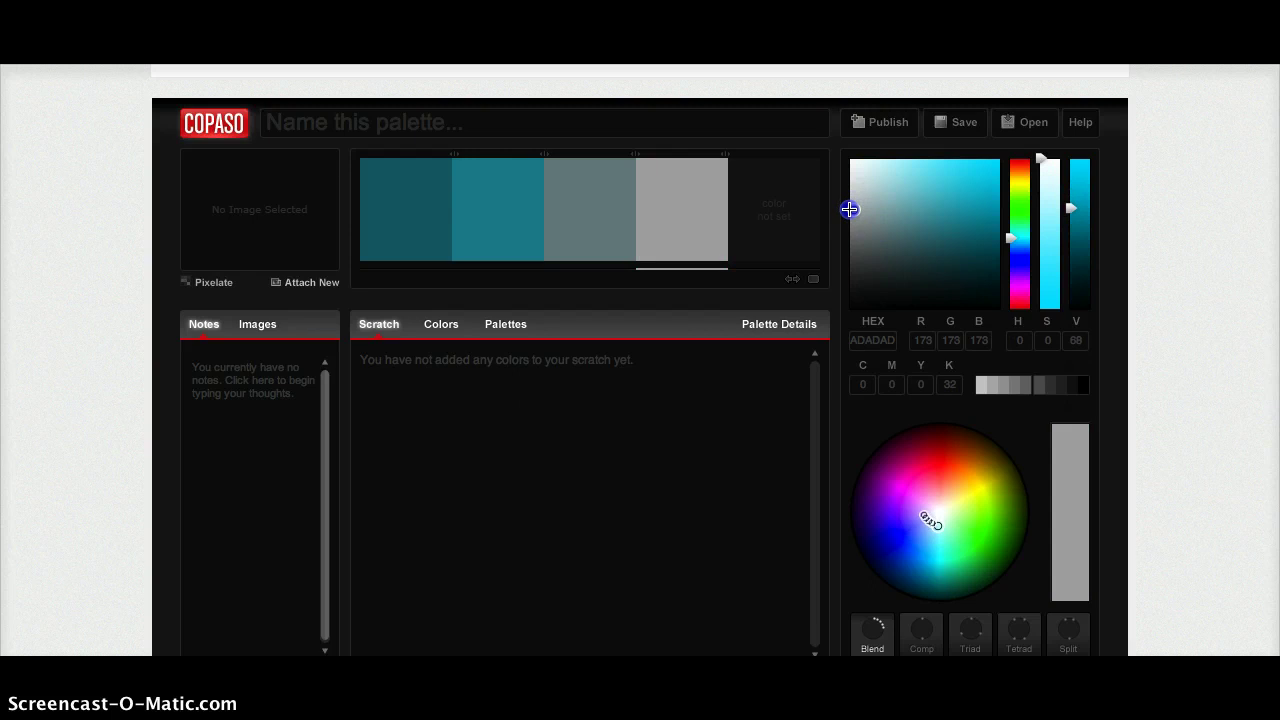
{"action": "left_click", "coordinate": [774, 206]}
{"action": "left_click", "coordinate": [860, 181]}
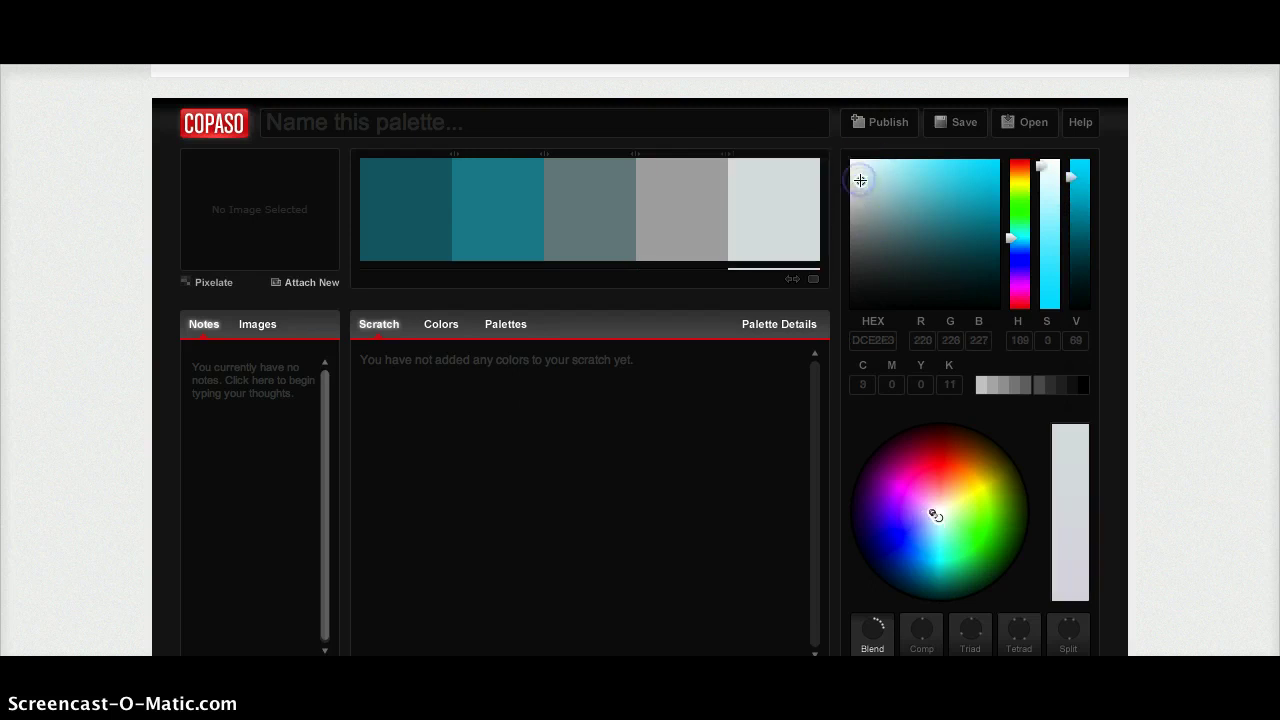
{"action": "left_click", "coordinate": [593, 174]}
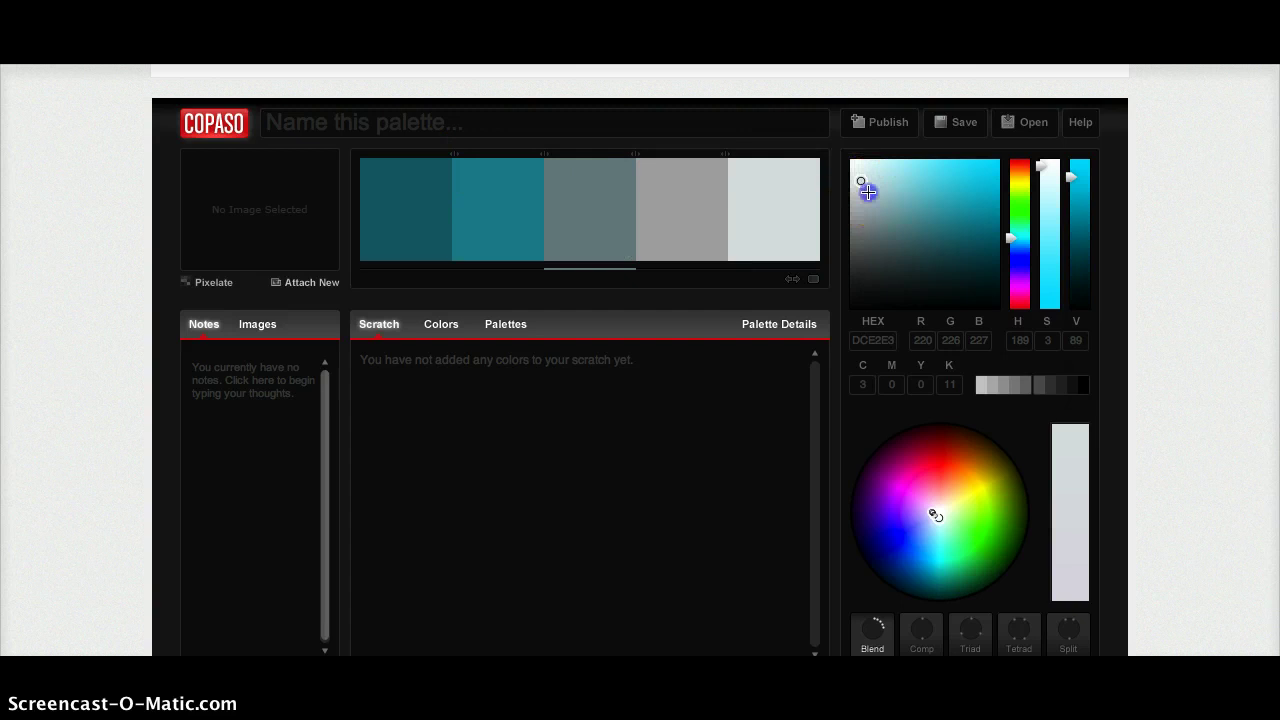
{"action": "left_click_drag", "start_coordinate": [866, 189], "coordinate": [864, 235]}
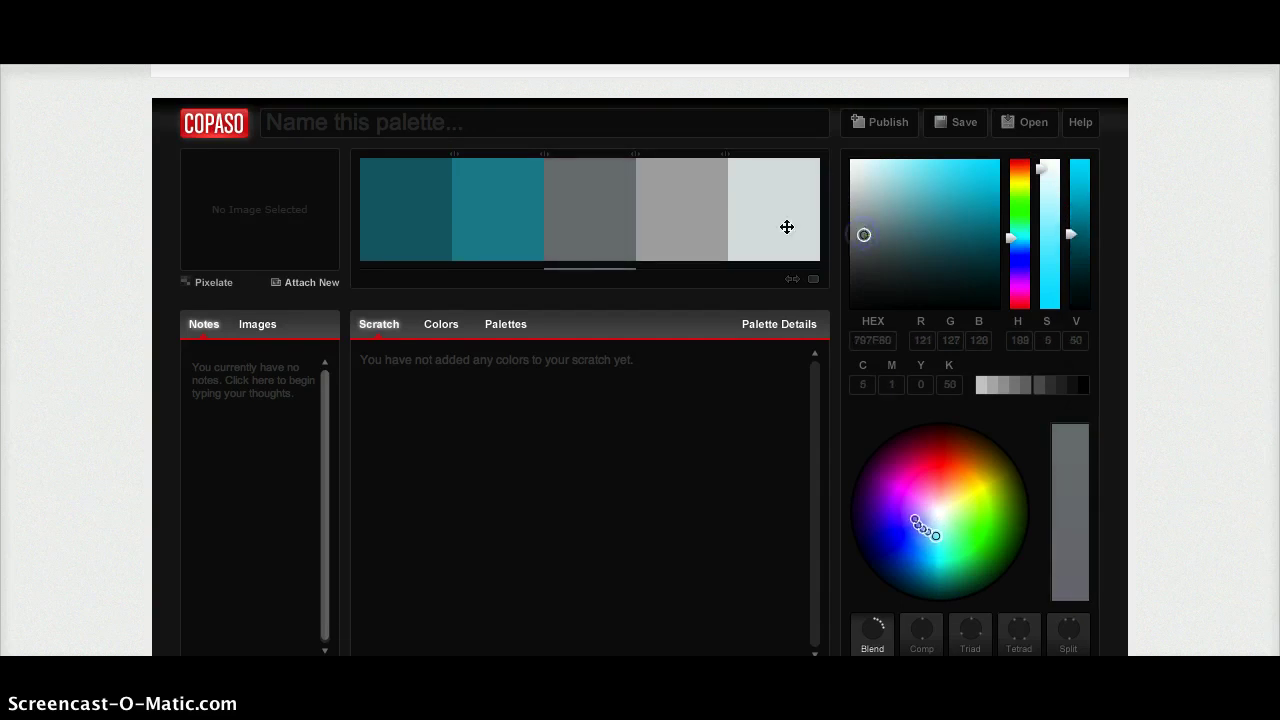
Step: Adjust the palette color widths so the darkest teal is widest and the second teal and dark grey are narrow
{"action": "left_click_drag", "start_coordinate": [507, 172], "coordinate": [610, 161]}
{"action": "left_click_drag", "start_coordinate": [452, 153], "coordinate": [560, 164]}
{"action": "mouse_move", "coordinate": [726, 149]}
{"action": "left_mouse_down"}
{"action": "mouse_move", "coordinate": [731, 163]}
{"action": "mouse_move", "coordinate": [705, 157]}
{"action": "mouse_move", "coordinate": [729, 160]}
{"action": "left_mouse_up"}
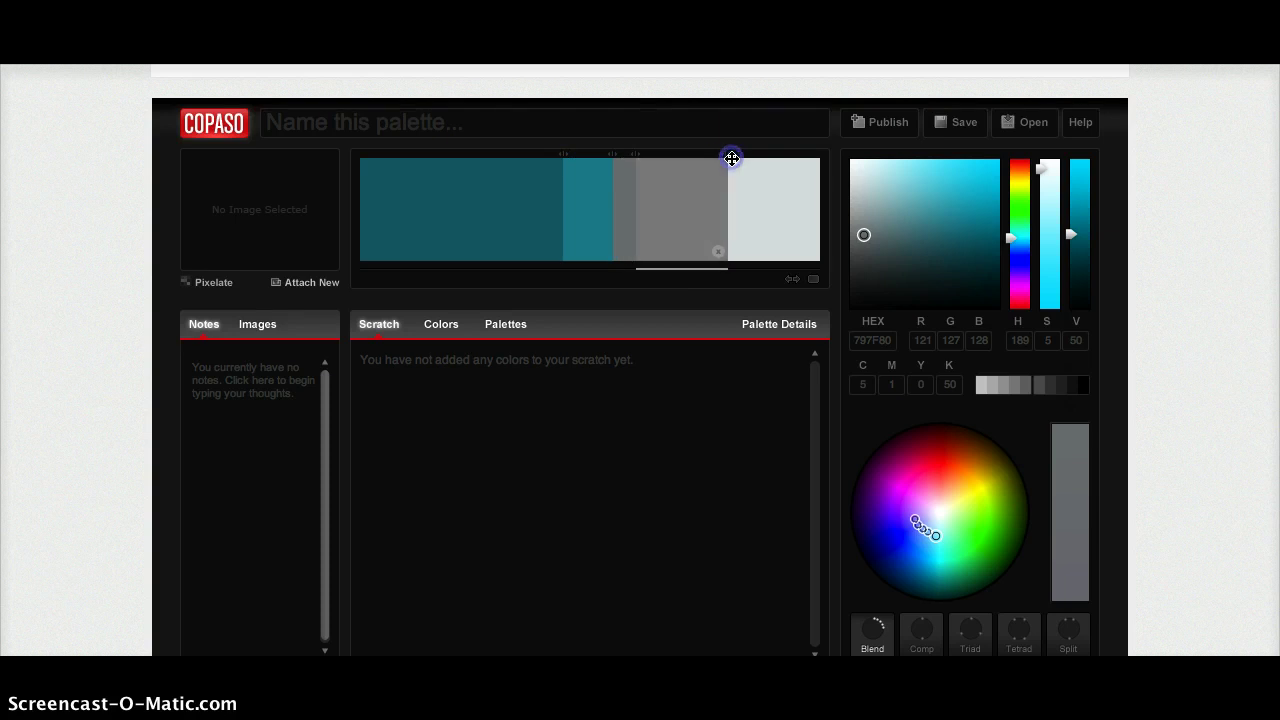
Step: Name the palette "teals", publish it and view its published page
{"action": "left_click", "coordinate": [757, 123]}
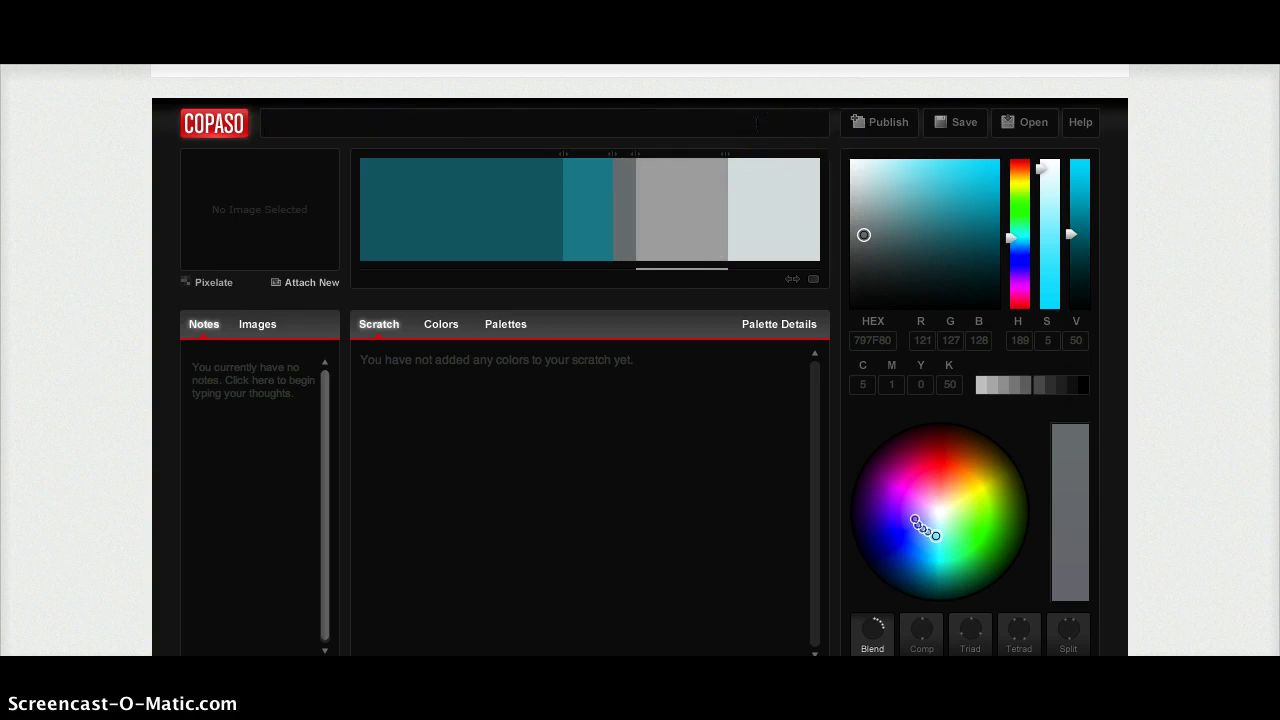
{"action": "type", "text": "teals"}
{"action": "left_click", "coordinate": [886, 122]}
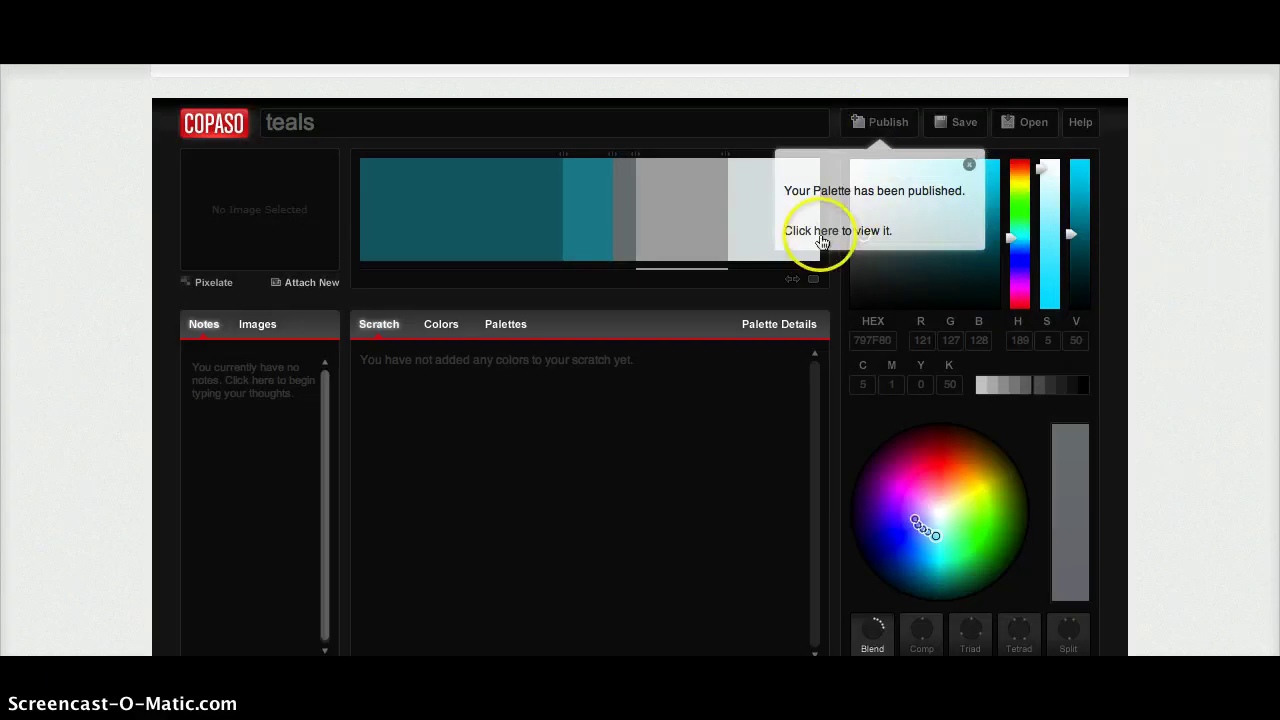
{"action": "left_click", "coordinate": [818, 240]}
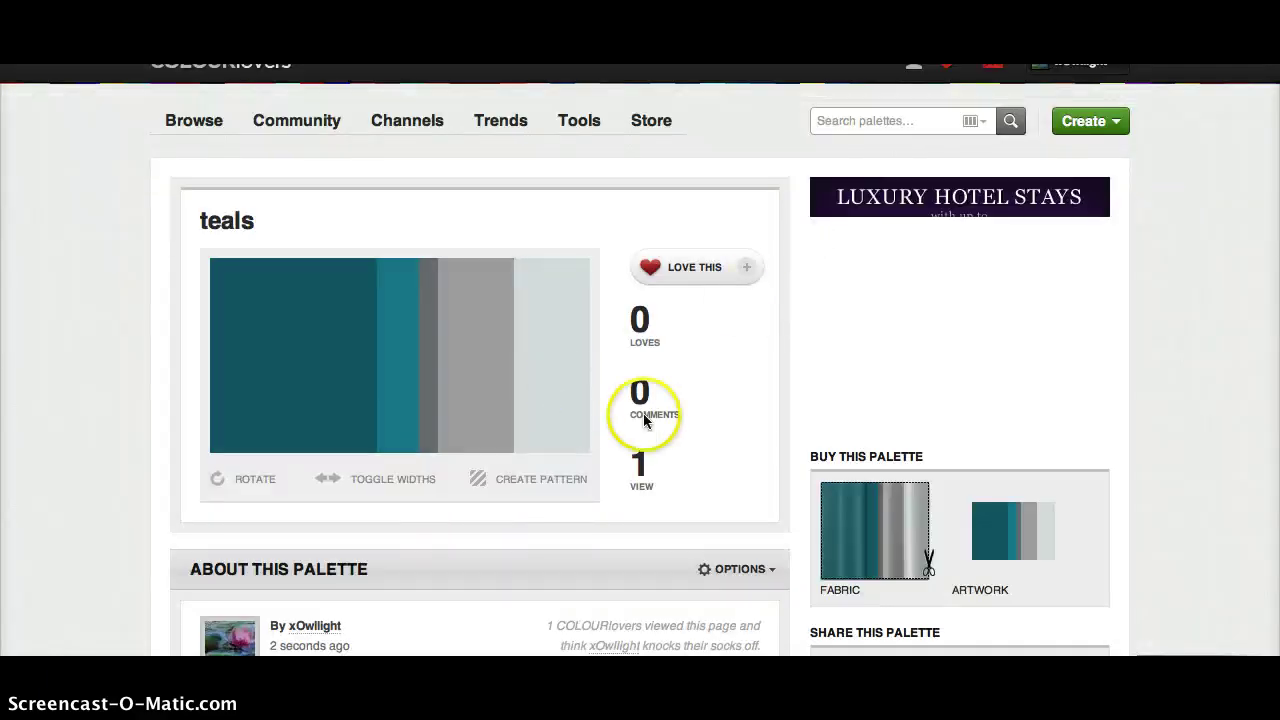
{"action": "scroll", "coordinate": [724, 450], "scroll_direction": "down", "scroll_amount": 3}
{"action": "scroll", "coordinate": [724, 450], "scroll_direction": "up", "scroll_amount": 2}
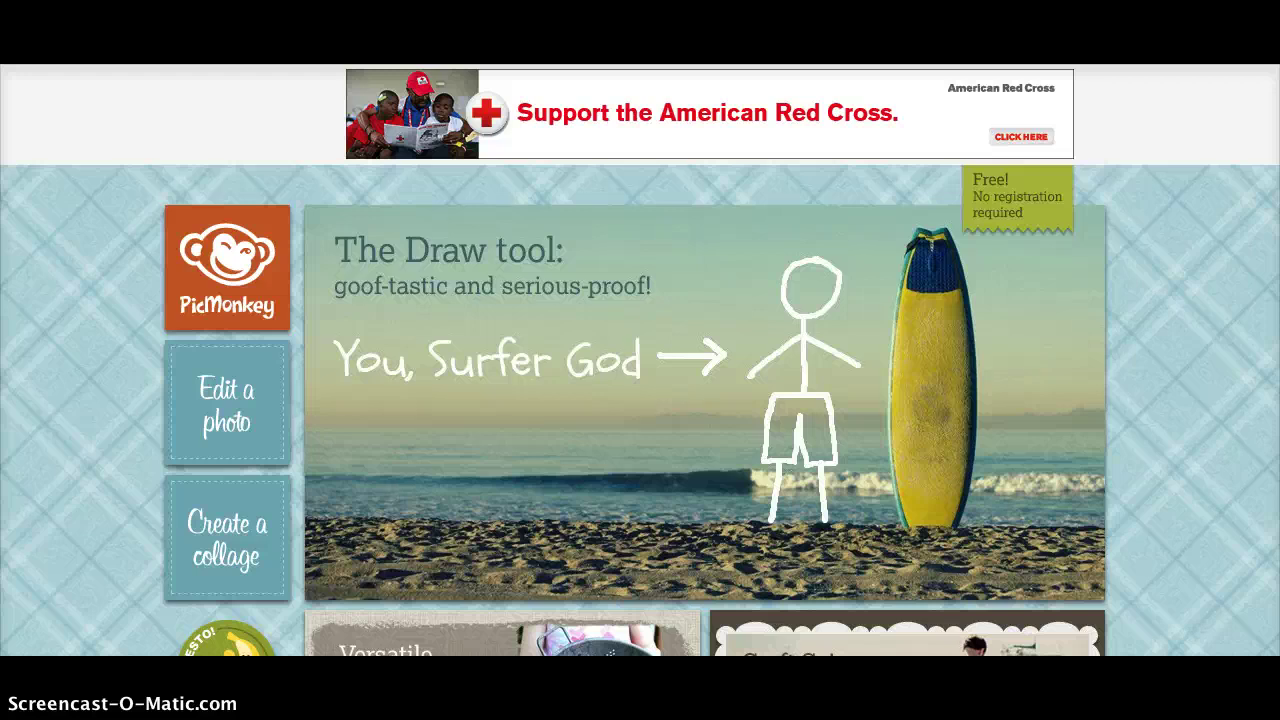
Step: Start a new collage and show the available layout sets
{"action": "left_click", "coordinate": [194, 558]}
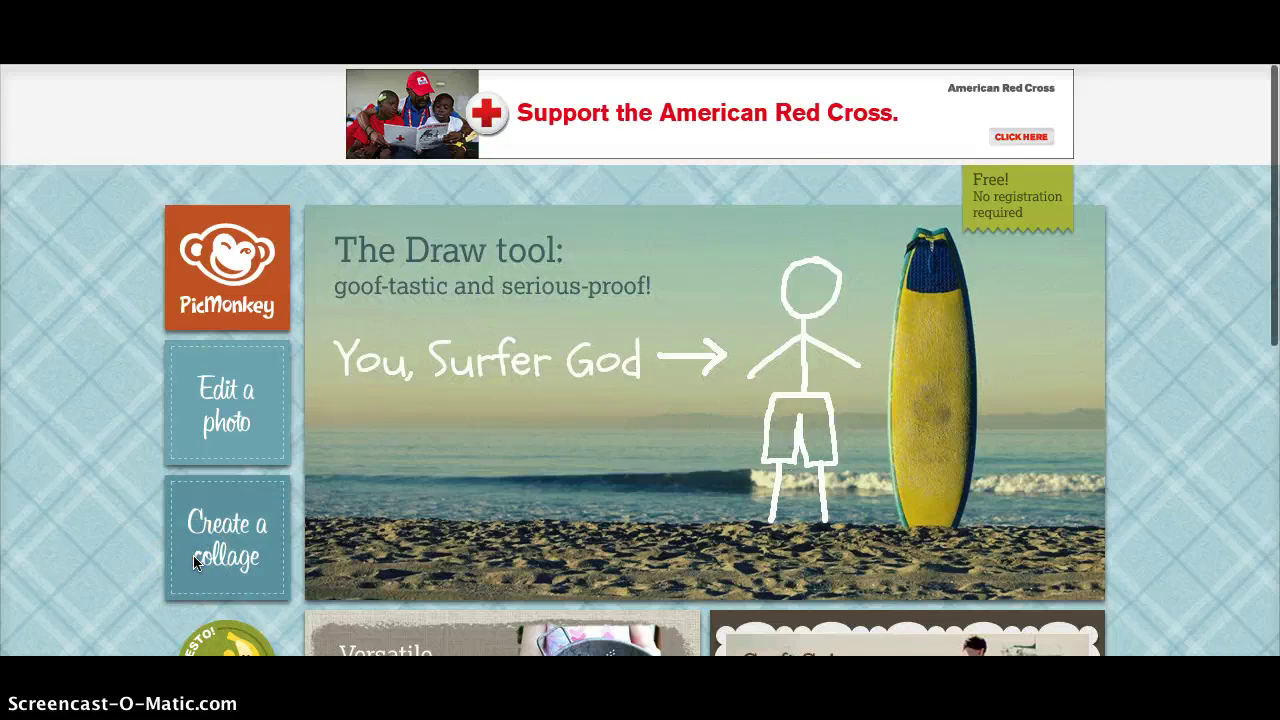
{"action": "left_click", "coordinate": [218, 541]}
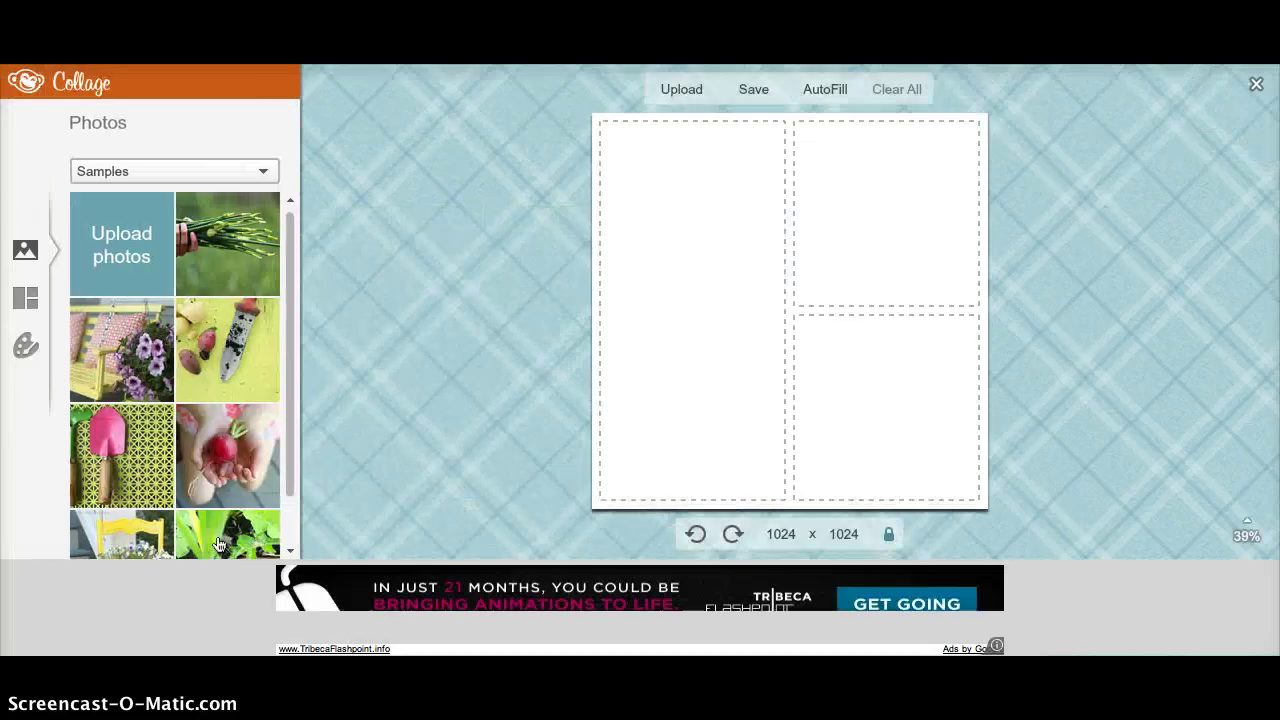
{"action": "left_click", "coordinate": [25, 300]}
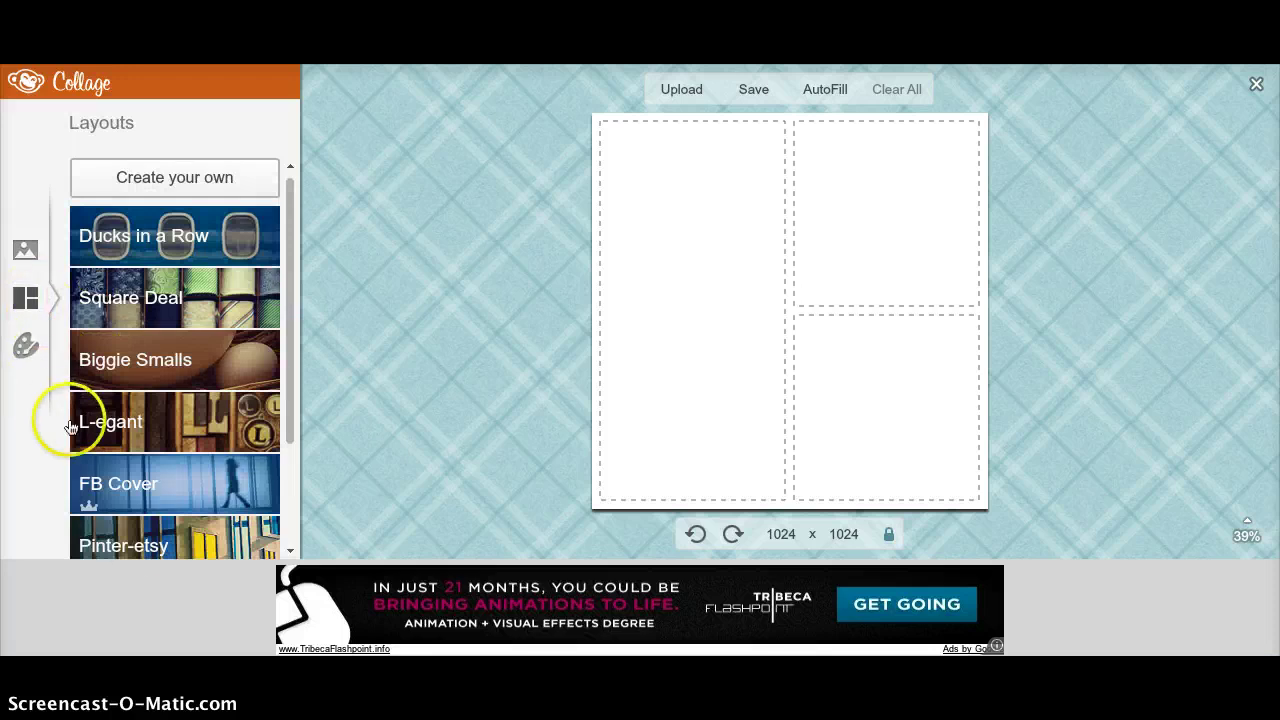
Step: Try the third Pinter-etsy layout in landscape and replace it with the fourth one, rotated clockwise to 1000 x 700
{"action": "mouse_move", "coordinate": [138, 540]}
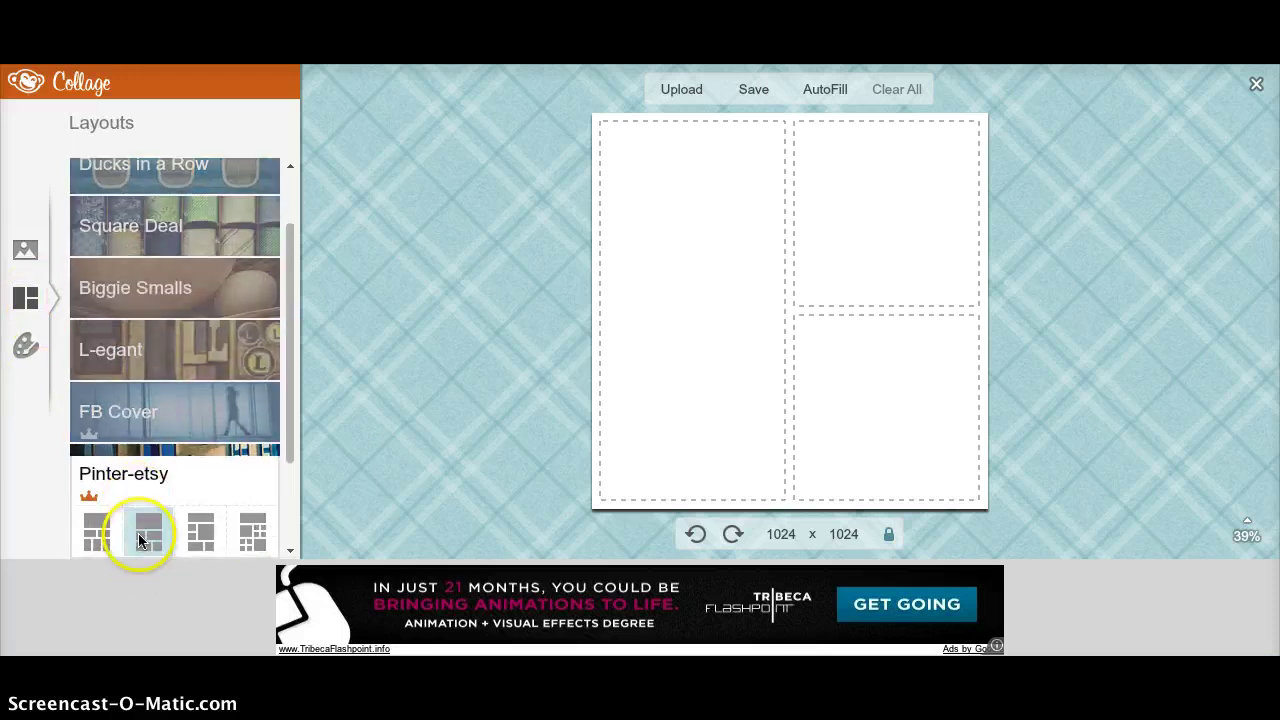
{"action": "left_click", "coordinate": [208, 540]}
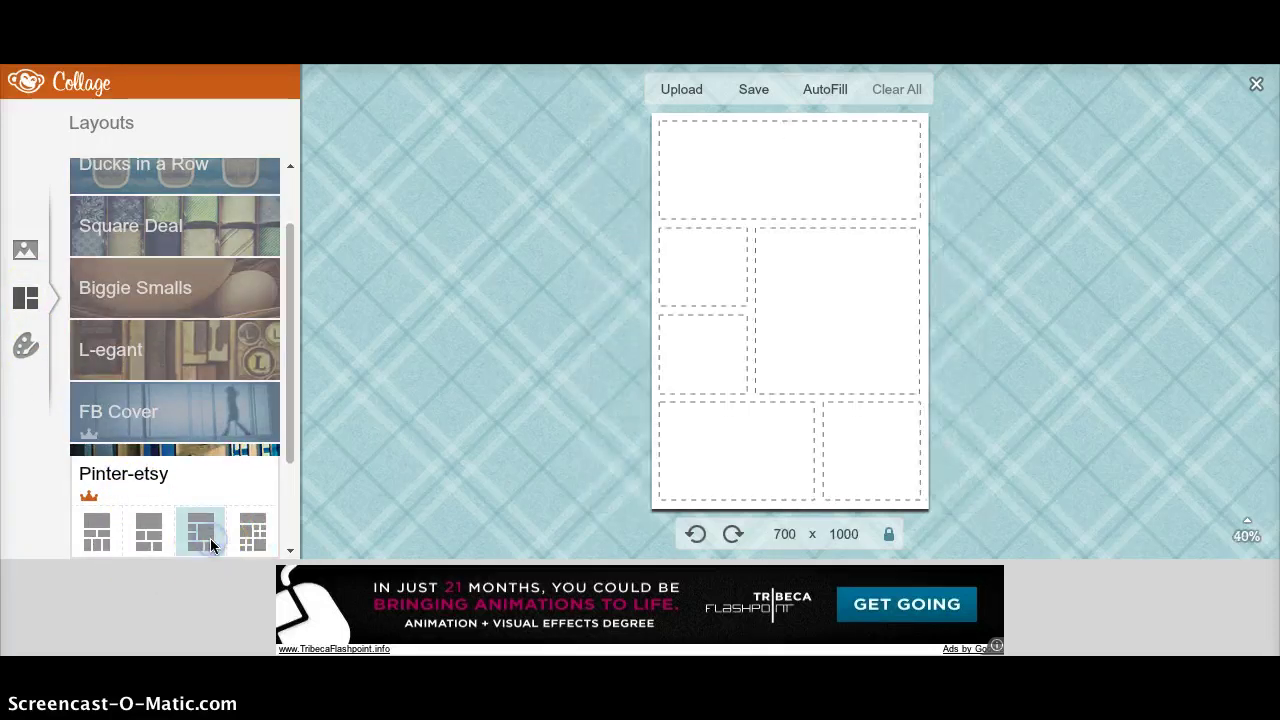
{"action": "left_click", "coordinate": [733, 534]}
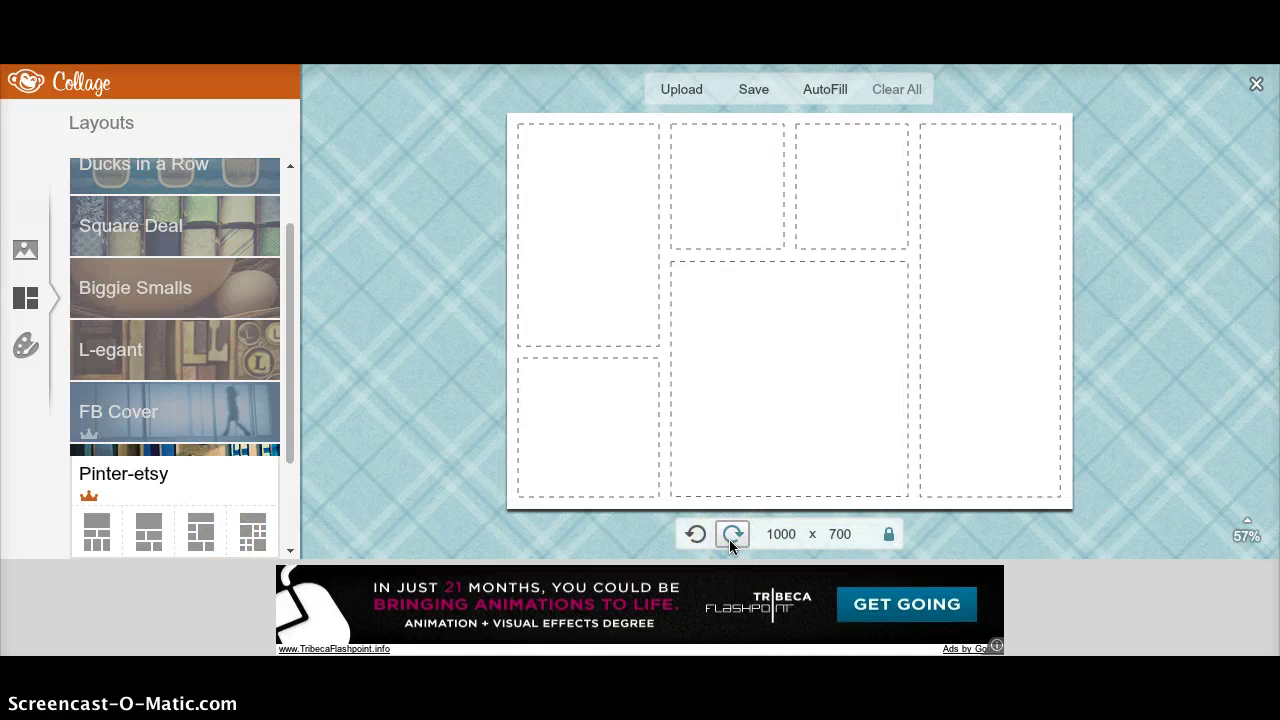
{"action": "left_click", "coordinate": [733, 534]}
{"action": "left_click", "coordinate": [733, 534]}
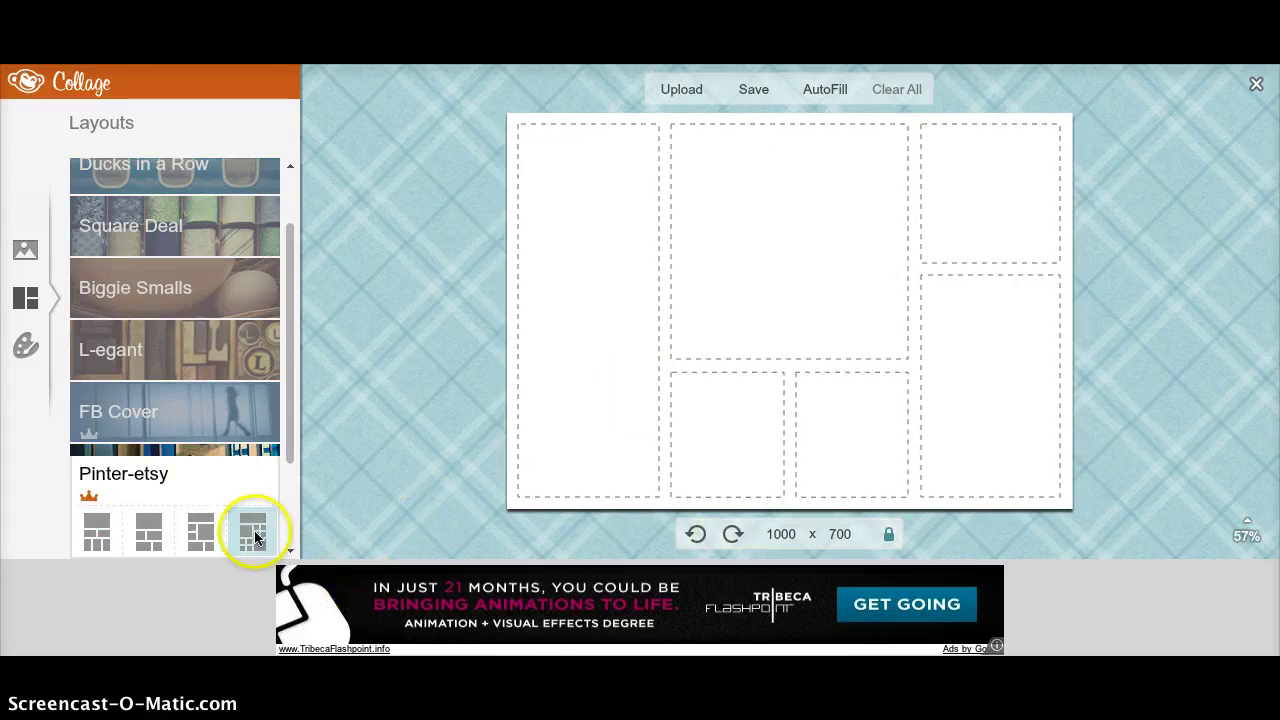
{"action": "left_click", "coordinate": [255, 538]}
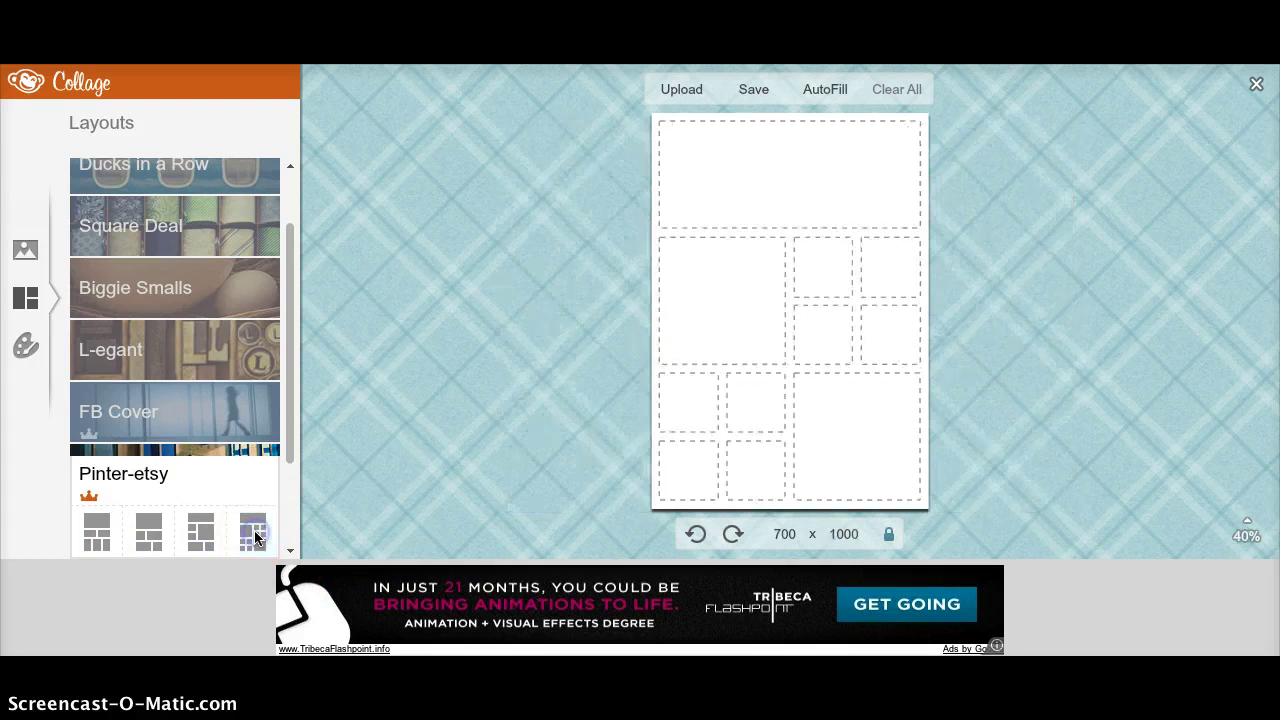
{"action": "left_click", "coordinate": [733, 534]}
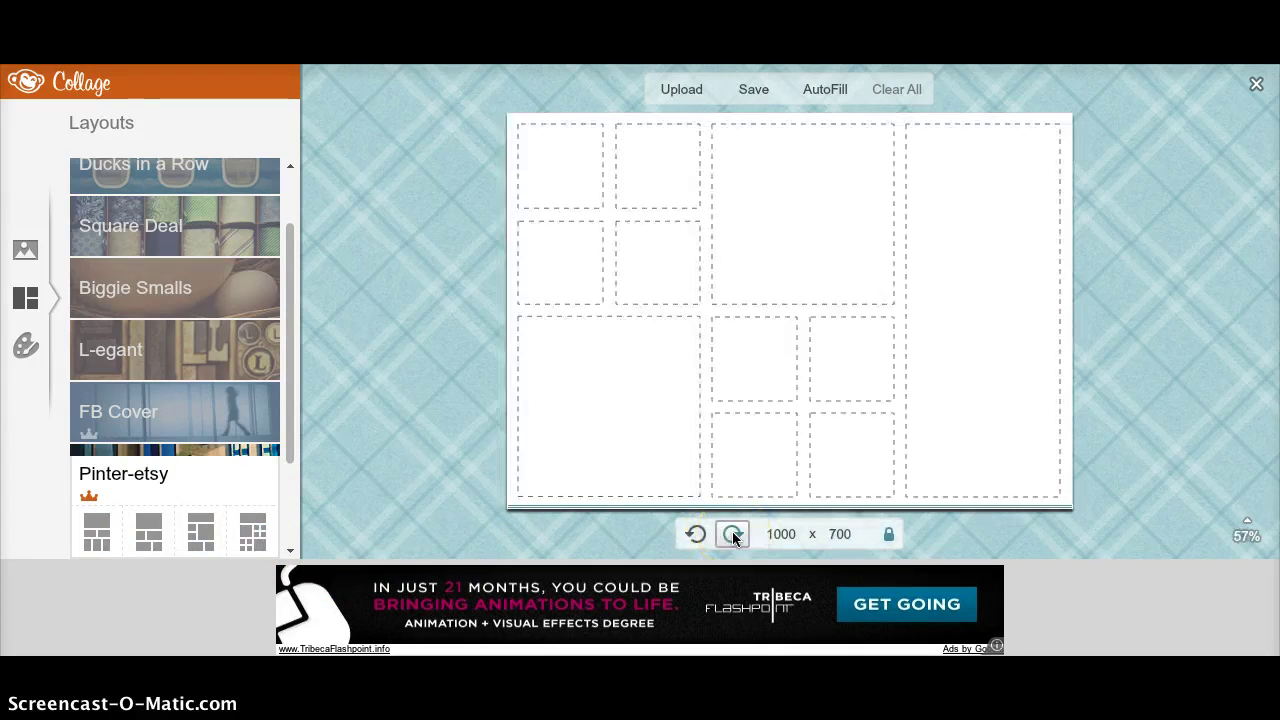
Step: Upload the five most recent teal inspiration images from the dms folder into the collage photos
{"action": "left_click", "coordinate": [23, 246]}
{"action": "left_click", "coordinate": [104, 236]}
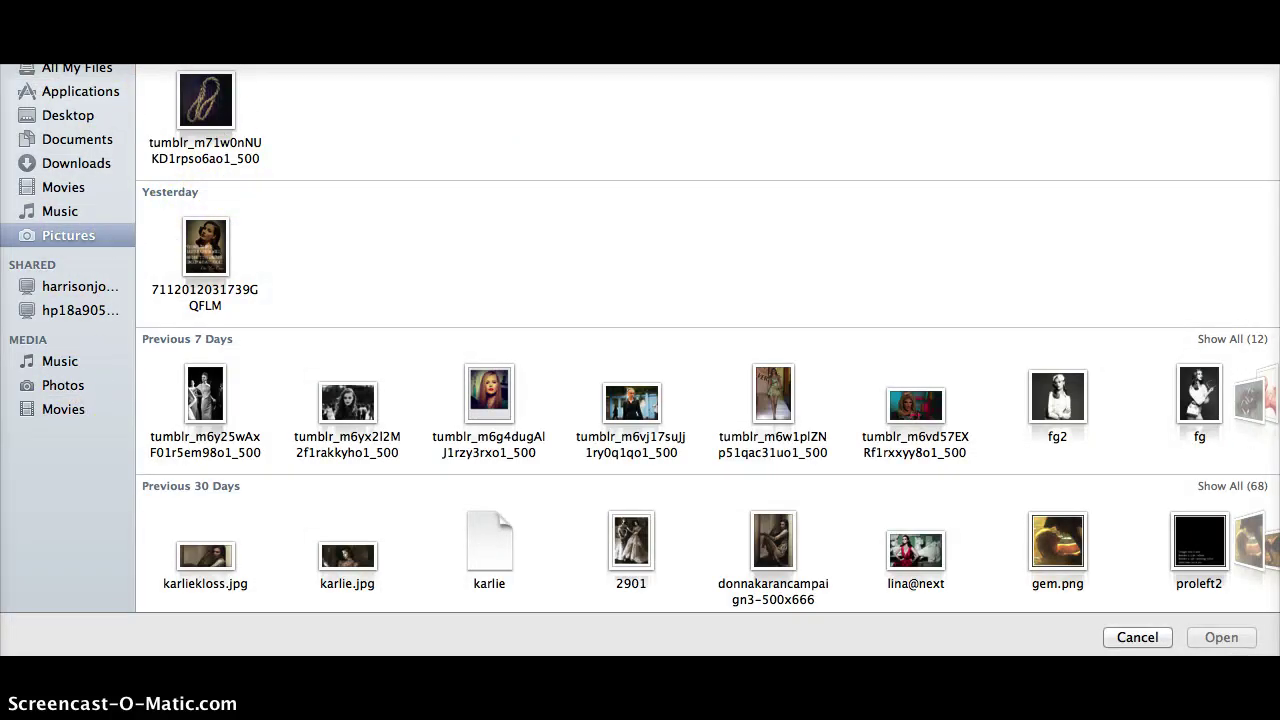
{"action": "type", "text": "k"}
{"action": "key", "text": "BackSpace"}
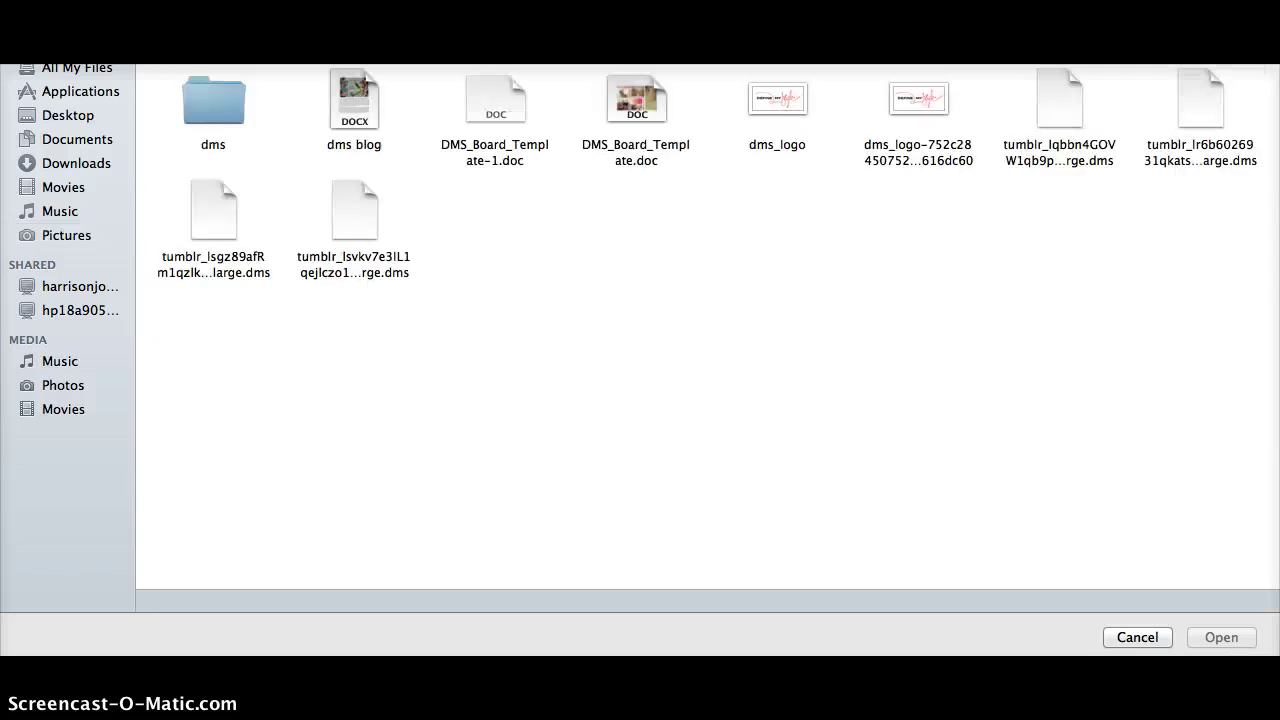
{"action": "double_click", "coordinate": [207, 112]}
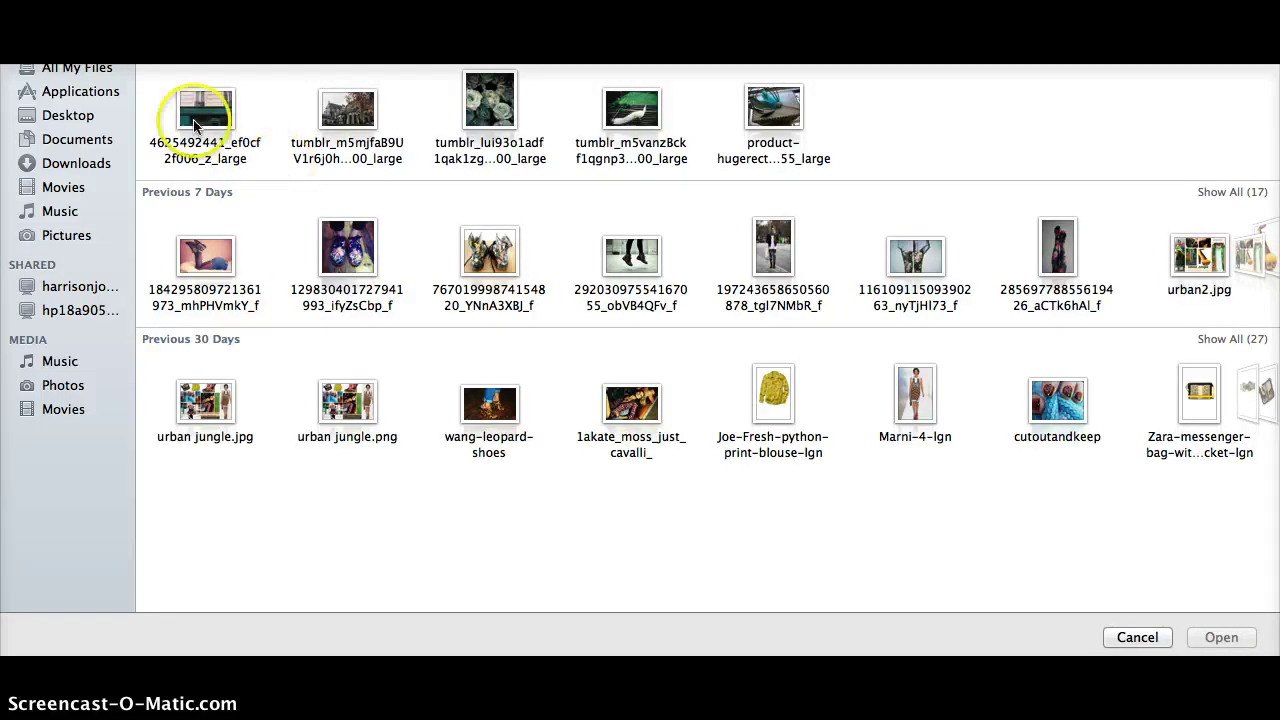
{"action": "left_click", "coordinate": [180, 110]}
{"action": "left_click", "coordinate": [378, 120], "text": "shift"}
{"action": "left_click", "coordinate": [490, 108], "text": "shift"}
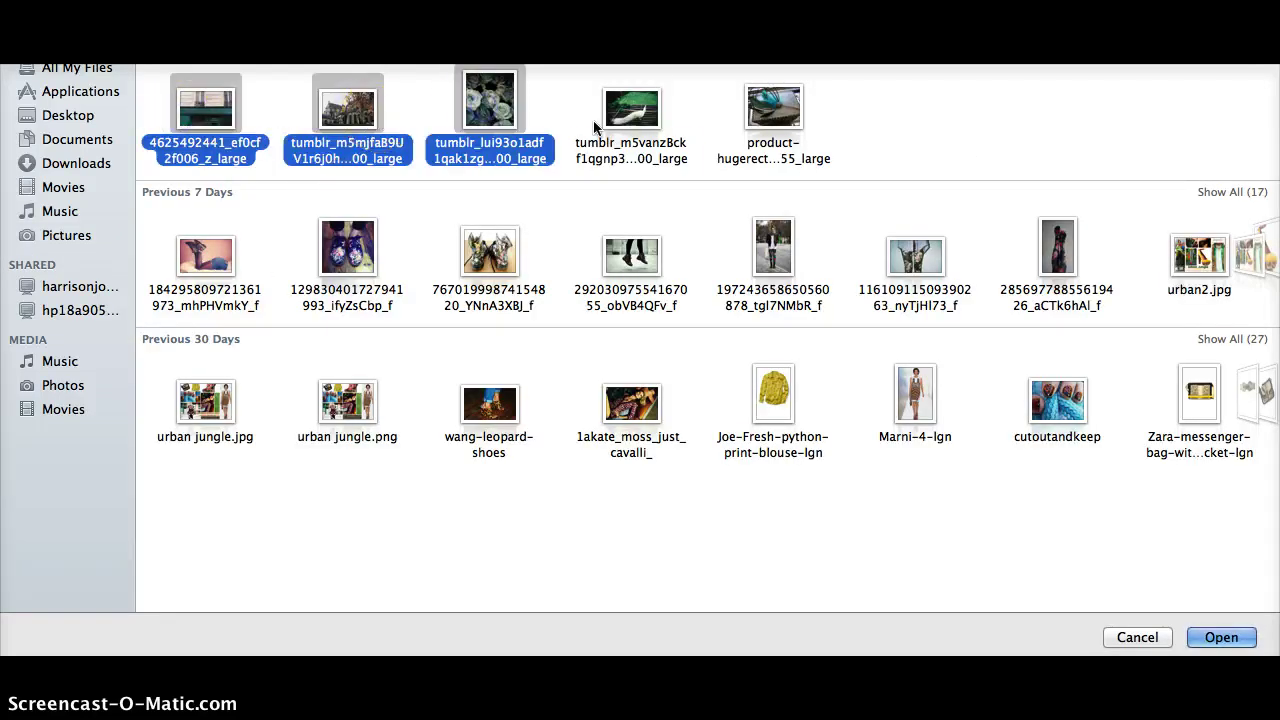
{"action": "left_click", "coordinate": [631, 108], "text": "shift"}
{"action": "left_click", "coordinate": [770, 105], "text": "shift"}
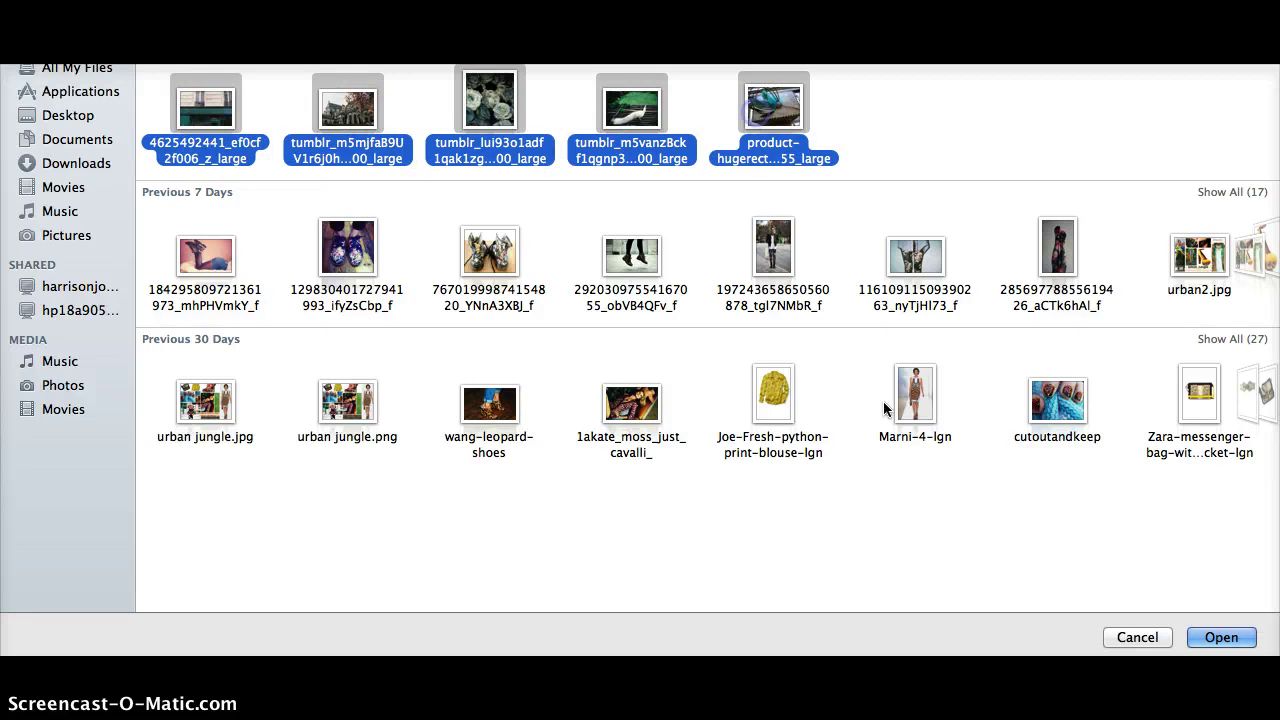
{"action": "left_click", "coordinate": [1233, 645]}
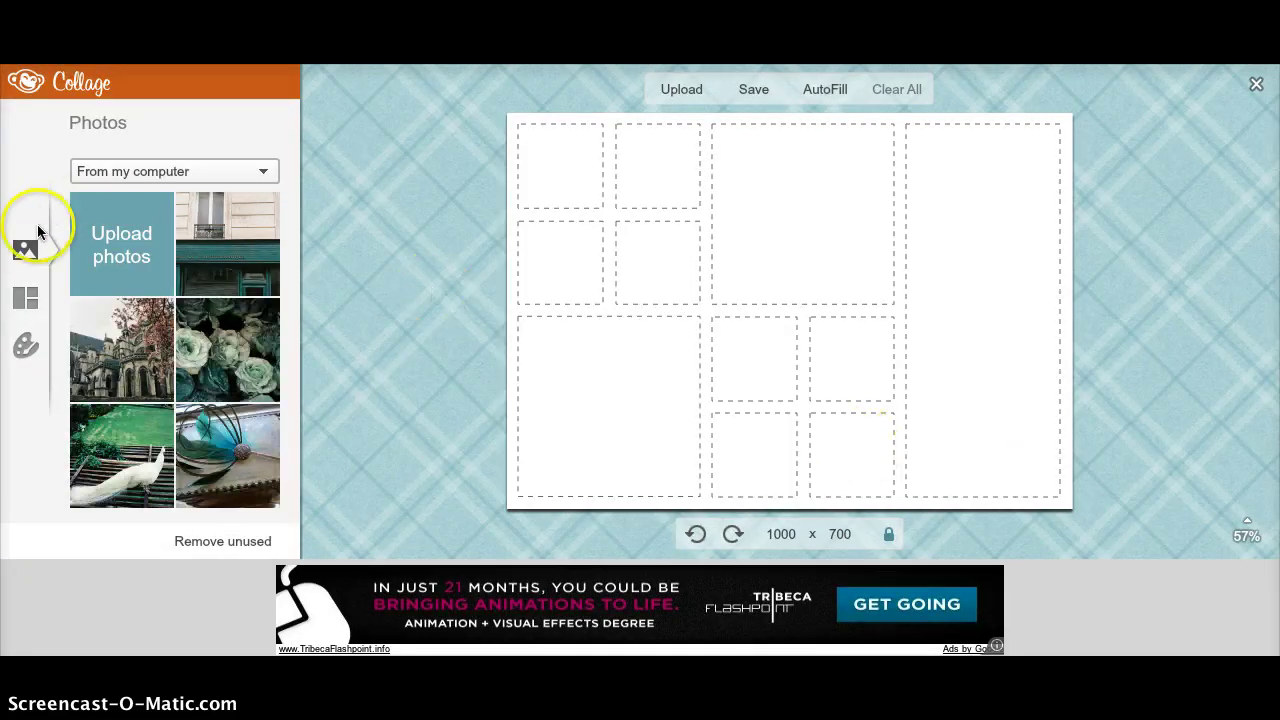
Step: Upload the three teal fabric screenshots and the color palette screenshot from the Desktop
{"action": "left_click", "coordinate": [91, 240]}
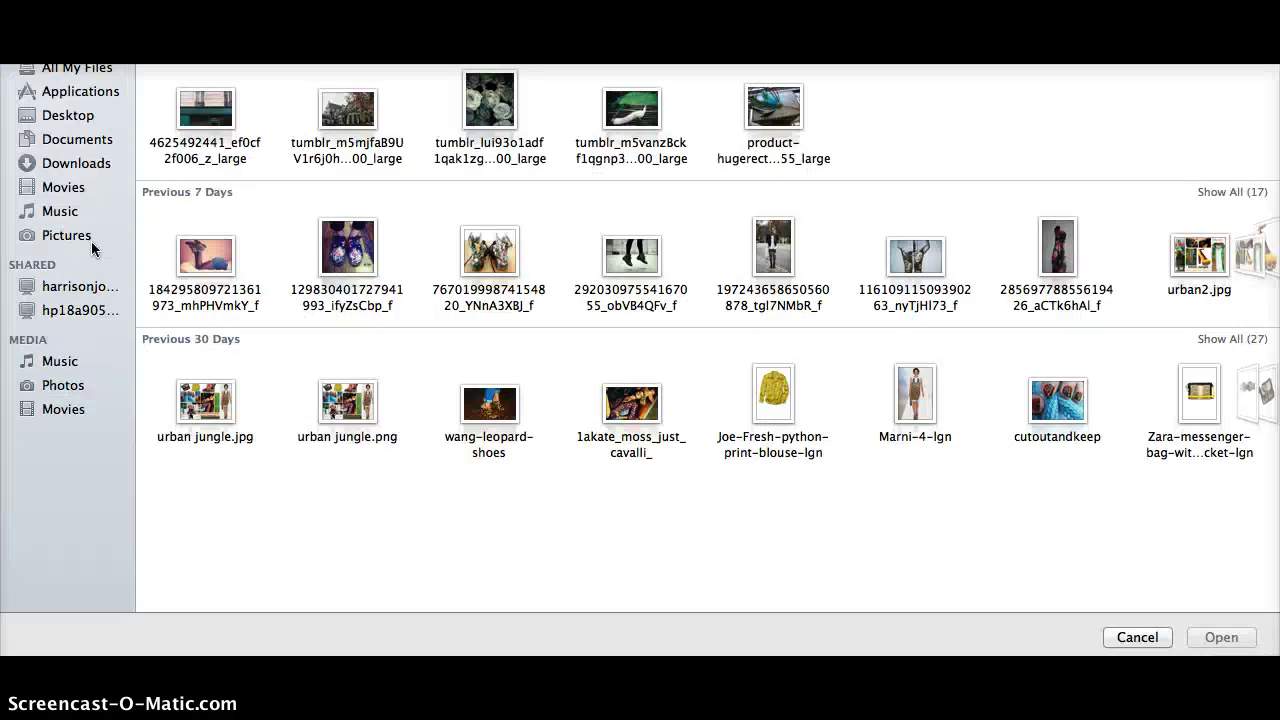
{"action": "left_click", "coordinate": [66, 120]}
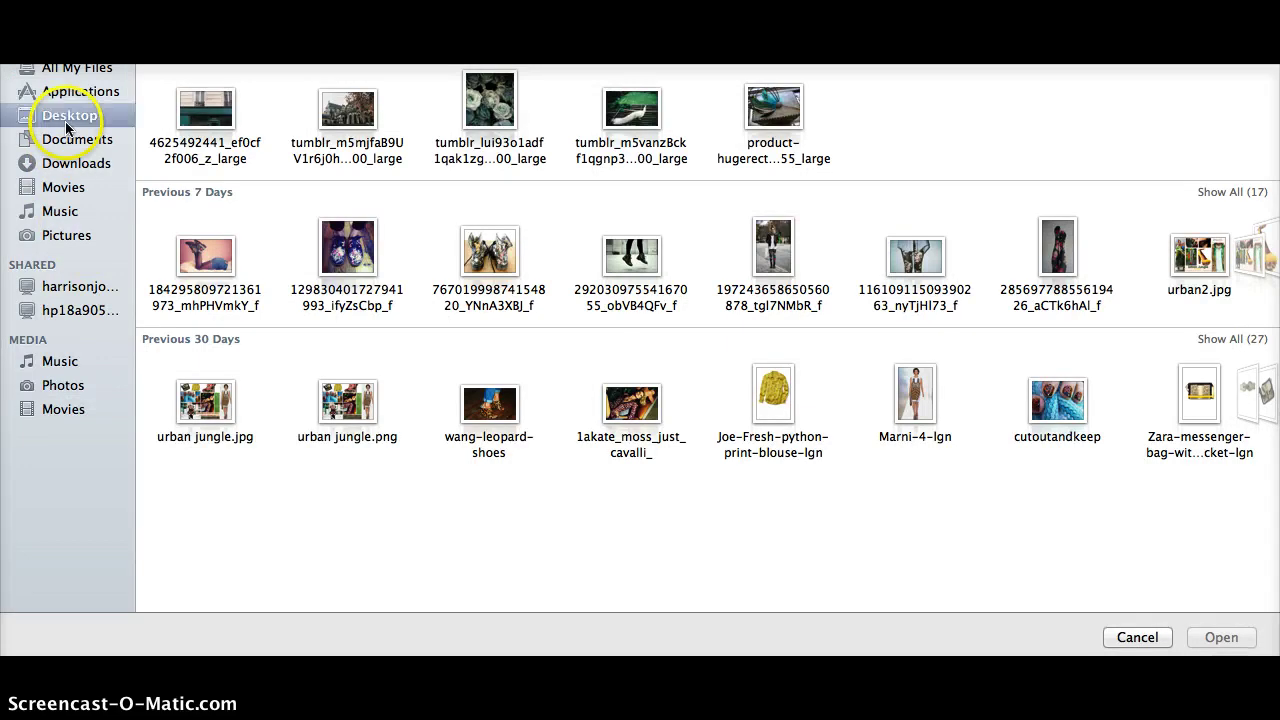
{"action": "left_click", "coordinate": [600, 97]}
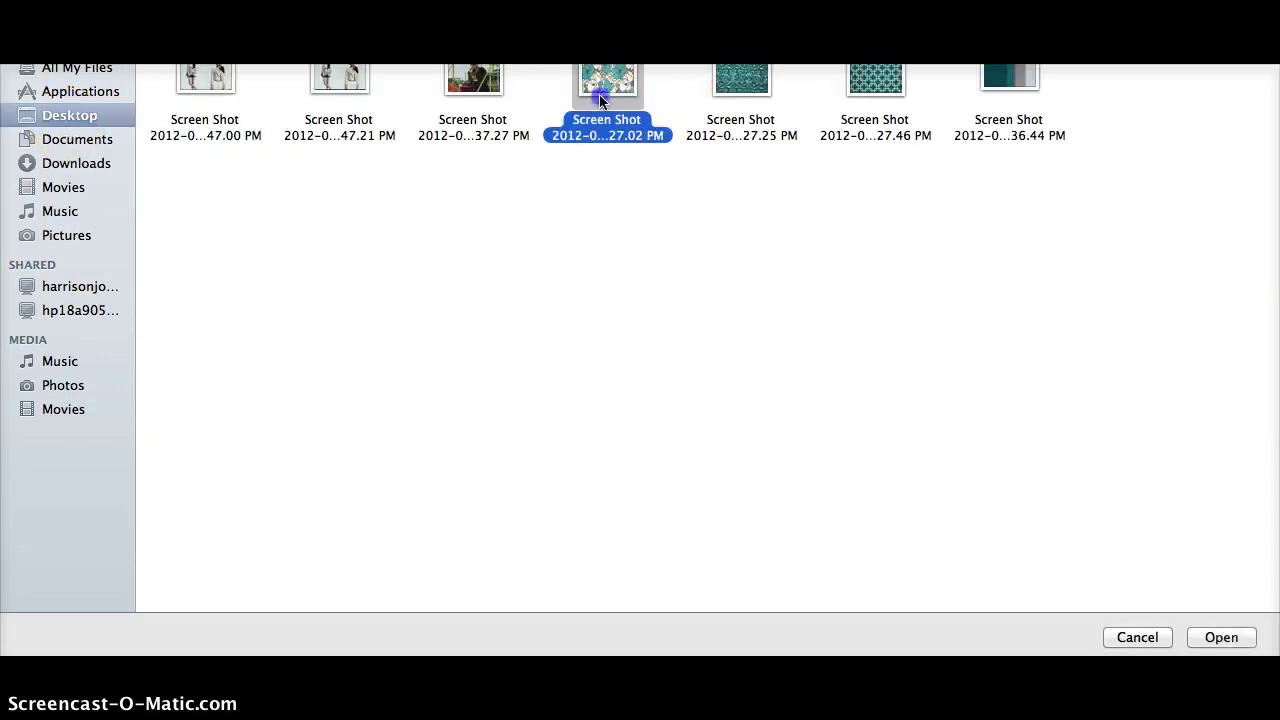
{"action": "left_click", "coordinate": [740, 85], "text": "shift"}
{"action": "left_click", "coordinate": [872, 88], "text": "shift"}
{"action": "left_click", "coordinate": [993, 100], "text": "shift"}
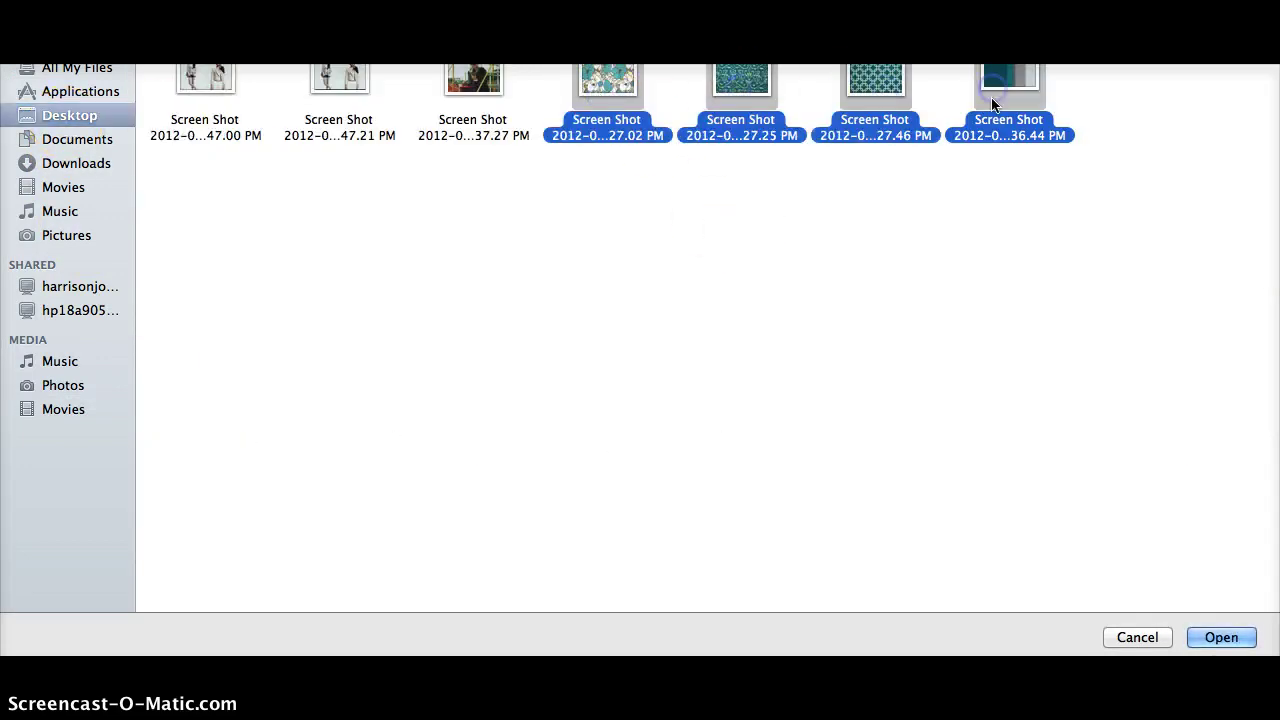
{"action": "left_click", "coordinate": [1221, 637]}
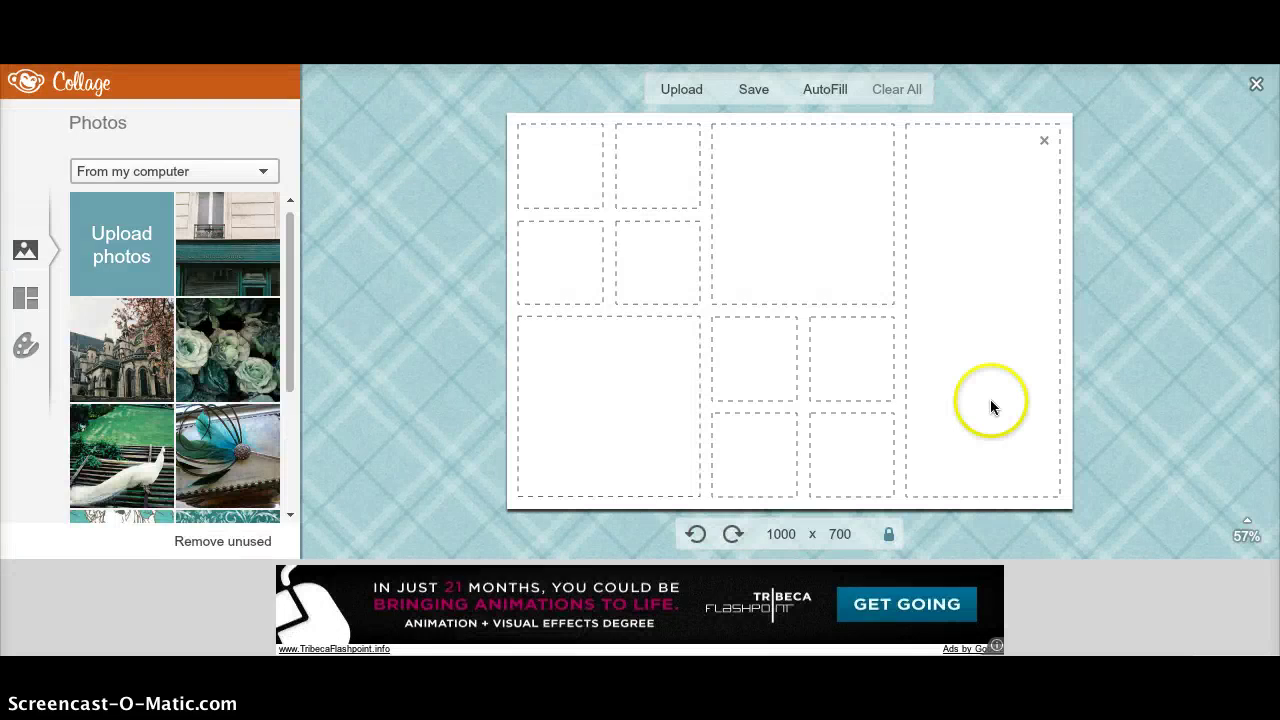
Step: Autofill the collage with the uploaded photos and switch it to the third Pinter-etsy layout, rotated clockwise into landscape
{"action": "left_click", "coordinate": [830, 90]}
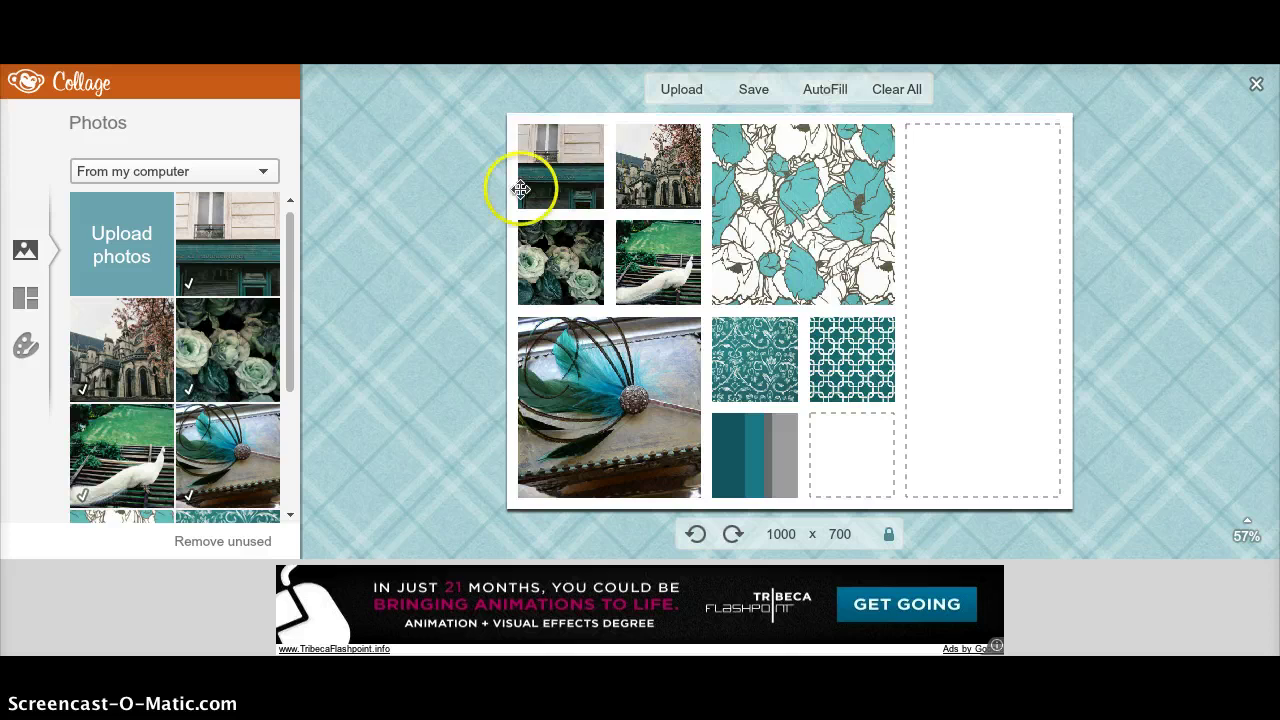
{"action": "left_click", "coordinate": [30, 300]}
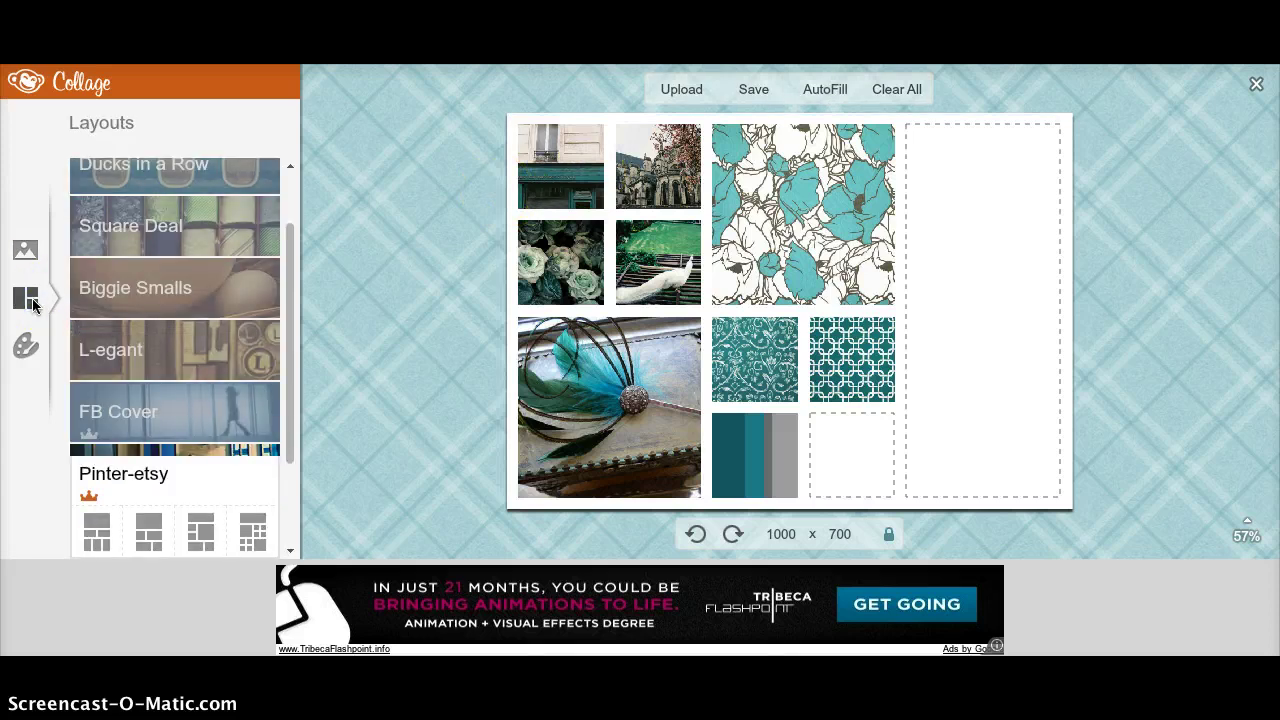
{"action": "left_click", "coordinate": [201, 533]}
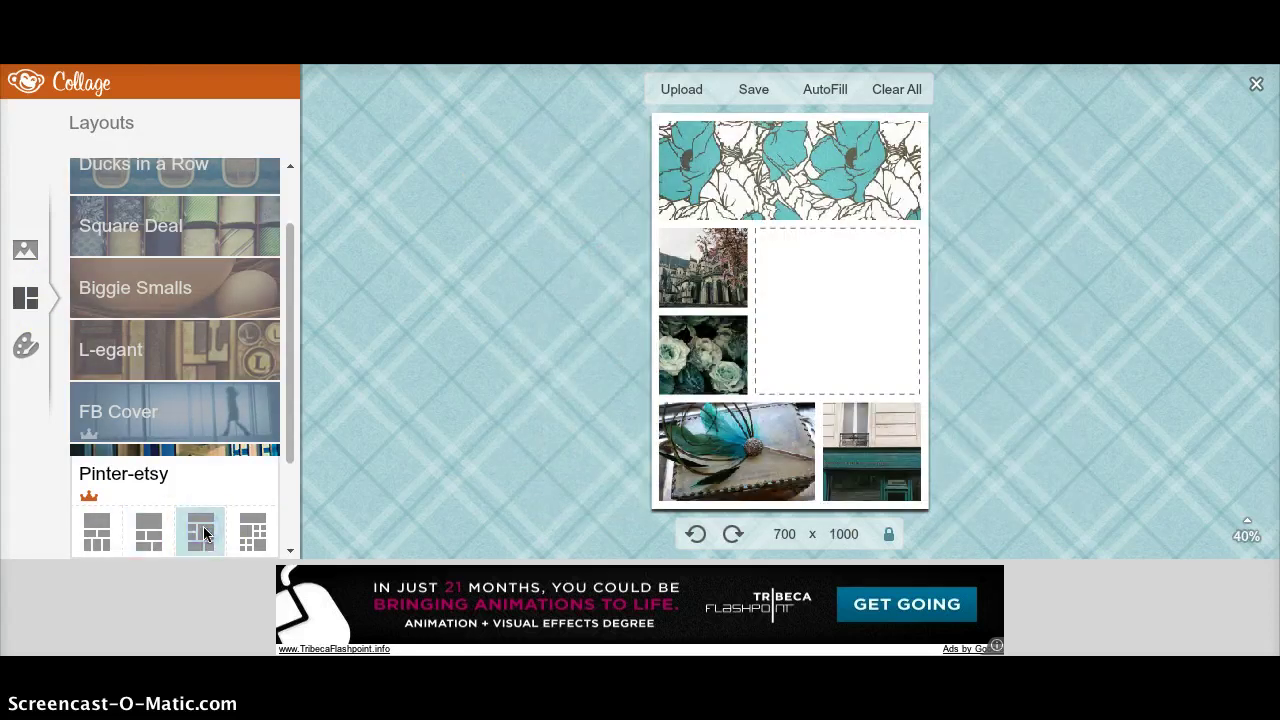
{"action": "left_click", "coordinate": [733, 535]}
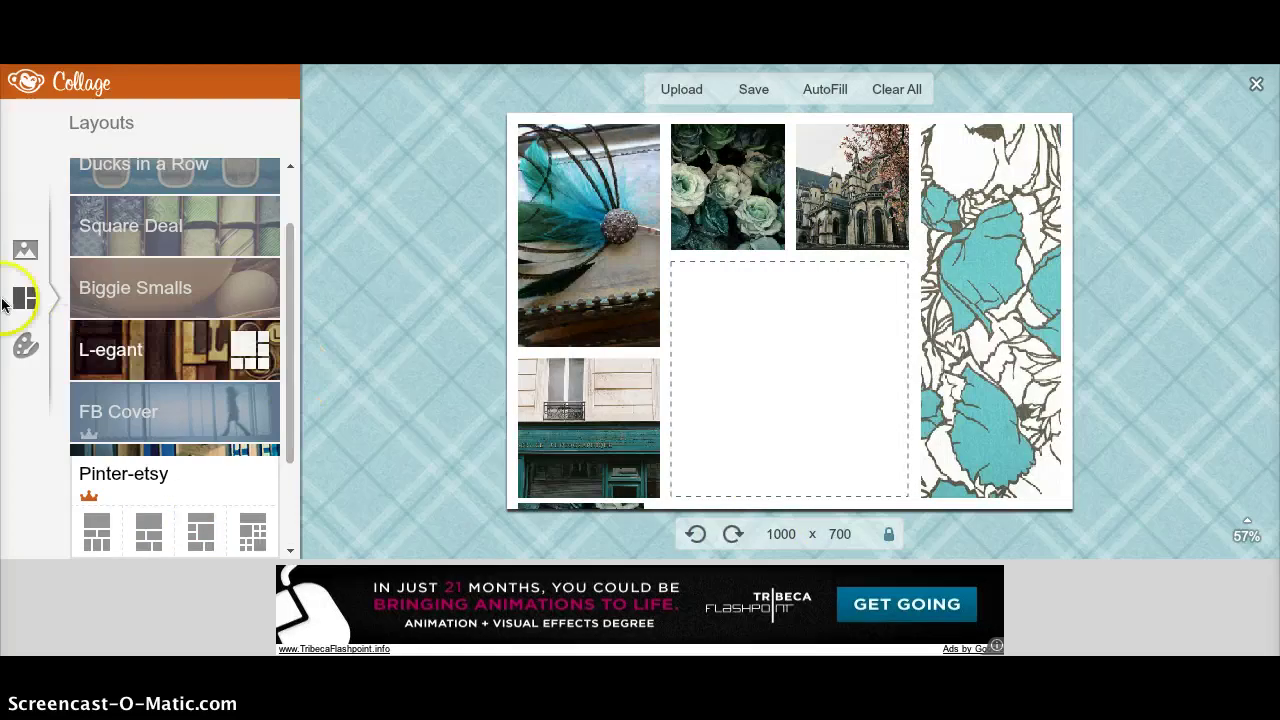
Step: Put the cathedral photo in the large center cell and replace its small copy above with the teal lattice fabric
{"action": "left_click", "coordinate": [24, 246]}
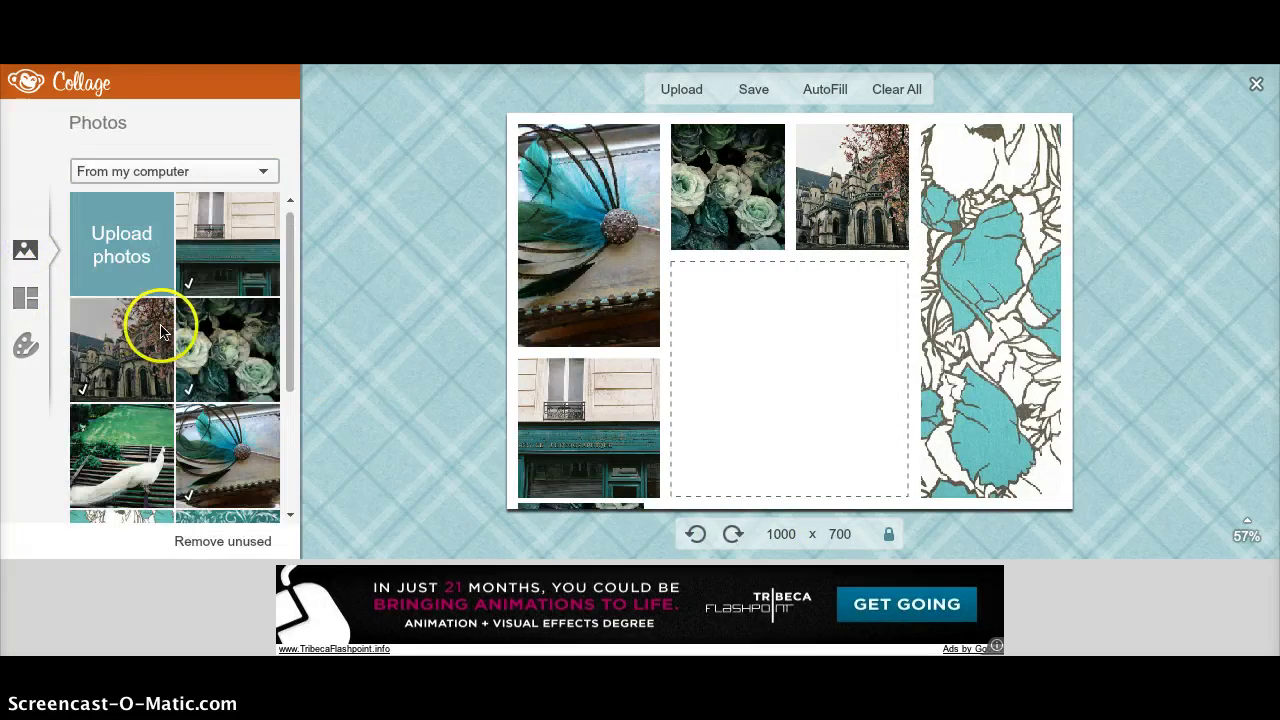
{"action": "left_click_drag", "start_coordinate": [150, 335], "coordinate": [790, 392]}
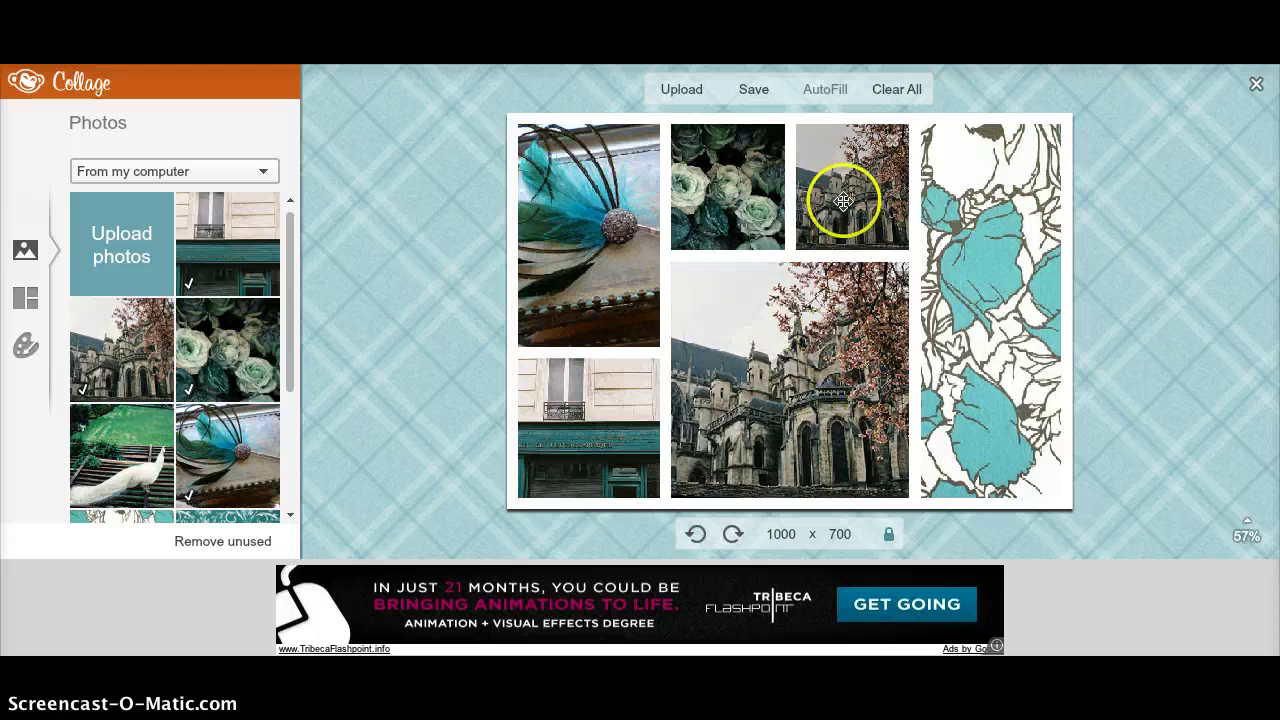
{"action": "left_click", "coordinate": [893, 142]}
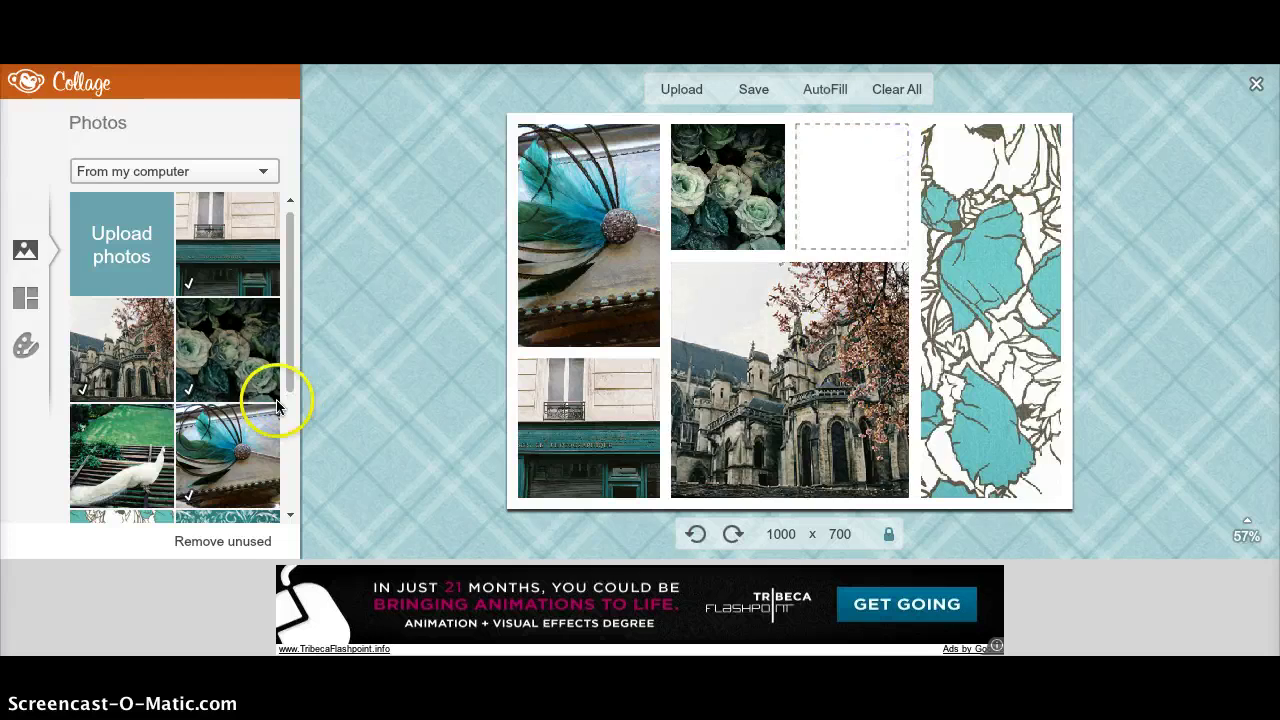
{"action": "scroll", "coordinate": [186, 409], "scroll_direction": "down", "scroll_amount": 2}
{"action": "left_click_drag", "start_coordinate": [120, 475], "coordinate": [834, 246]}
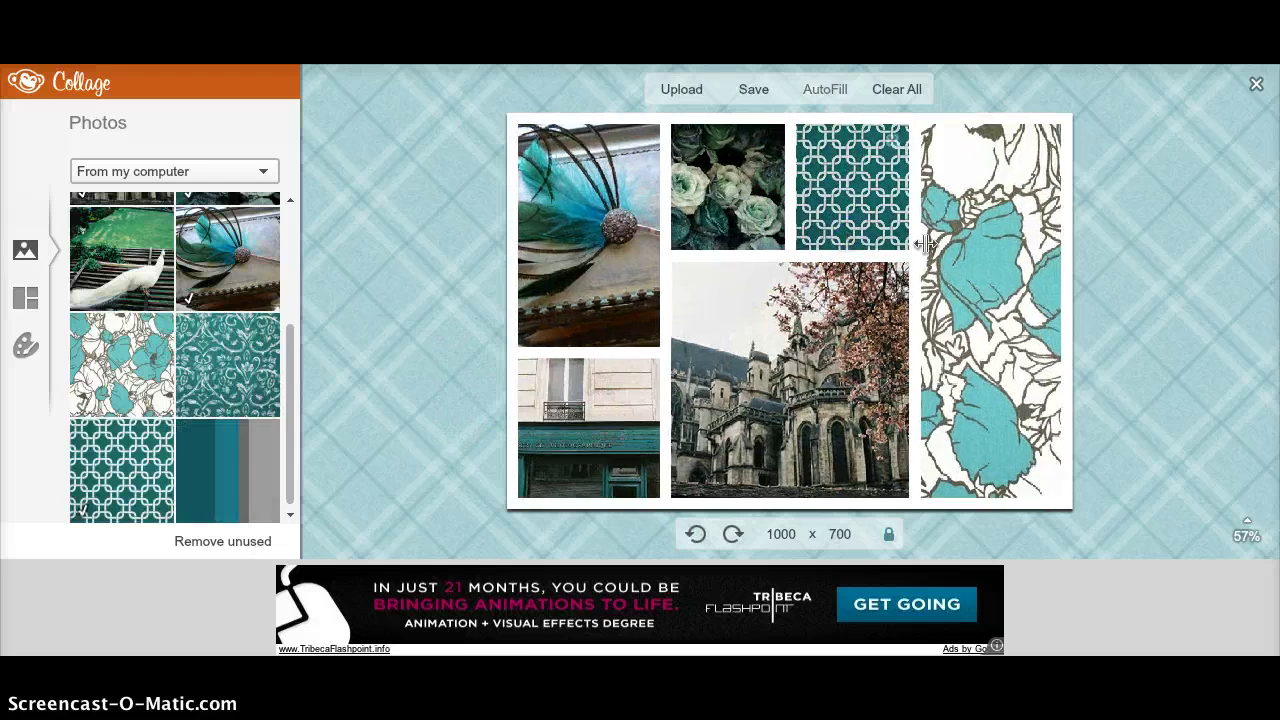
Step: Replace the floral fabric in the tall cell with the color palette and swap it with the cathedral photo in the center
{"action": "left_click", "coordinate": [966, 263]}
{"action": "left_click_drag", "start_coordinate": [217, 434], "coordinate": [985, 405]}
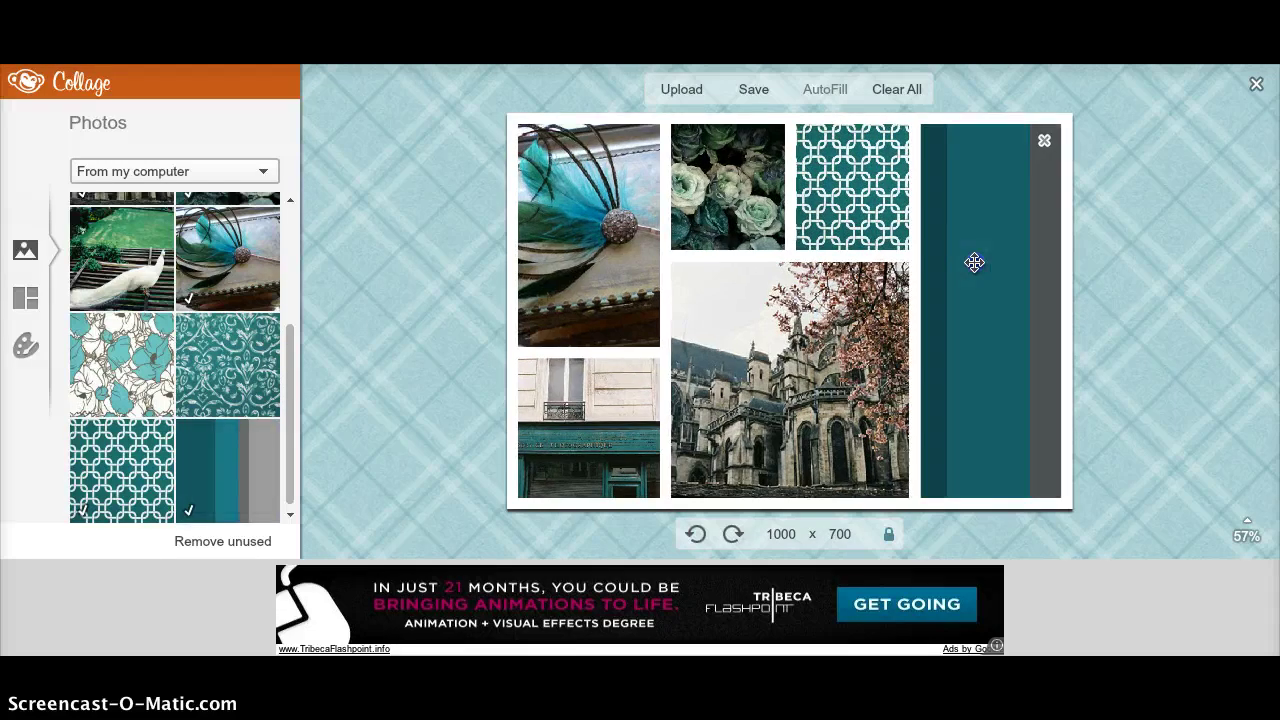
{"action": "left_click_drag", "start_coordinate": [974, 263], "coordinate": [818, 255]}
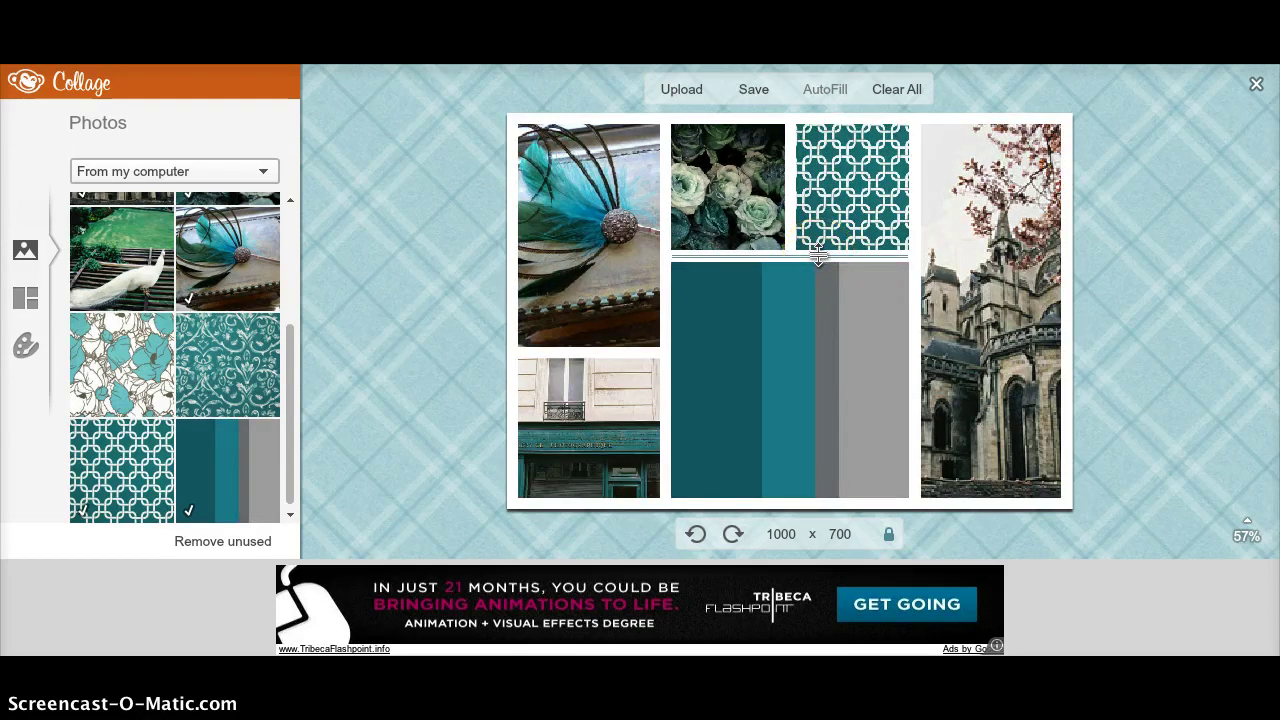
Step: Insert a new middle row above the palette with the teal scroll fabric and a second lattice fabric beside it
{"action": "left_click", "coordinate": [352, 368]}
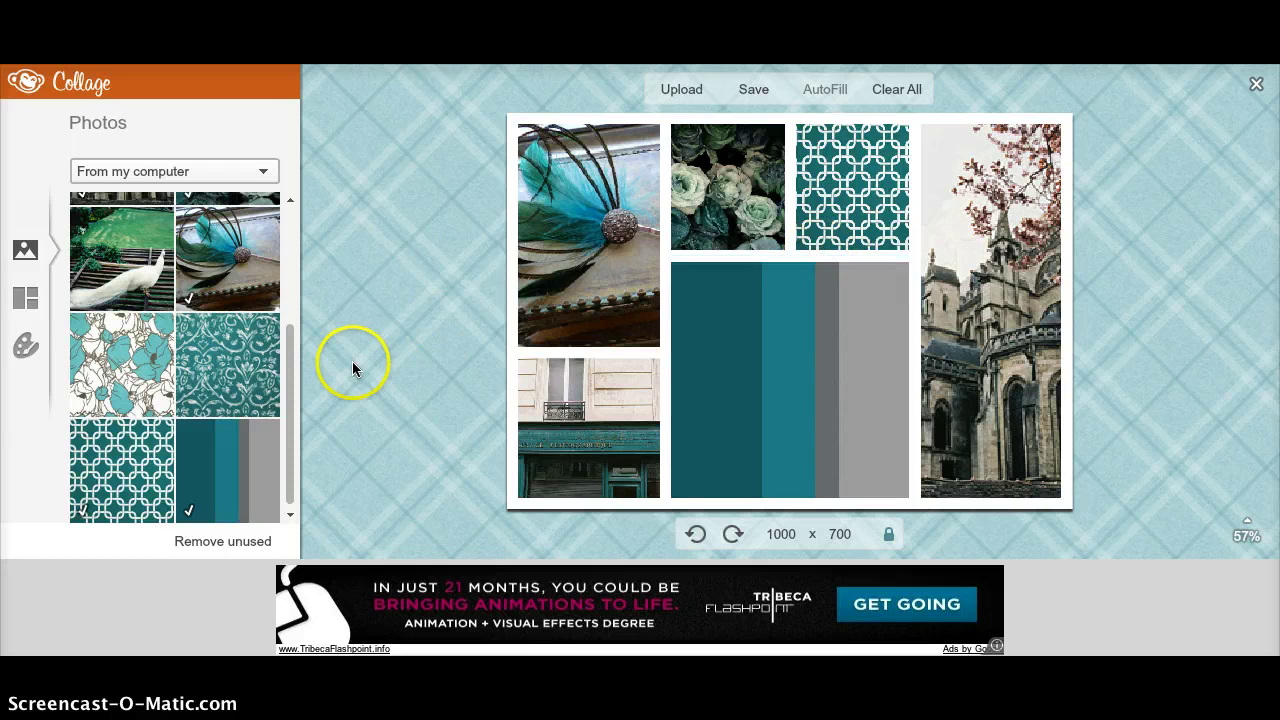
{"action": "mouse_move", "coordinate": [199, 345]}
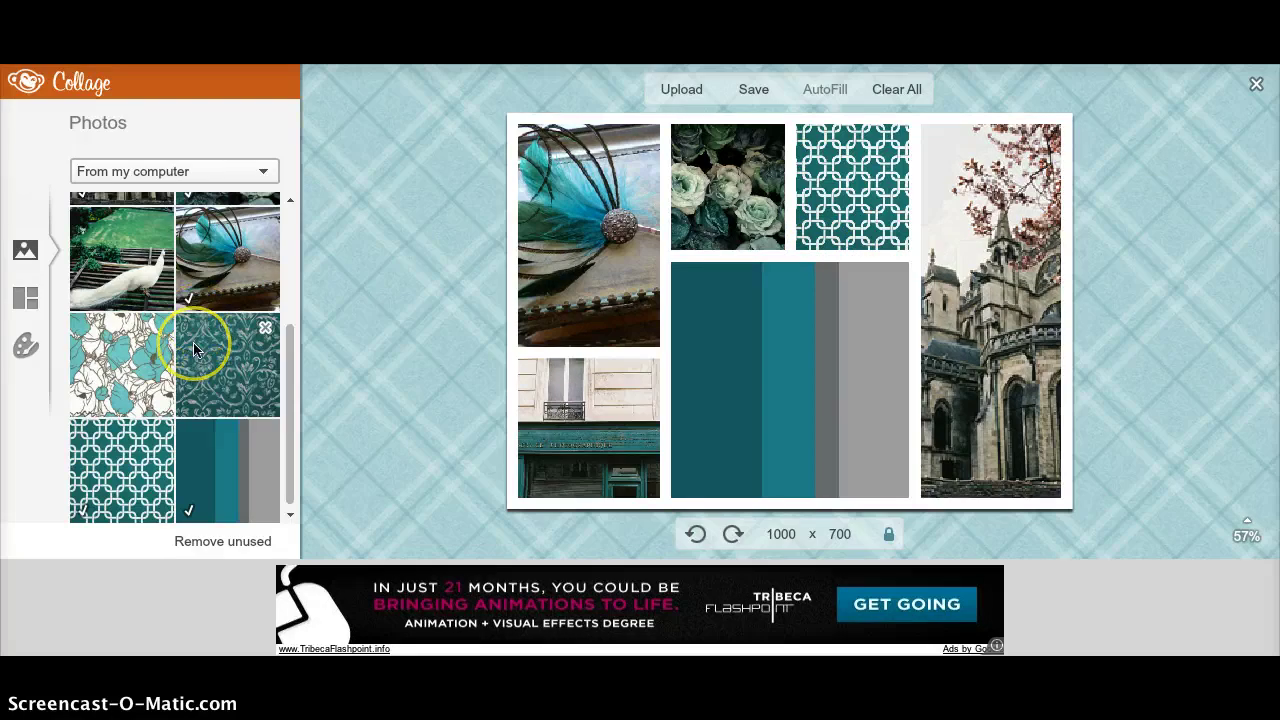
{"action": "left_click_drag", "start_coordinate": [197, 349], "coordinate": [704, 266]}
{"action": "left_click", "coordinate": [308, 338]}
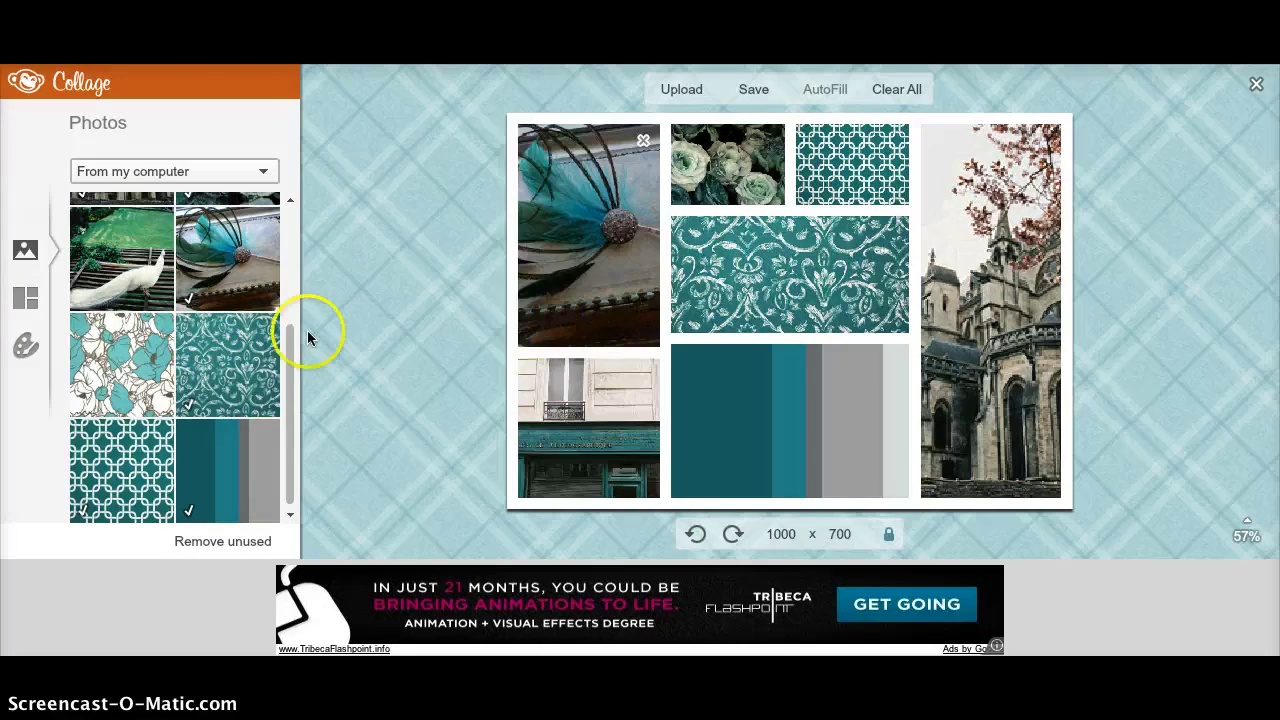
{"action": "left_click_drag", "start_coordinate": [113, 463], "coordinate": [903, 322]}
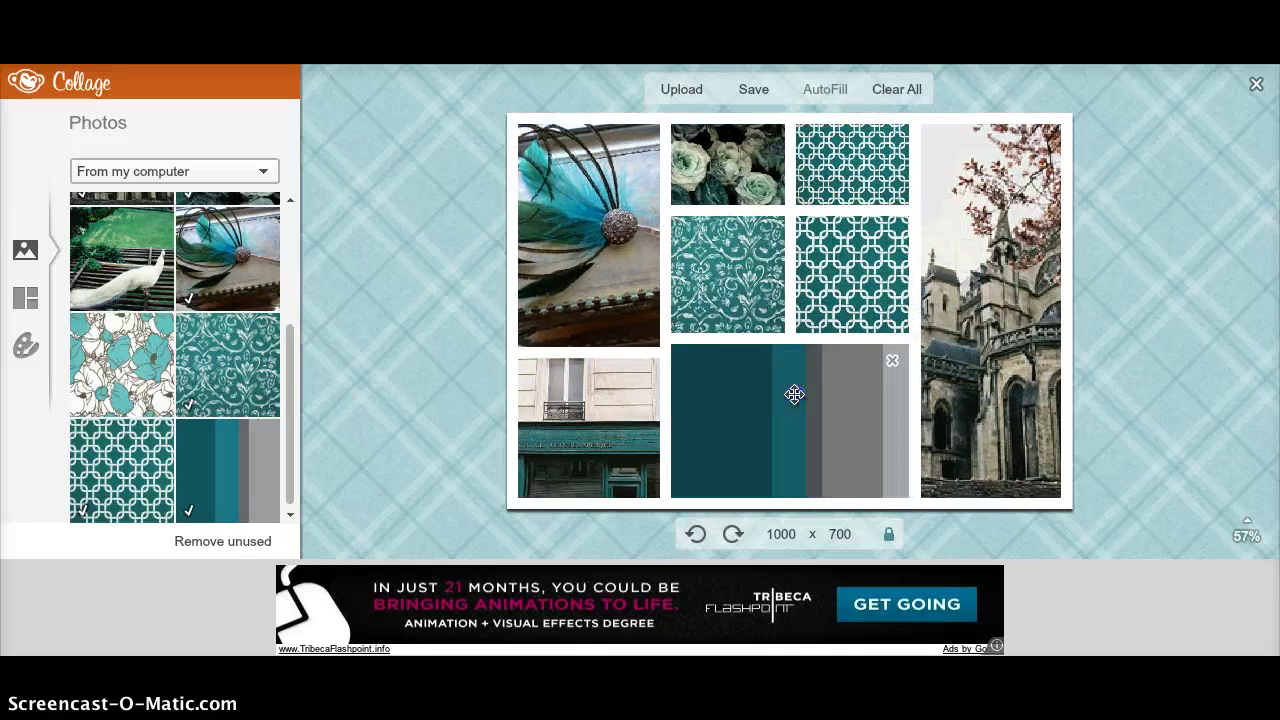
Step: Move the palette between the two middle-row fabrics and the scroll fabric into the large cell below
{"action": "left_click_drag", "start_coordinate": [860, 372], "coordinate": [788, 250]}
{"action": "left_click_drag", "start_coordinate": [709, 237], "coordinate": [723, 426]}
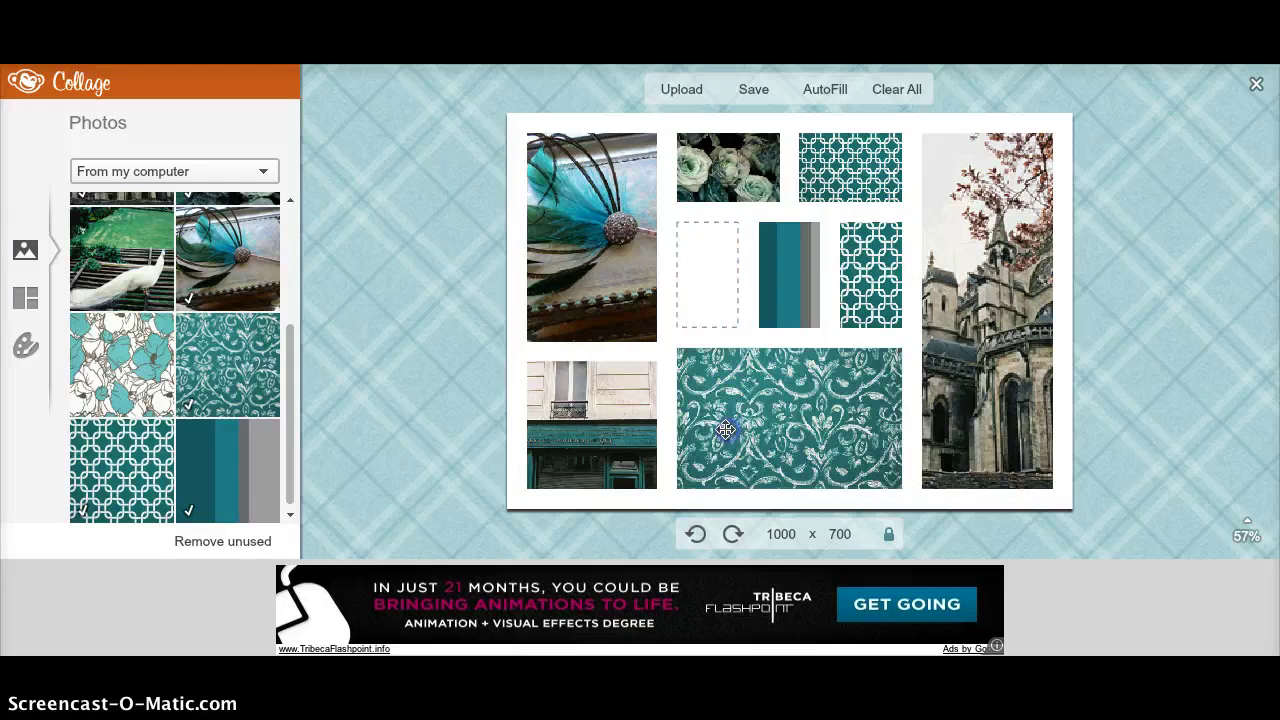
Step: Remove the empty middle-row cell, move the lattice fabric beside the scroll fabric, and remove its vacated cell so the palette spans the row
{"action": "left_click", "coordinate": [725, 235]}
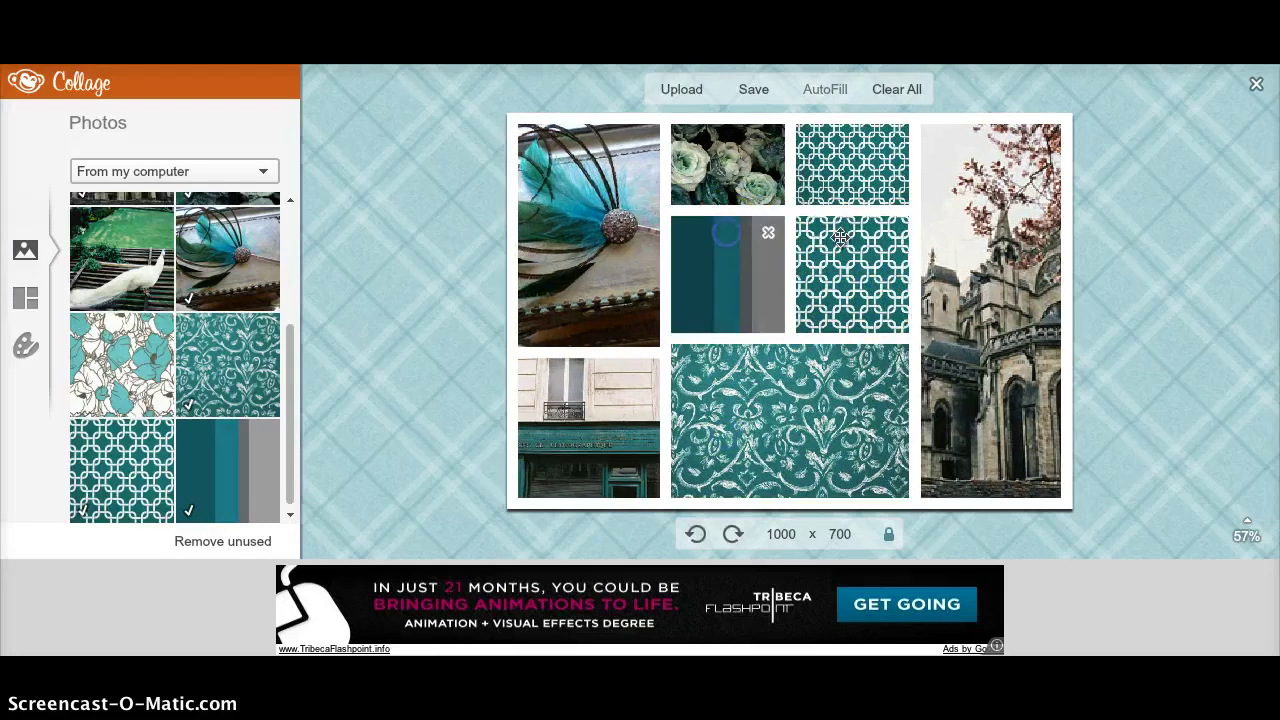
{"action": "left_click_drag", "start_coordinate": [850, 237], "coordinate": [906, 446]}
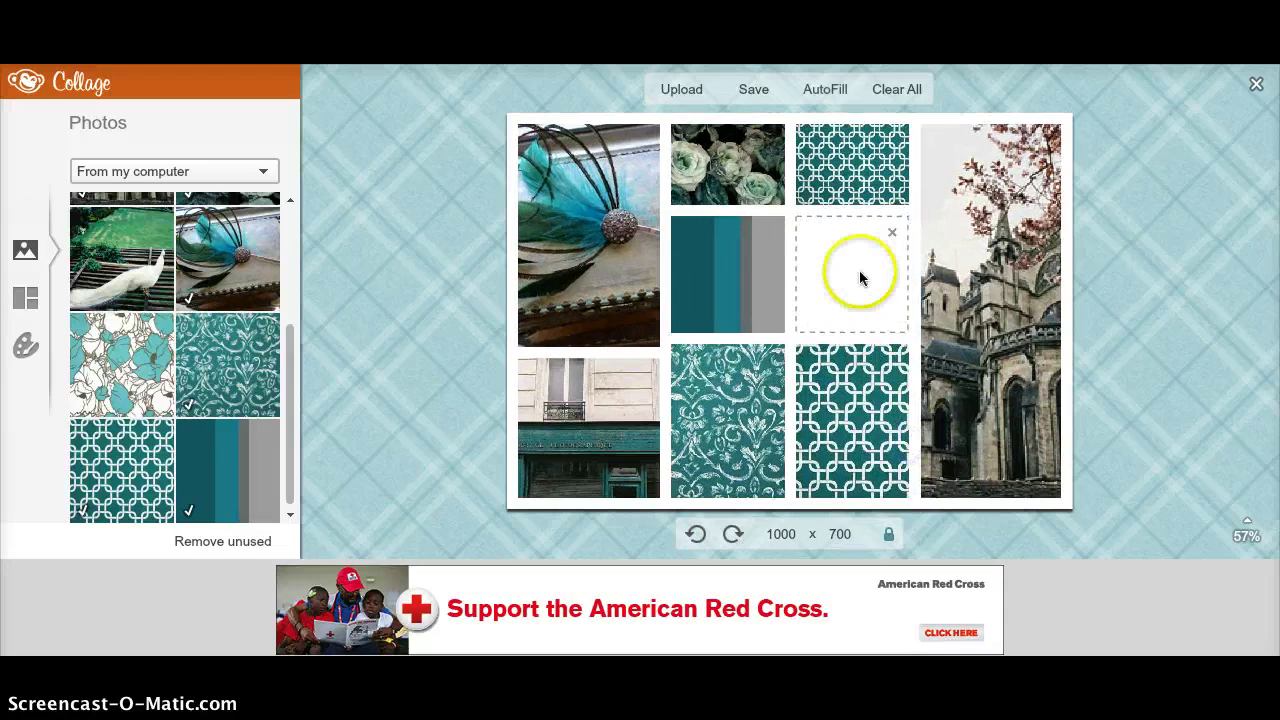
{"action": "left_click", "coordinate": [891, 230]}
{"action": "left_click", "coordinate": [1141, 250]}
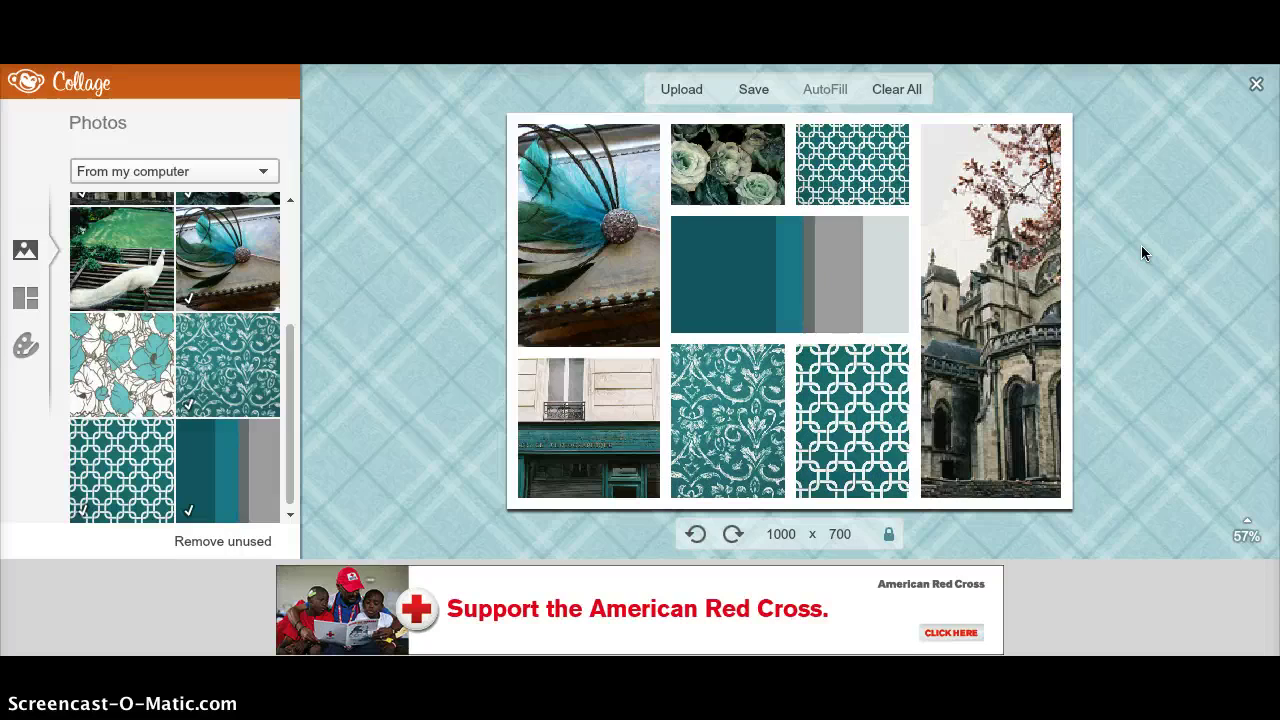
Step: Search the computer's files for "dms" and upload the dms_logo image to the collage photos
{"action": "left_click_drag", "start_coordinate": [1034, 149], "coordinate": [120, 260]}
{"action": "left_click", "coordinate": [28, 252]}
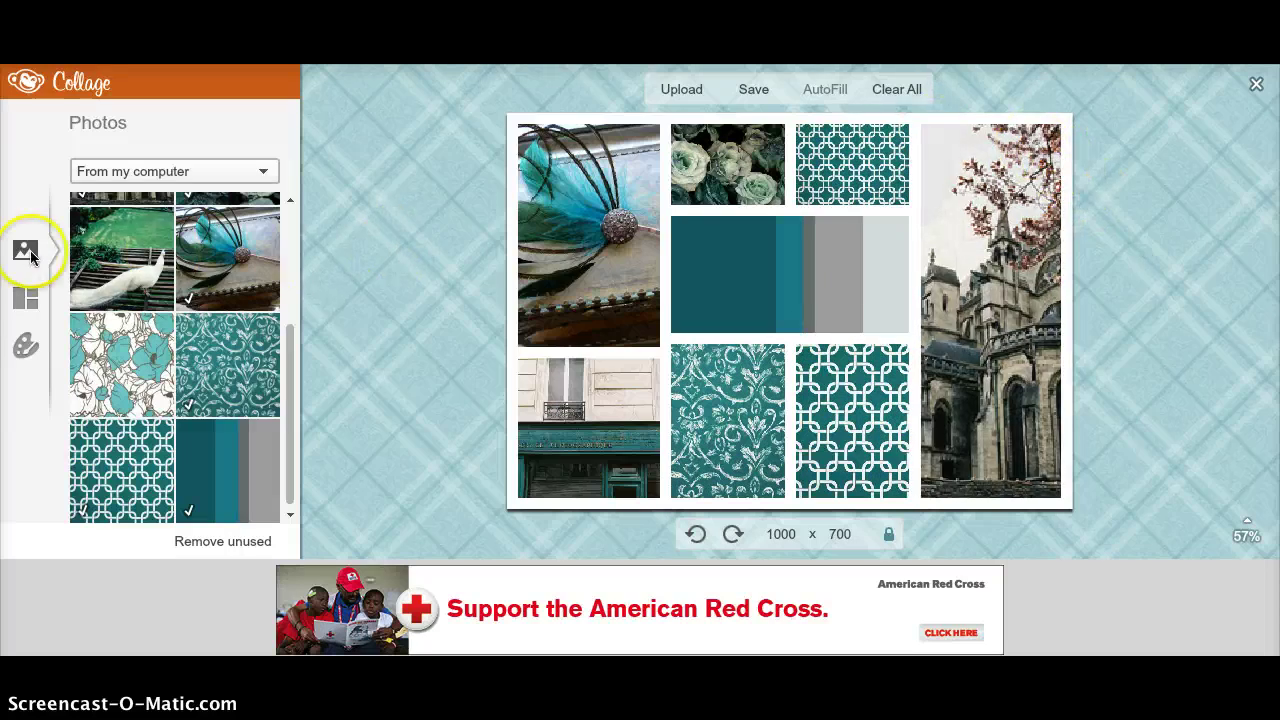
{"action": "left_click", "coordinate": [25, 290]}
{"action": "left_click", "coordinate": [25, 250]}
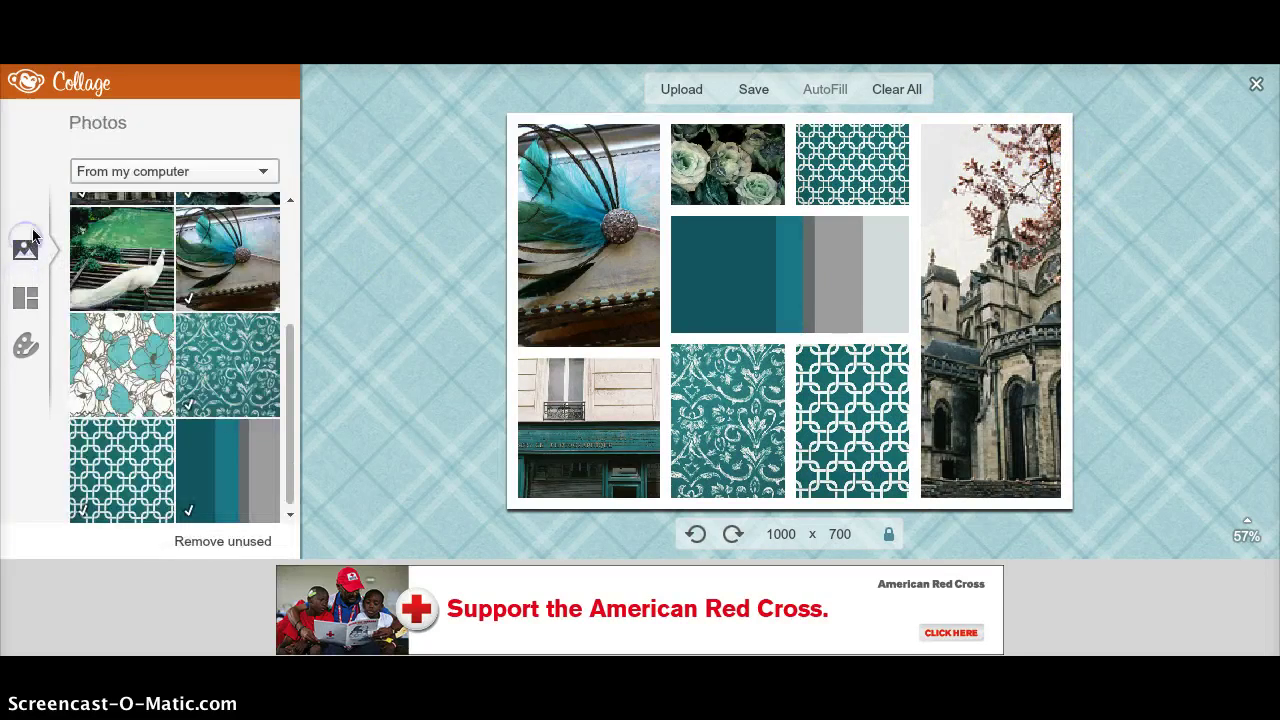
{"action": "left_click", "coordinate": [98, 172]}
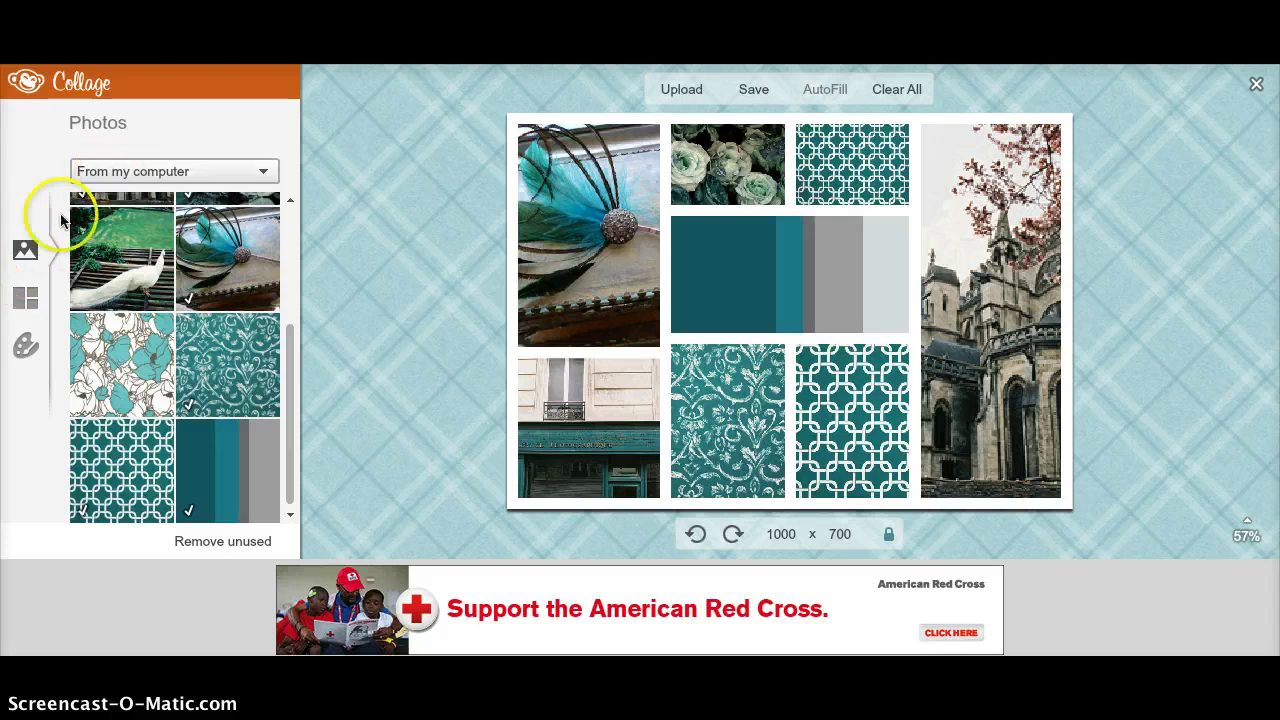
{"action": "scroll", "coordinate": [149, 256], "scroll_direction": "up", "scroll_amount": 5}
{"action": "left_click", "coordinate": [149, 262]}
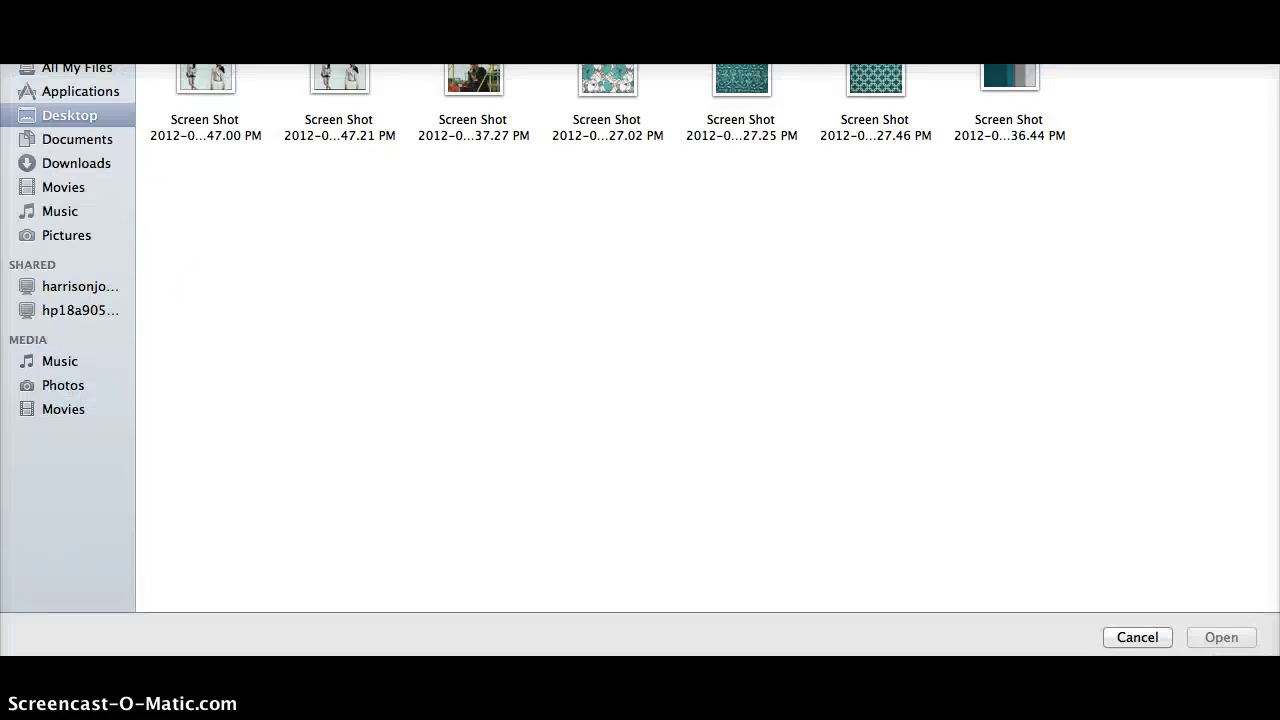
{"action": "type", "text": "dms"}
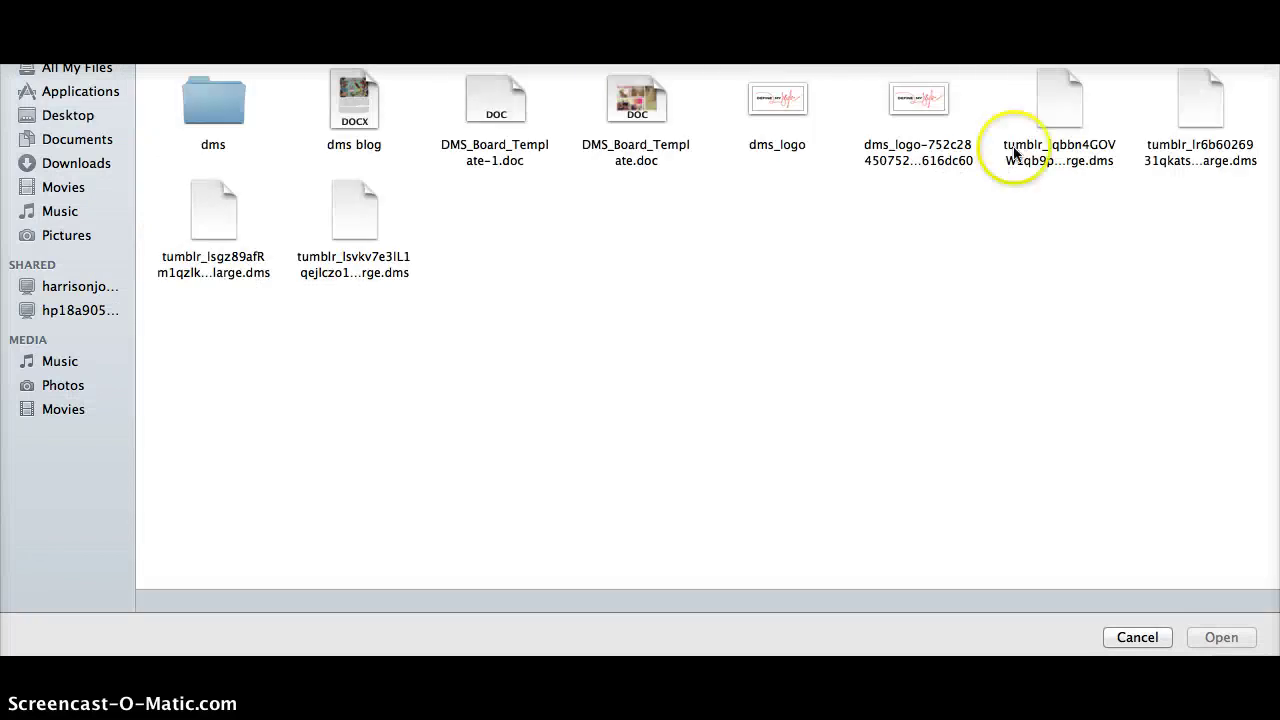
{"action": "double_click", "coordinate": [777, 100]}
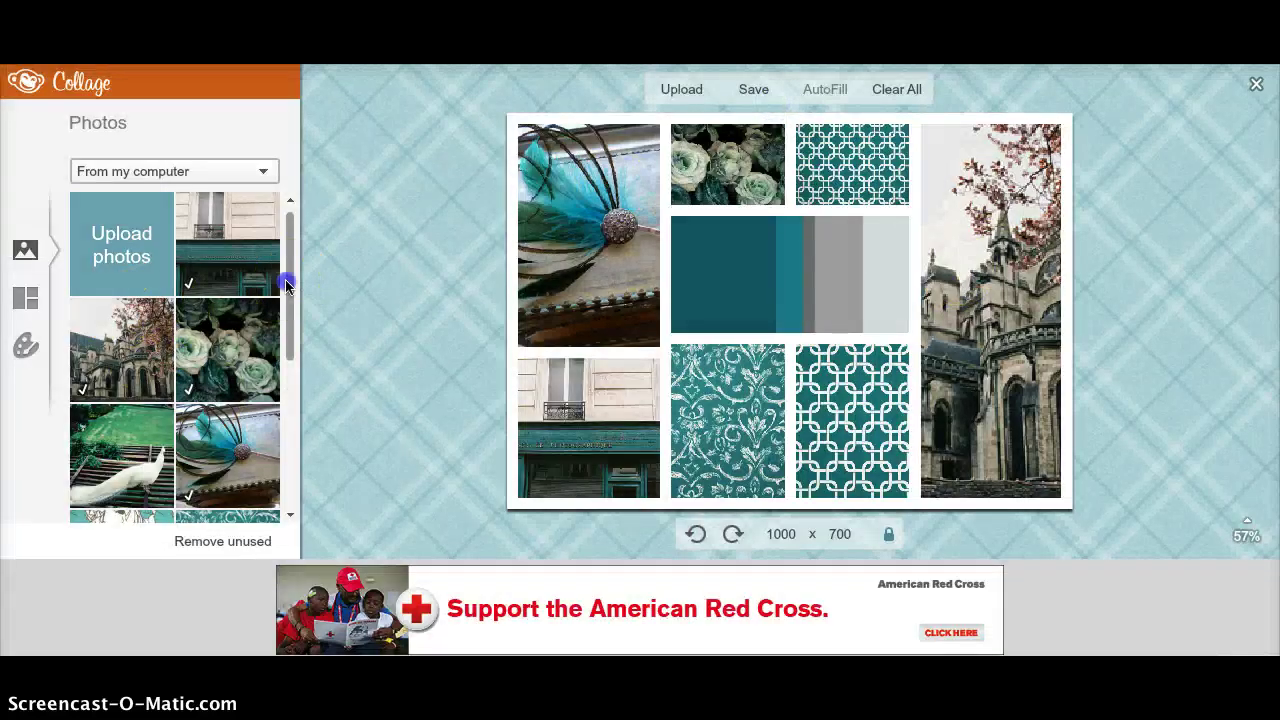
Step: Place the Define My Style logo above the cathedral photo and shorten its cell to a narrow strip that fits the whole logo
{"action": "left_click_drag", "start_coordinate": [286, 285], "coordinate": [286, 463]}
{"action": "left_click_drag", "start_coordinate": [121, 470], "coordinate": [1000, 124]}
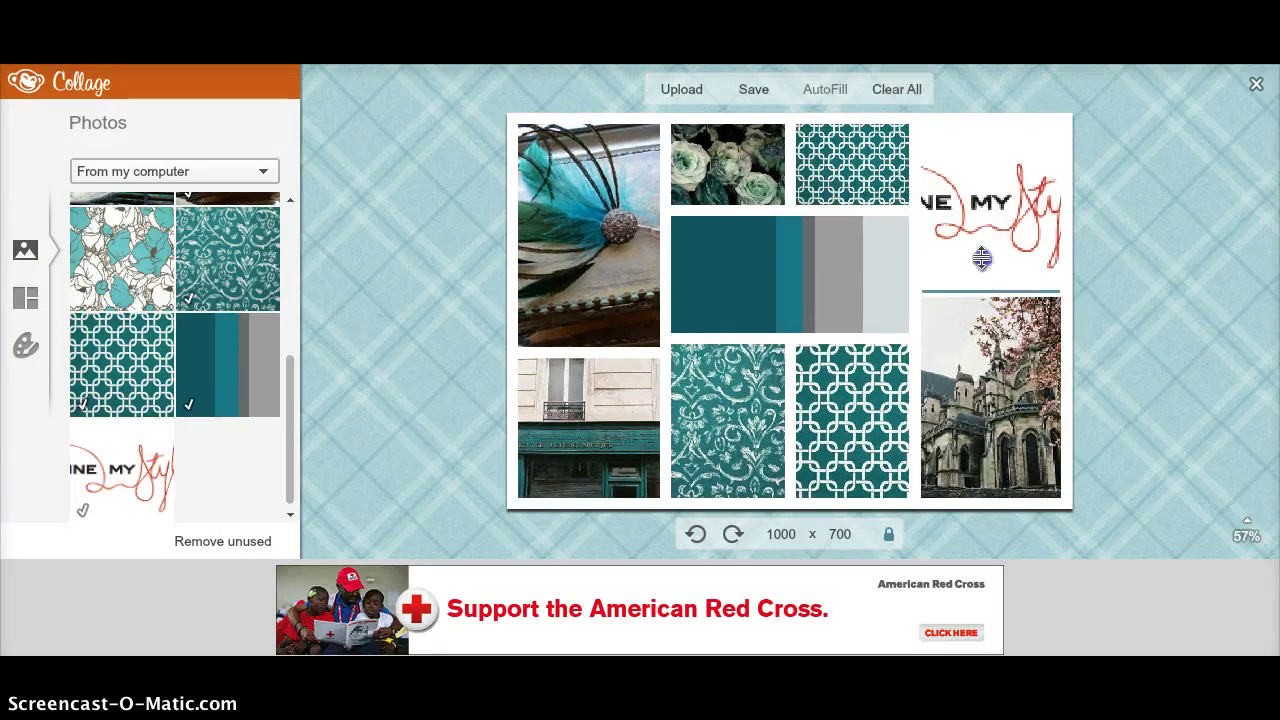
{"action": "left_click_drag", "start_coordinate": [982, 259], "coordinate": [985, 173]}
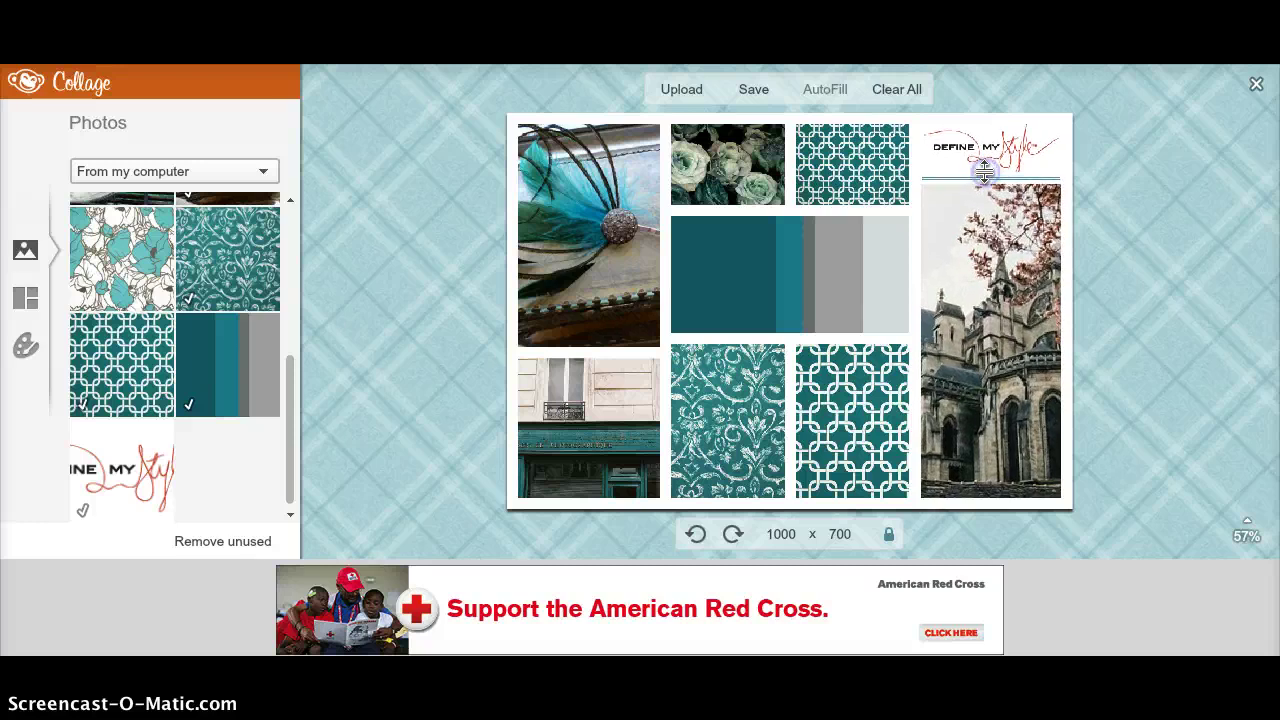
Step: Try a pale blue (e2f9ff) collage background and reset the color to white
{"action": "left_click", "coordinate": [25, 345]}
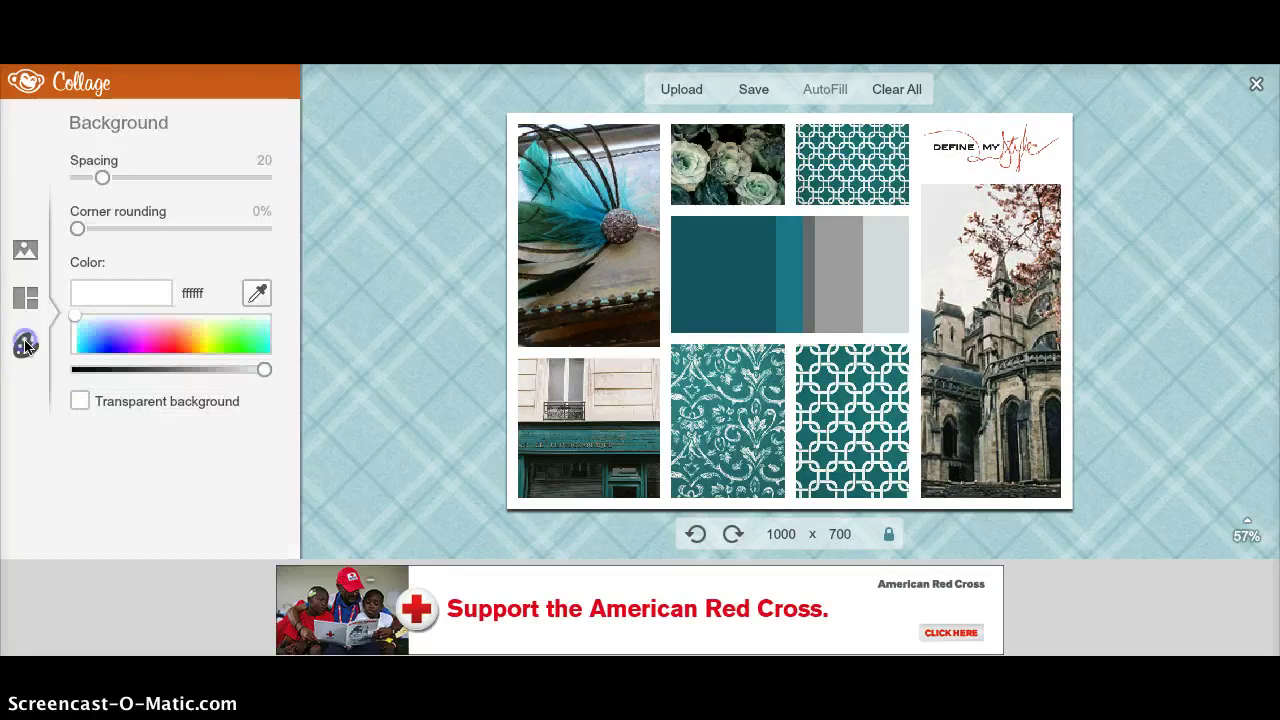
{"action": "left_click_drag", "start_coordinate": [117, 354], "coordinate": [184, 326]}
{"action": "left_click_drag", "start_coordinate": [88, 314], "coordinate": [83, 317]}
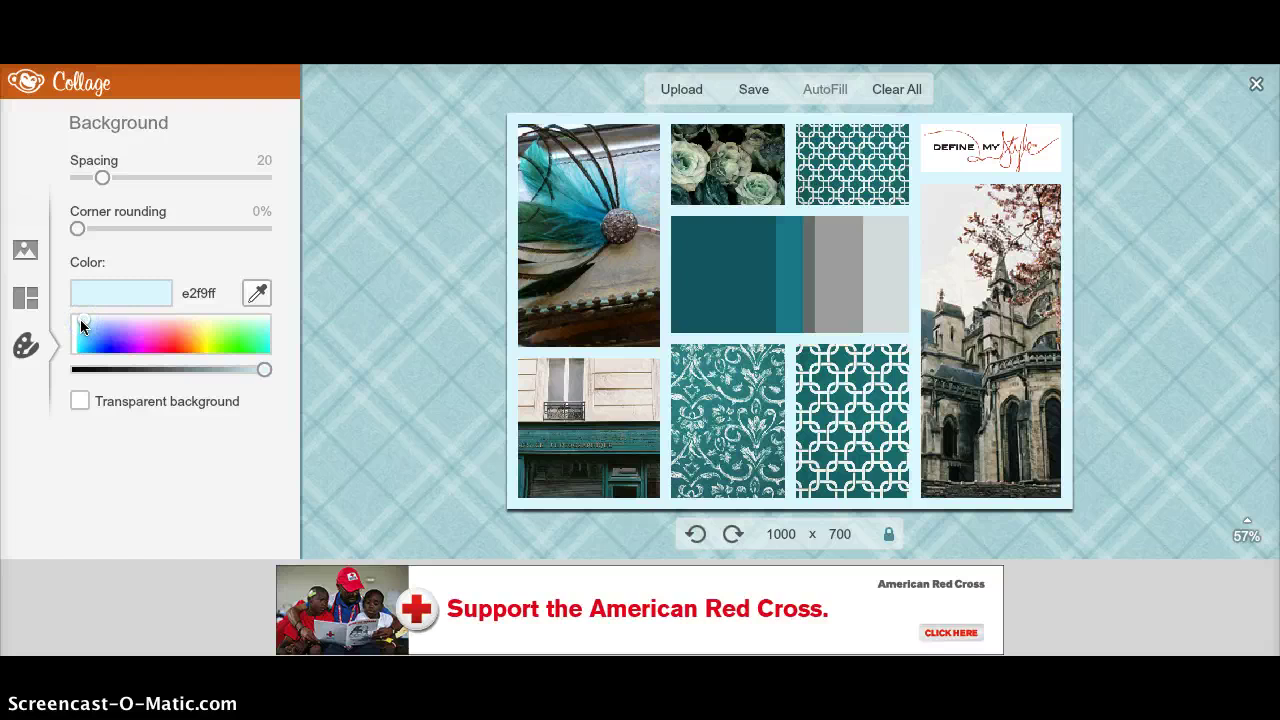
{"action": "left_click_drag", "start_coordinate": [73, 314], "coordinate": [72, 314]}
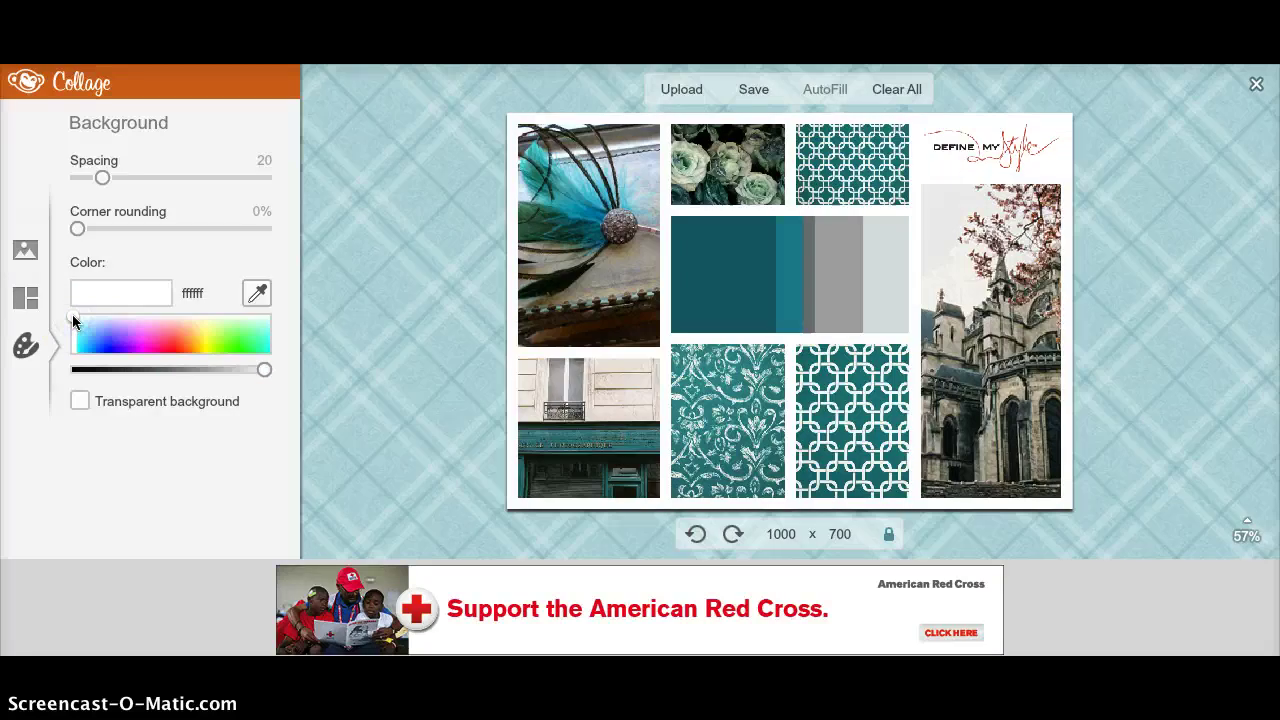
{"action": "left_click", "coordinate": [79, 401]}
Step: Replace the lattice fabric beside the scroll fabric with the teal and white floral fabric
{"action": "mouse_move", "coordinate": [834, 371]}
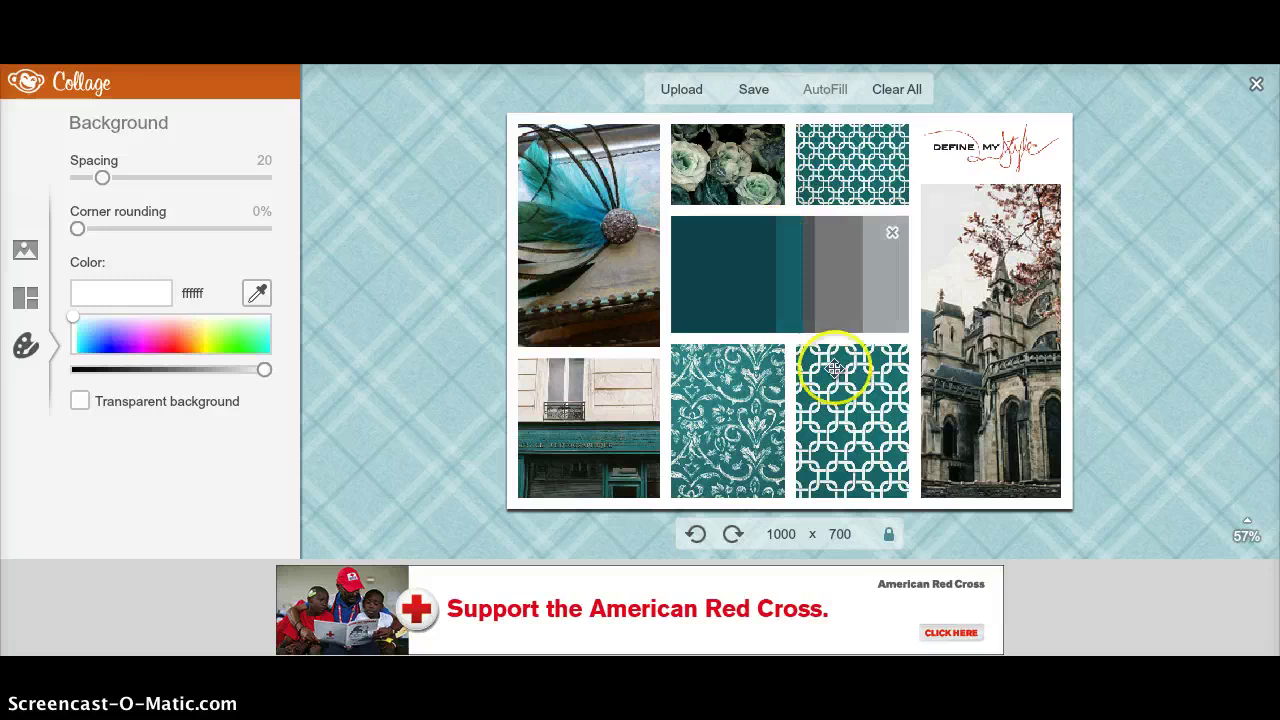
{"action": "left_click", "coordinate": [893, 361]}
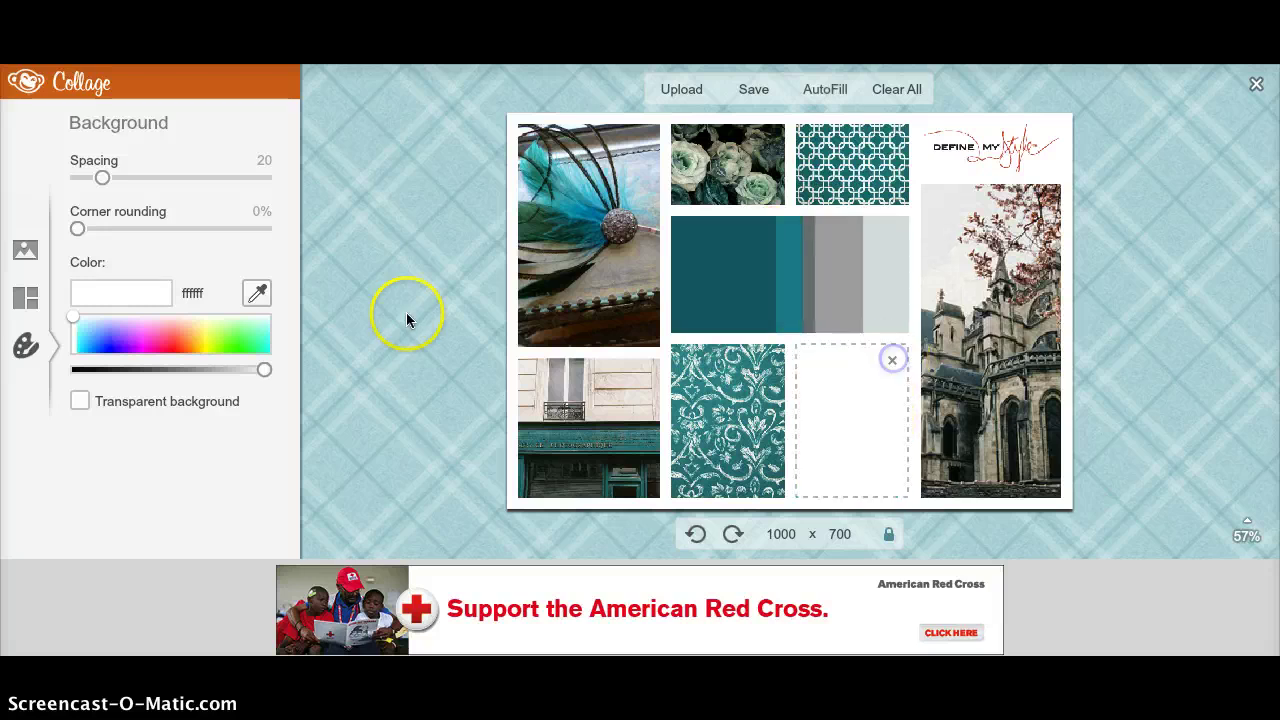
{"action": "left_click", "coordinate": [25, 248]}
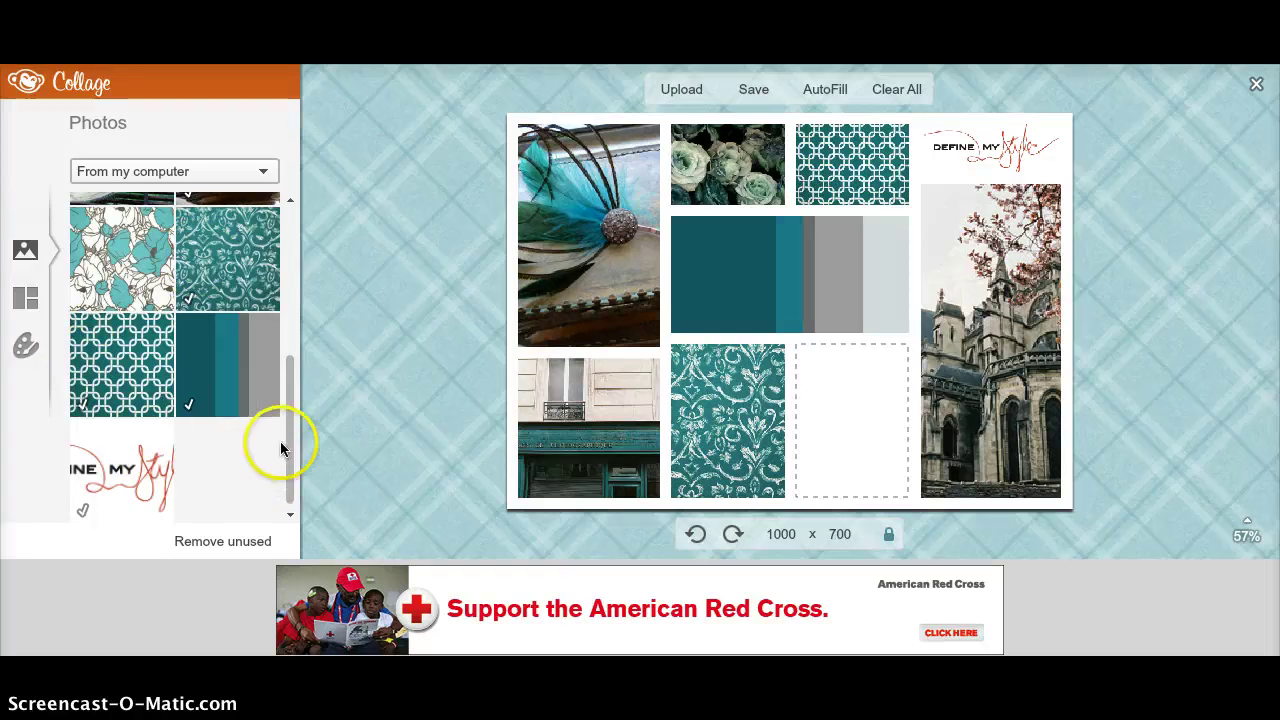
{"action": "left_click_drag", "start_coordinate": [294, 440], "coordinate": [281, 505]}
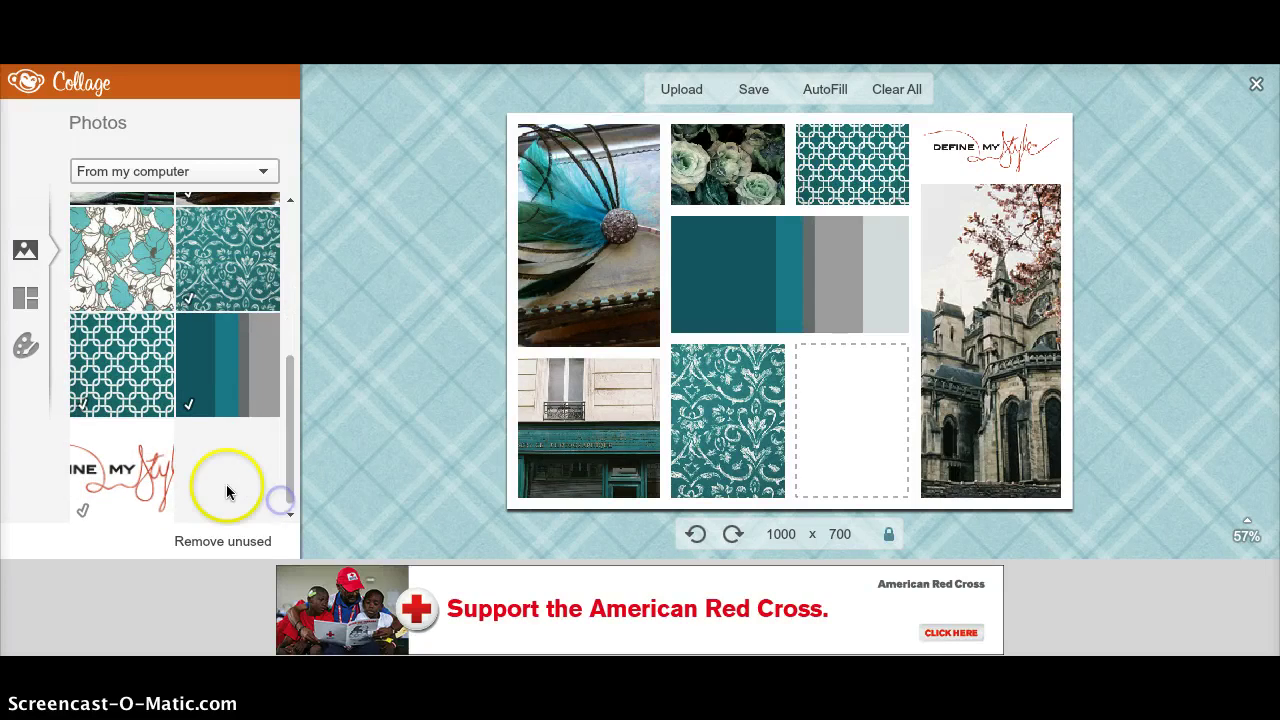
{"action": "left_click_drag", "start_coordinate": [290, 454], "coordinate": [297, 409]}
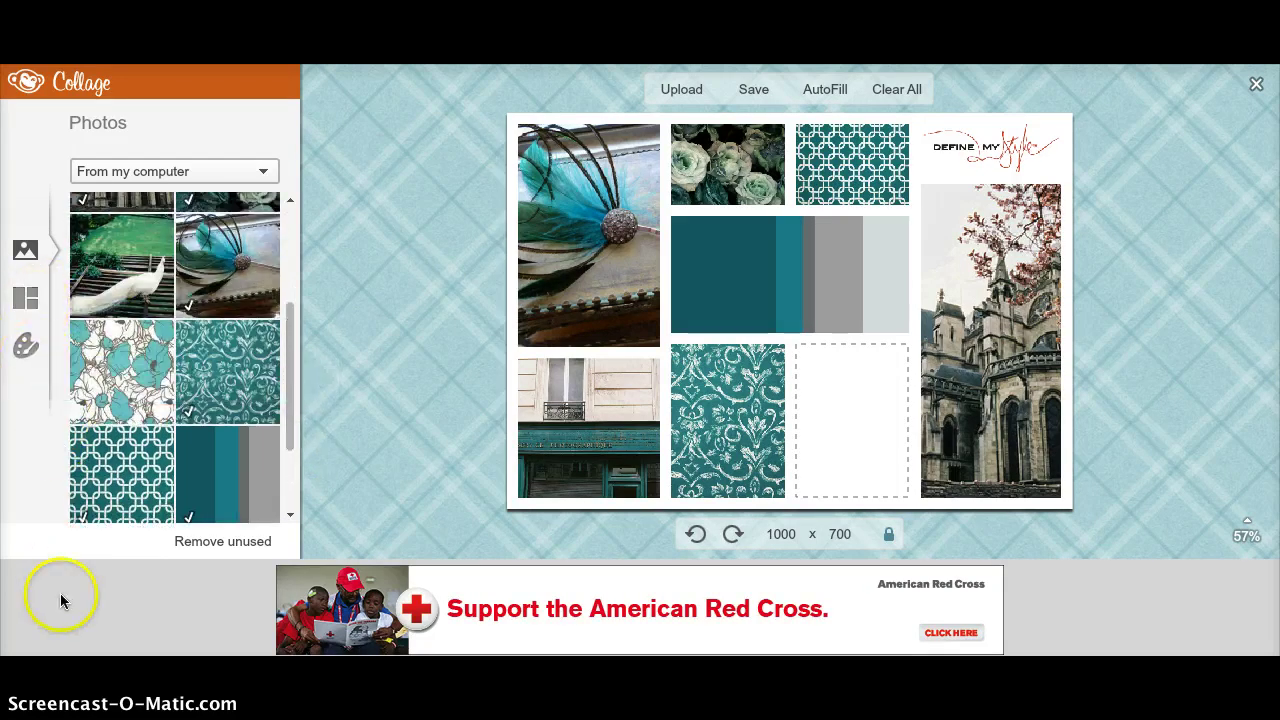
{"action": "left_click", "coordinate": [251, 452]}
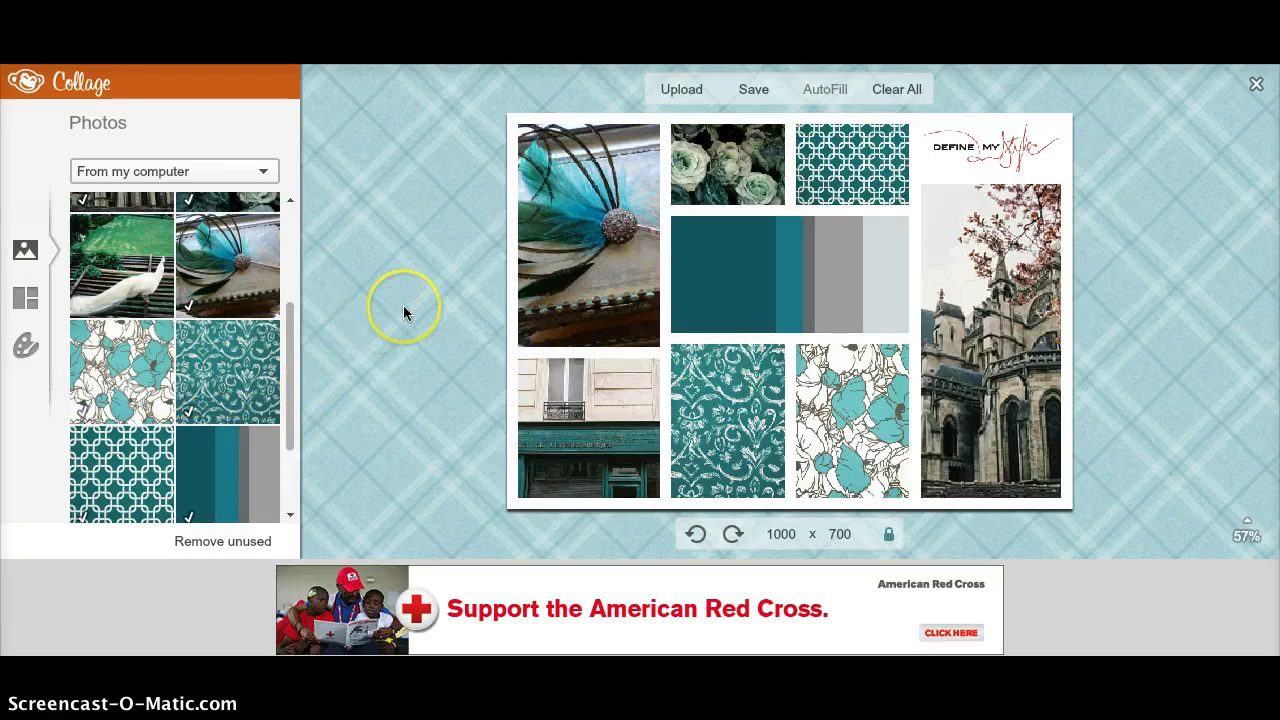
Step: Adjust how the feather photo and the cathedral photo are positioned within their cells
{"action": "left_click_drag", "start_coordinate": [571, 214], "coordinate": [659, 208]}
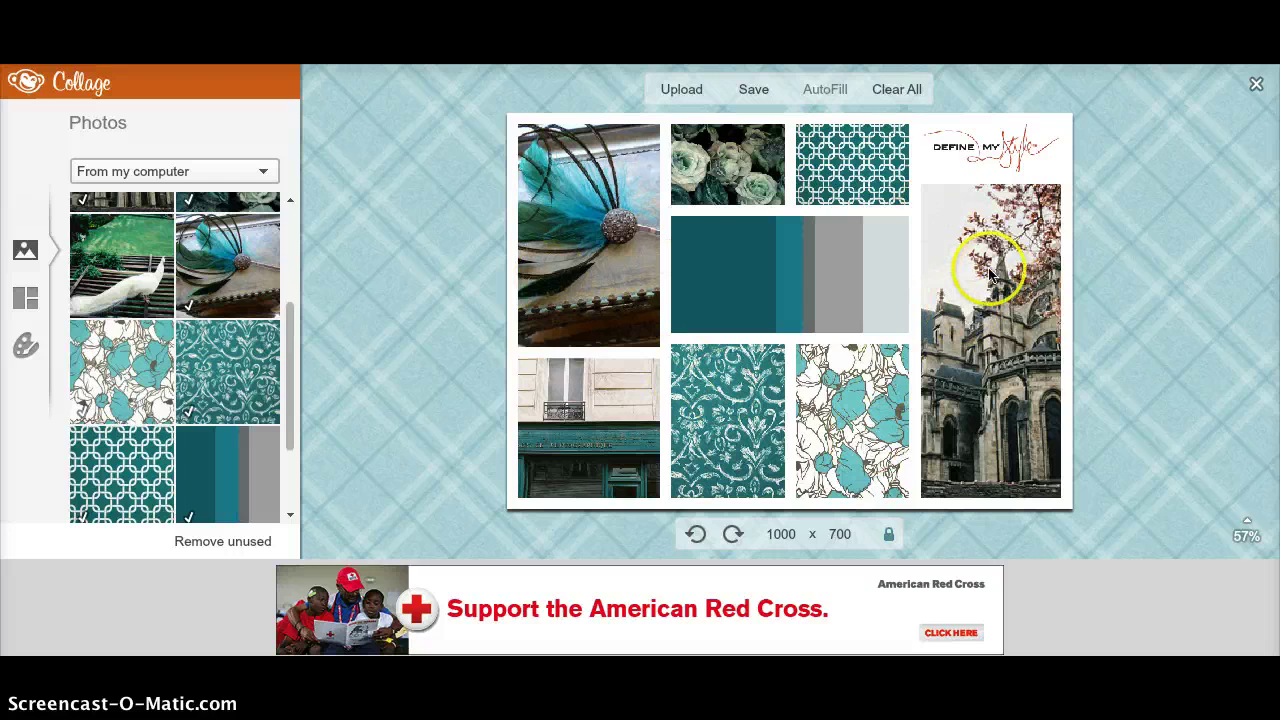
{"action": "left_click_drag", "start_coordinate": [597, 230], "coordinate": [610, 232]}
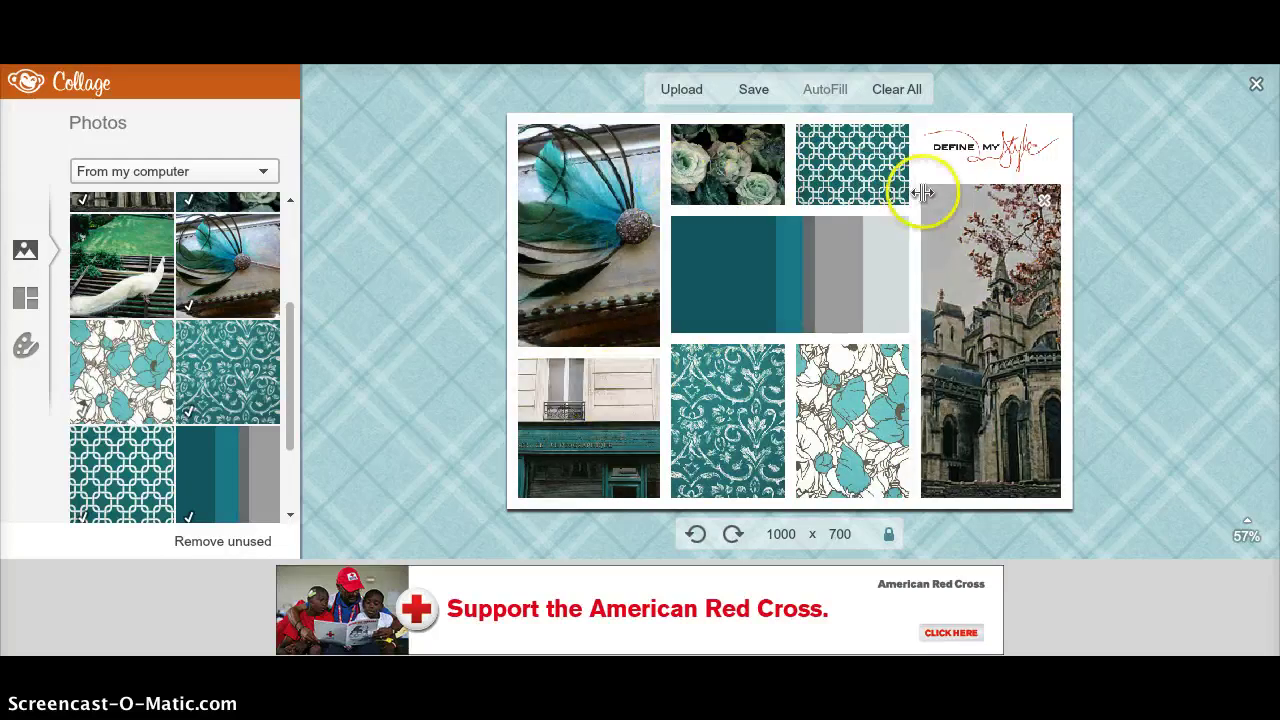
{"action": "left_click", "coordinate": [1014, 364]}
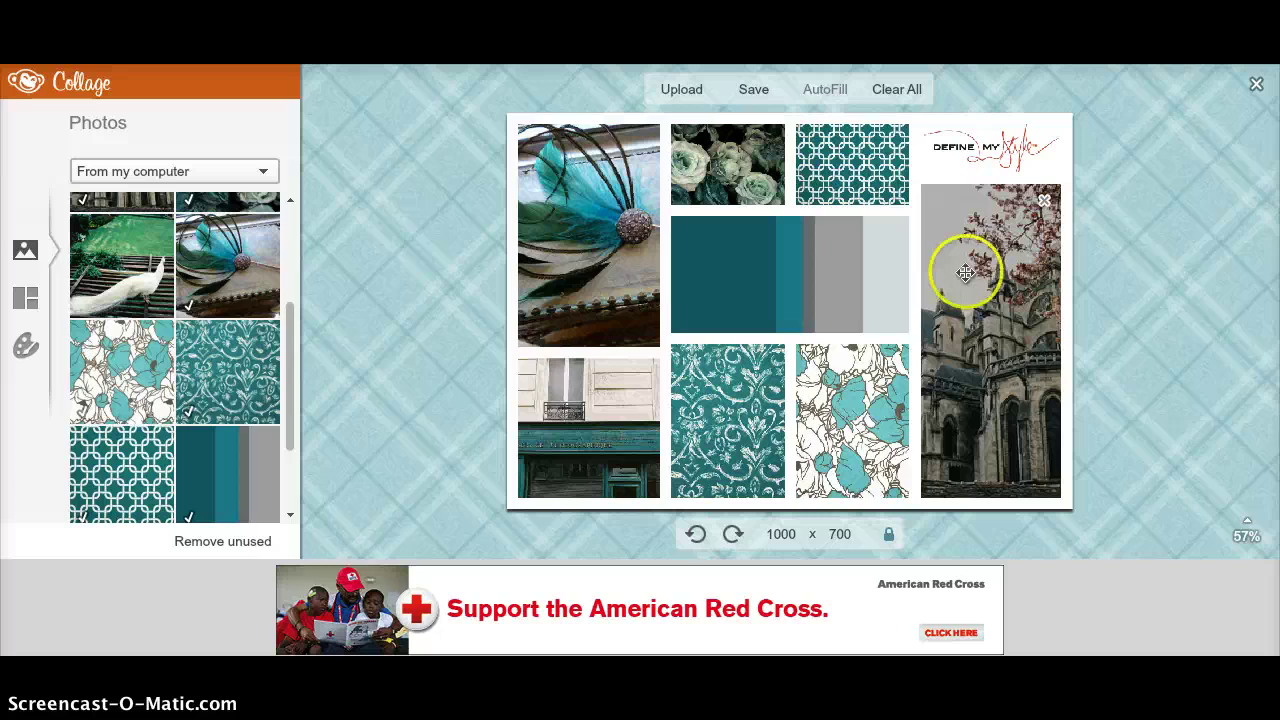
Step: Save the finished collage to the Desktop as teal.jpg
{"action": "left_click", "coordinate": [758, 90]}
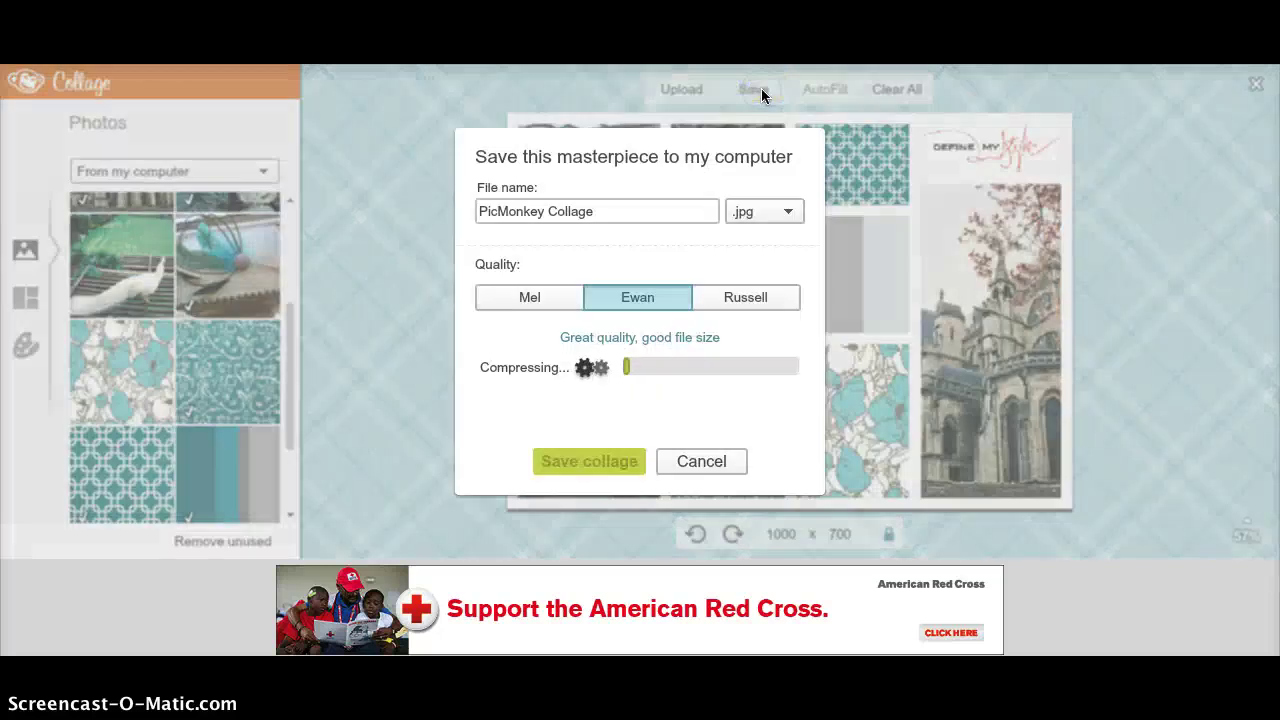
{"action": "left_click", "coordinate": [615, 207]}
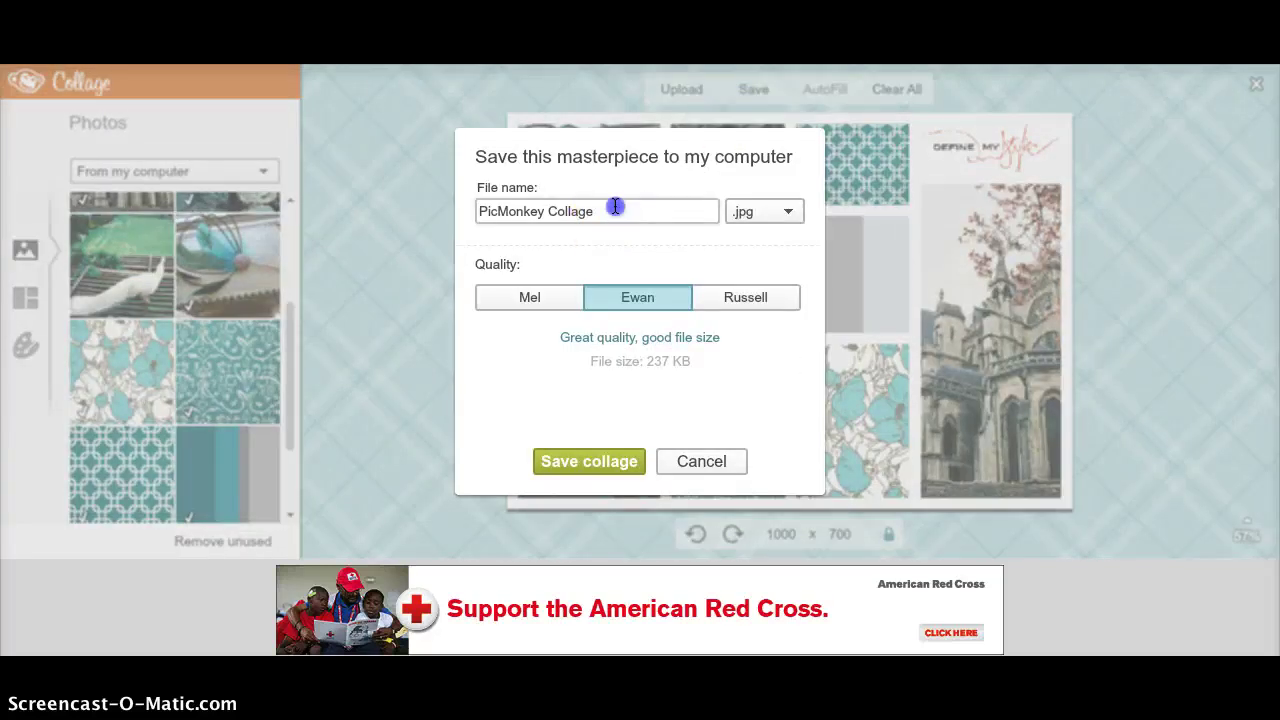
{"action": "left_click_drag", "start_coordinate": [615, 207], "coordinate": [457, 190]}
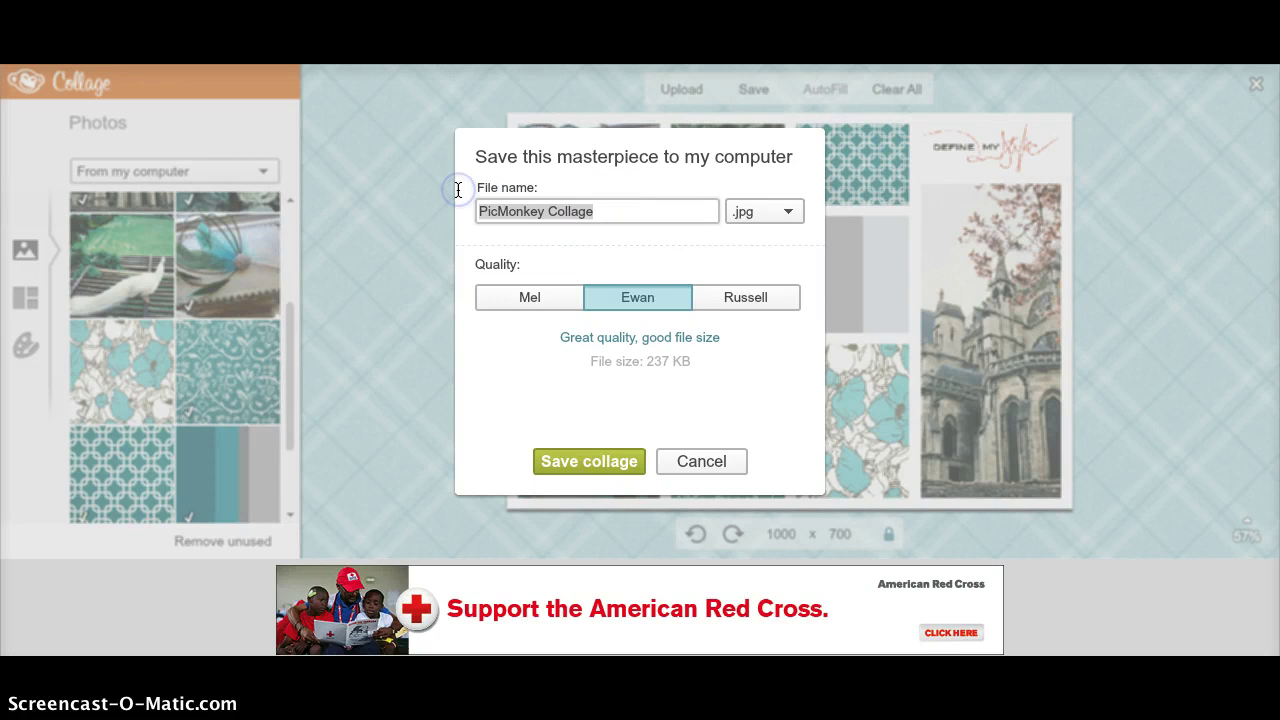
{"action": "type", "text": "teal"}
{"action": "left_click", "coordinate": [585, 461]}
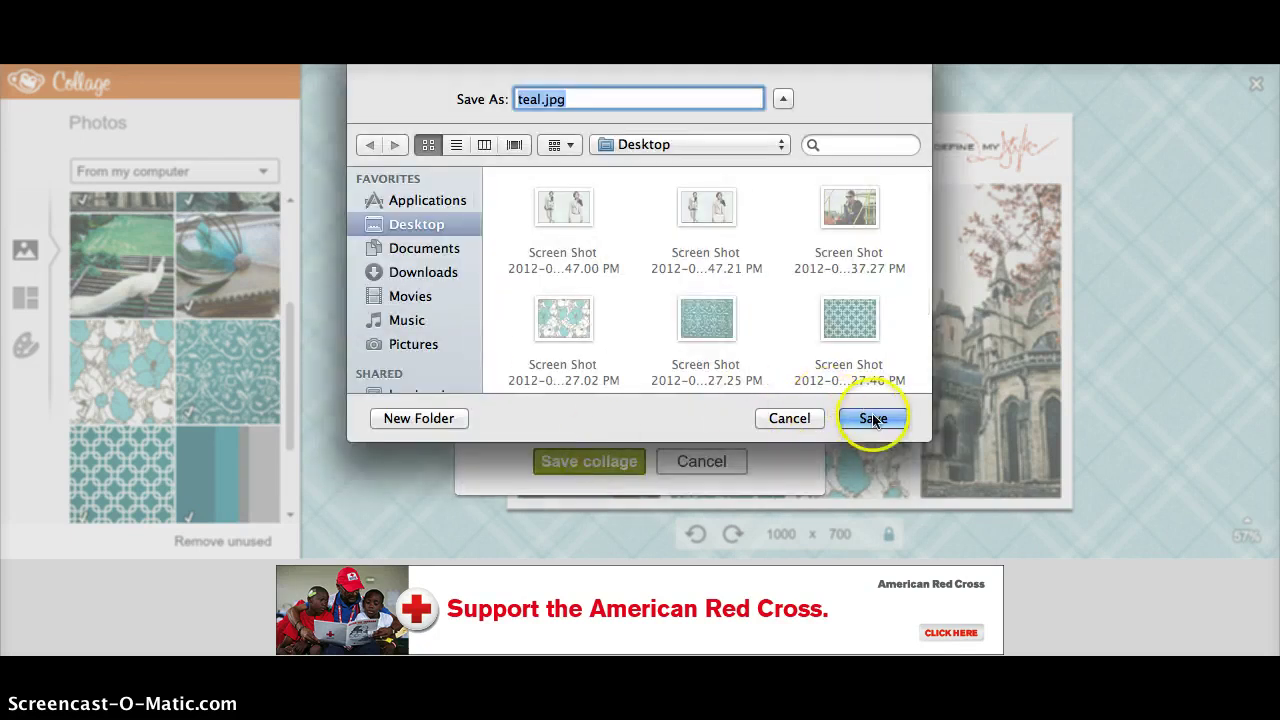
{"action": "left_click", "coordinate": [872, 416]}
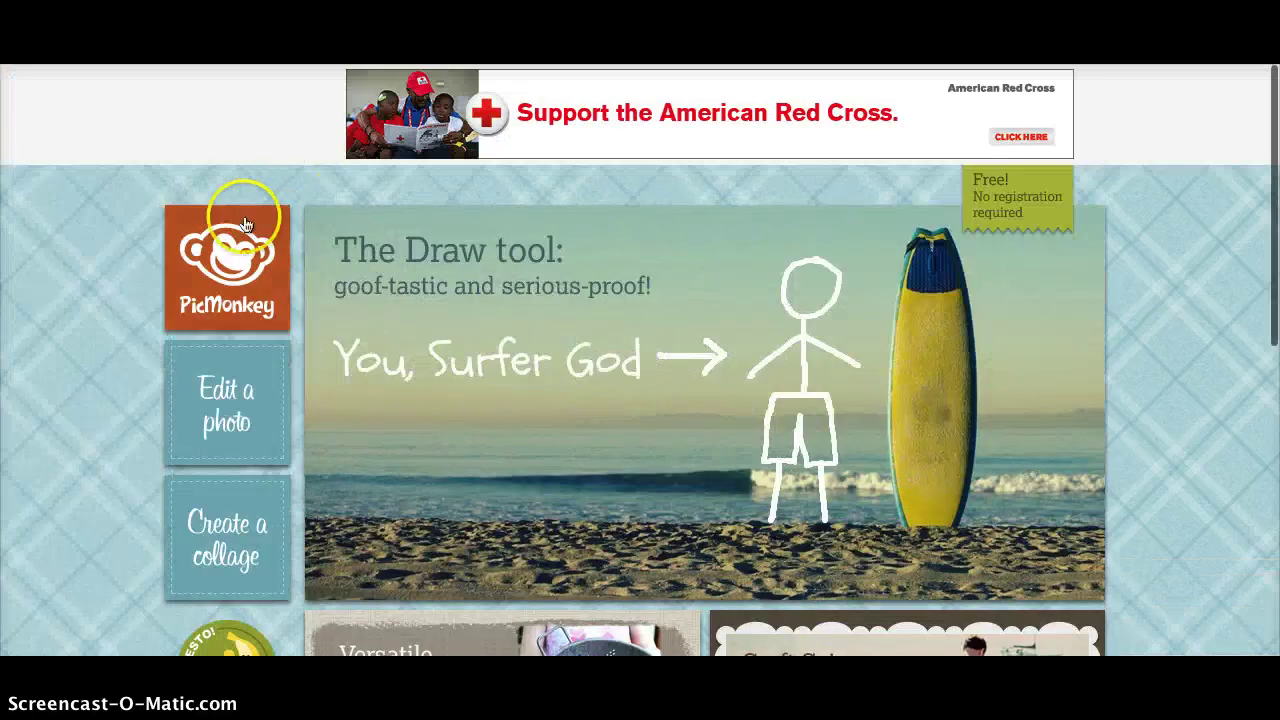
Step: Open teal.jpg from the Desktop in the PicMonkey photo editor
{"action": "left_click", "coordinate": [250, 440]}
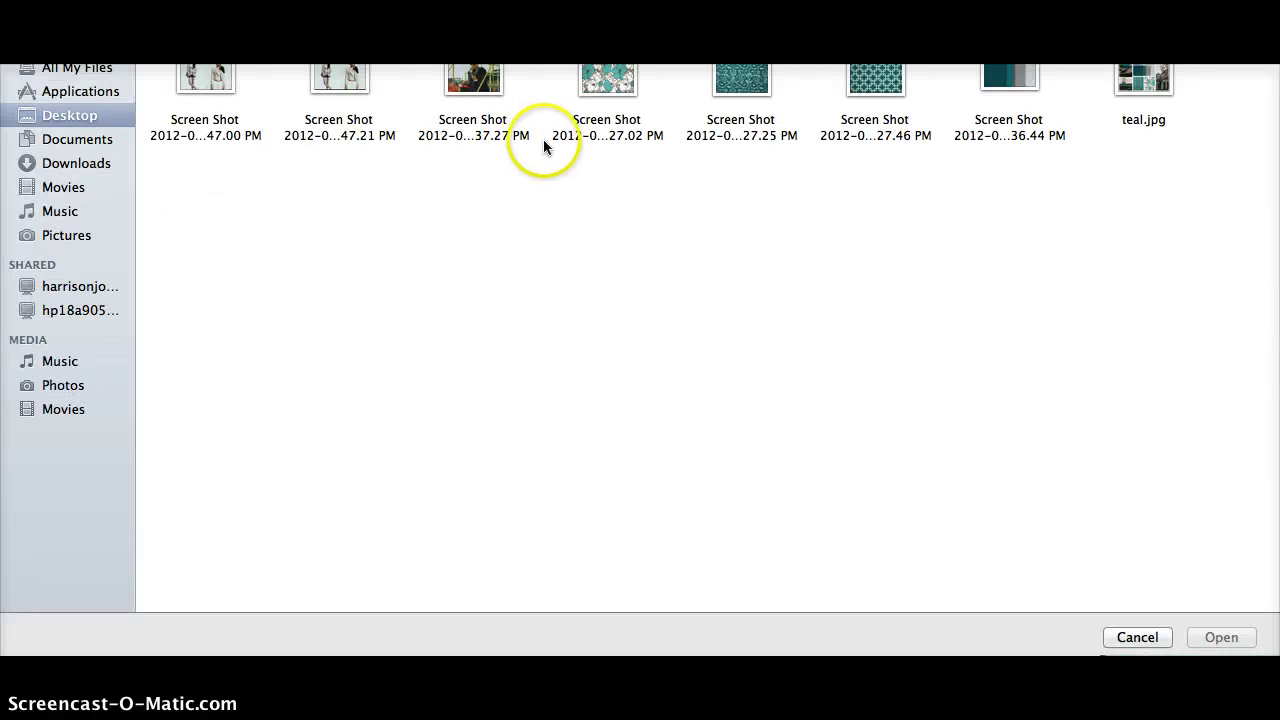
{"action": "double_click", "coordinate": [1142, 89]}
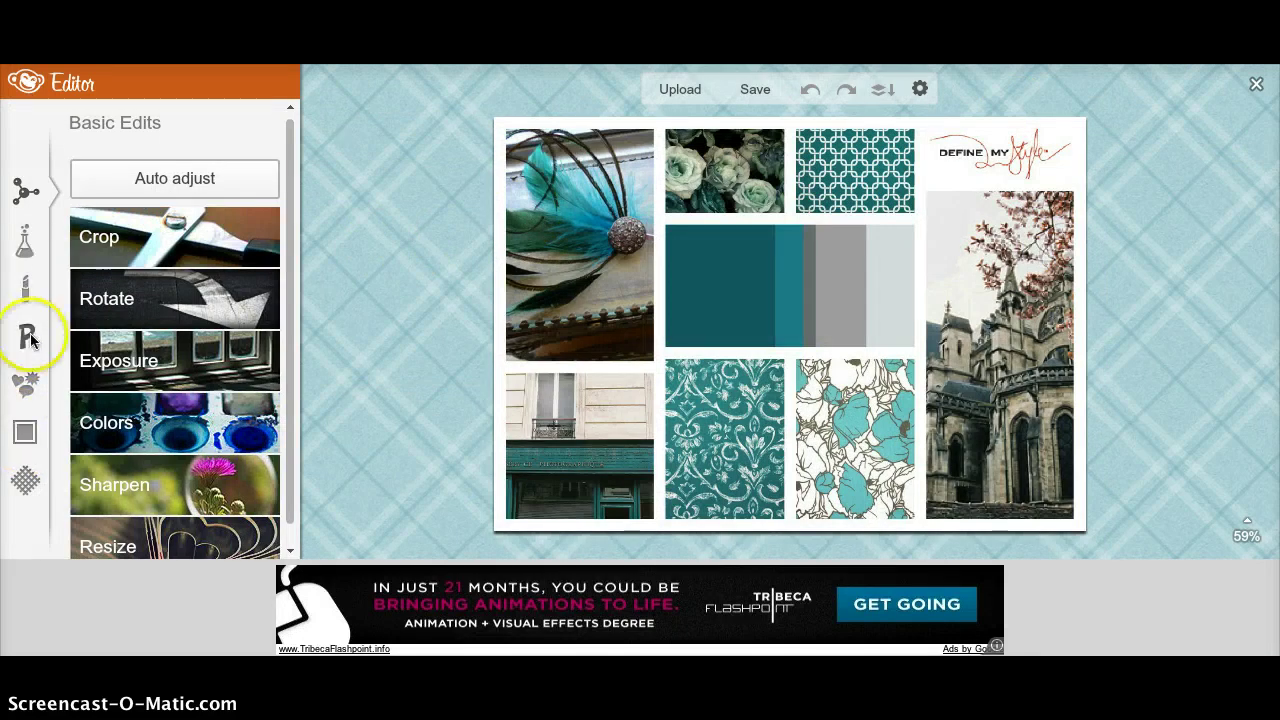
Step: Add the text "weheartit.com" in Didact Gothic, shrink it to size 51, and place it over the lower part of the palette
{"action": "left_click", "coordinate": [28, 338]}
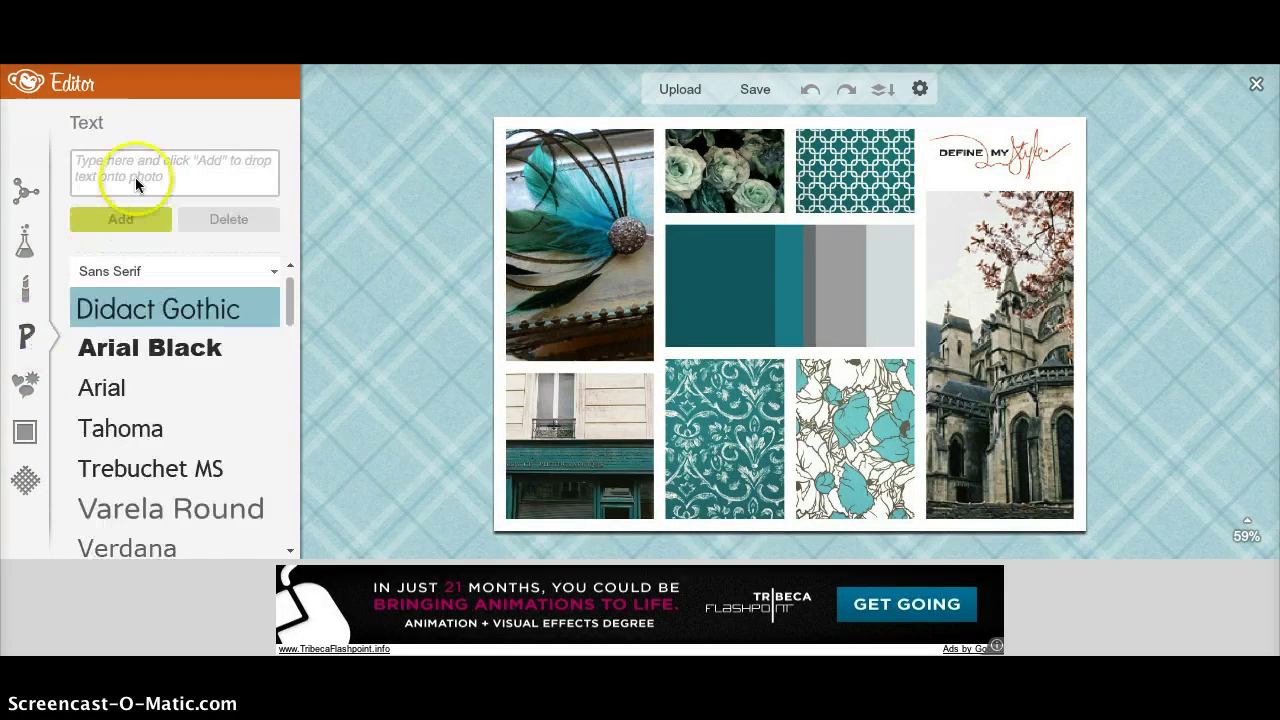
{"action": "left_click", "coordinate": [137, 181]}
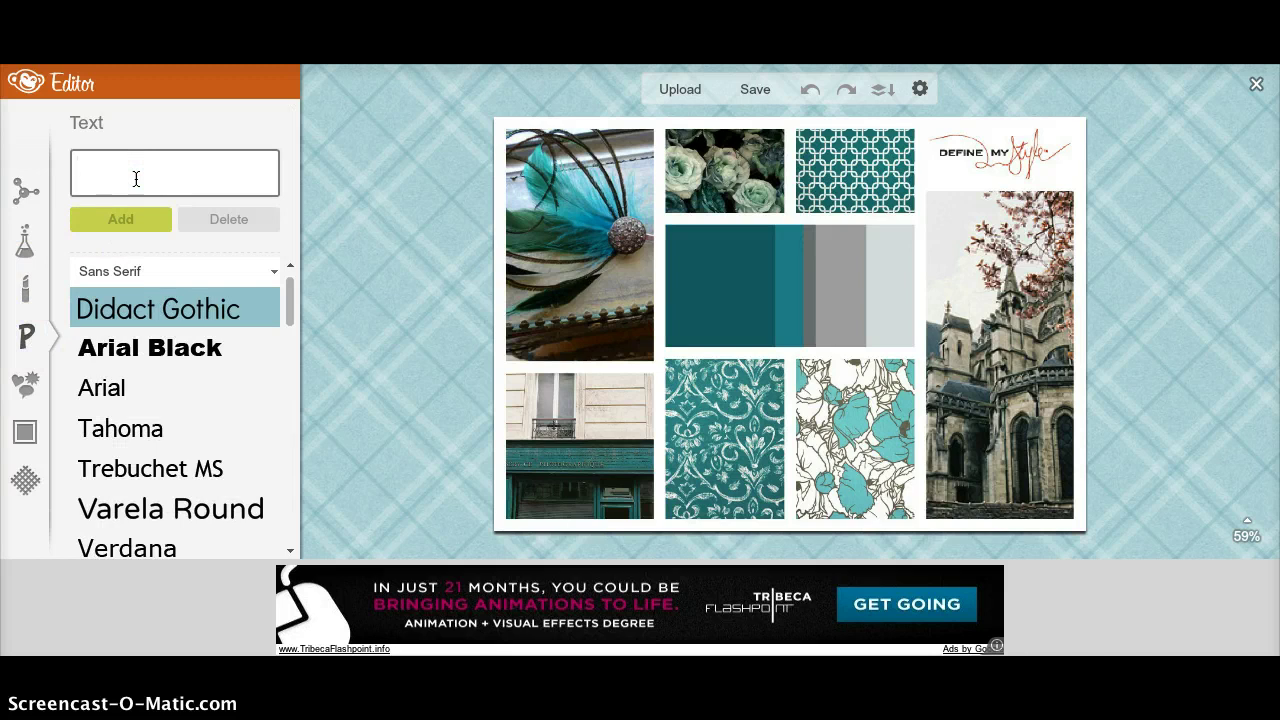
{"action": "type", "text": "weheartit.com"}
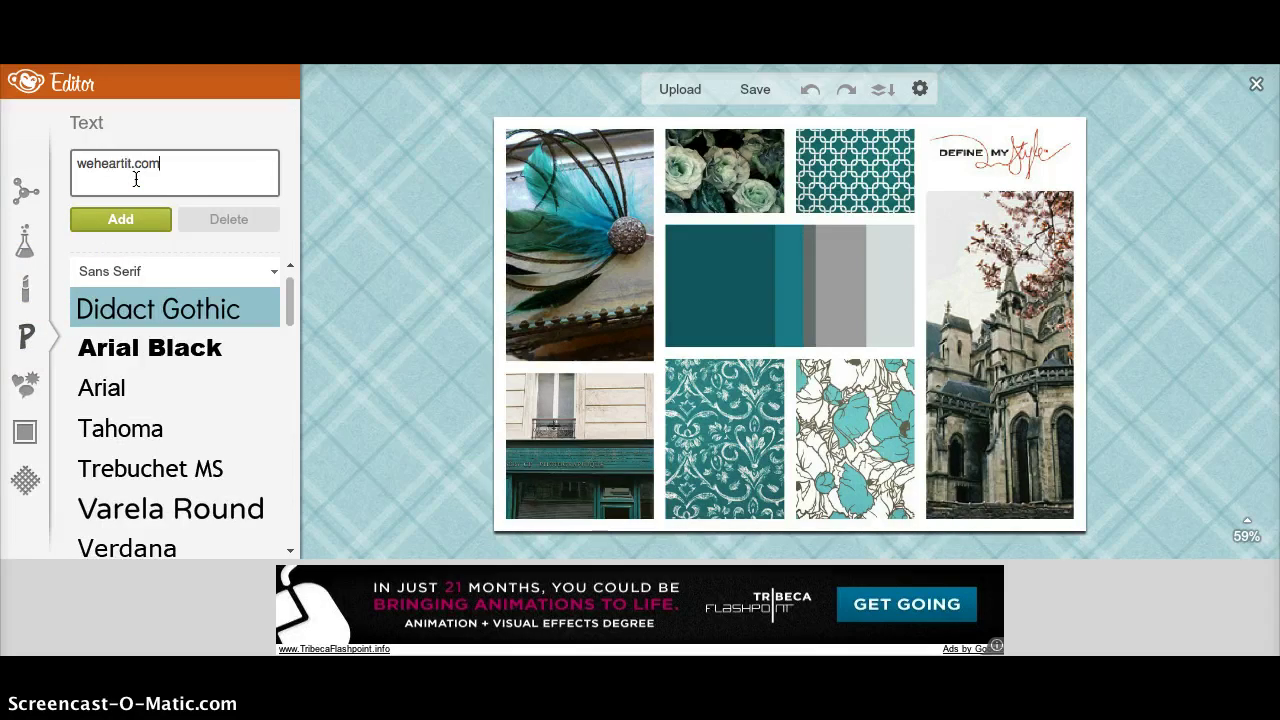
{"action": "left_click", "coordinate": [110, 224]}
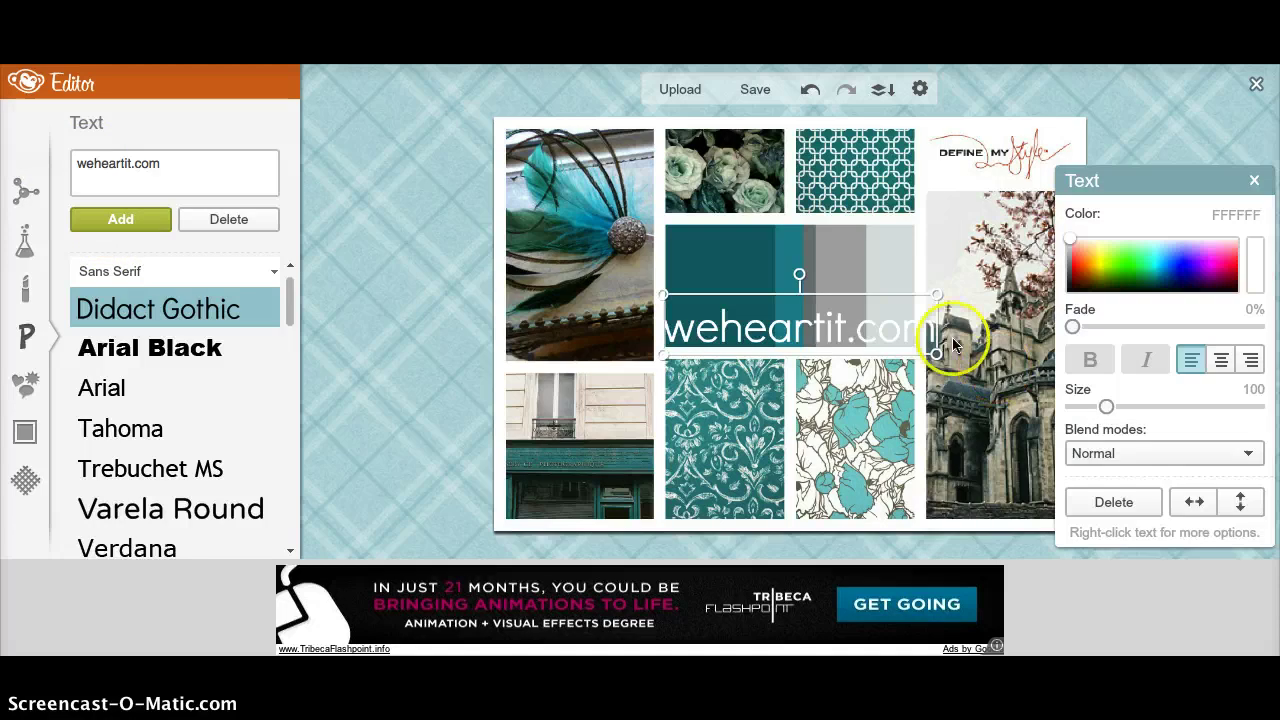
{"action": "left_click_drag", "start_coordinate": [933, 296], "coordinate": [874, 321]}
{"action": "left_click_drag", "start_coordinate": [737, 329], "coordinate": [733, 330]}
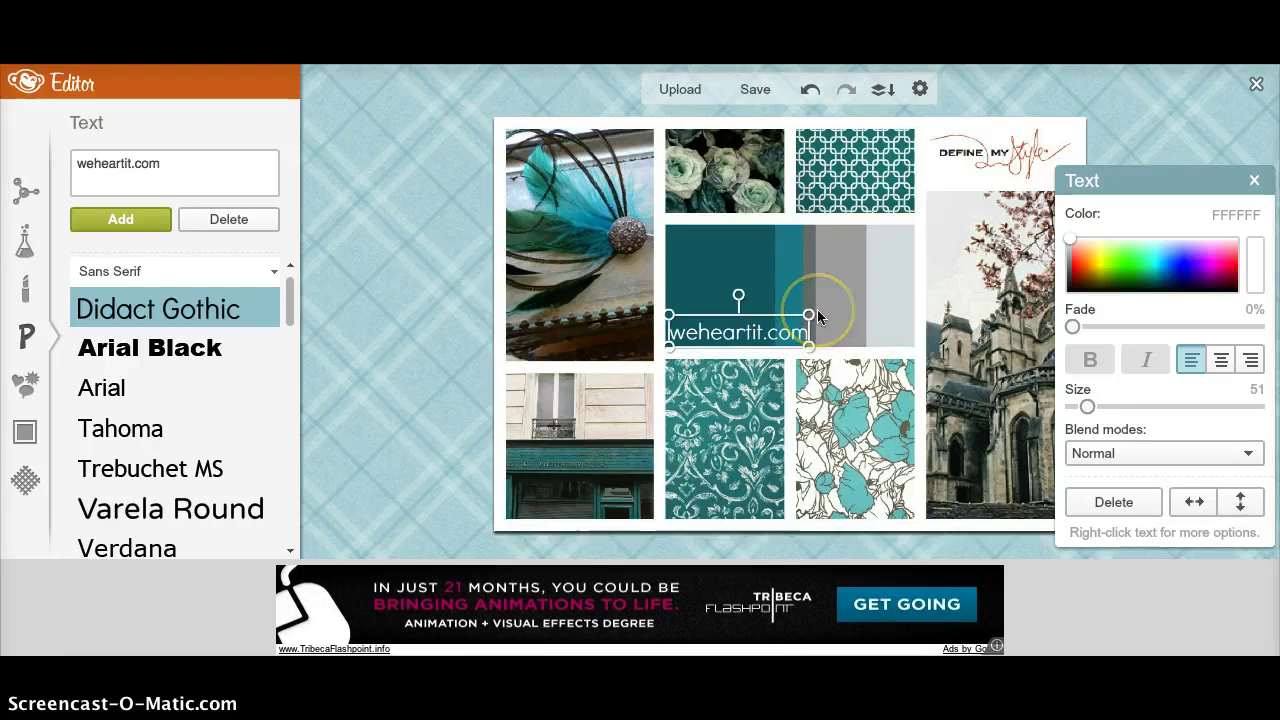
Step: Extend the credit text to "weheartit.com, colourlovers.com", shrink it to size 40, and fit it along the palette's lower edge
{"action": "left_click", "coordinate": [236, 175]}
{"action": "type", "text": ", "}
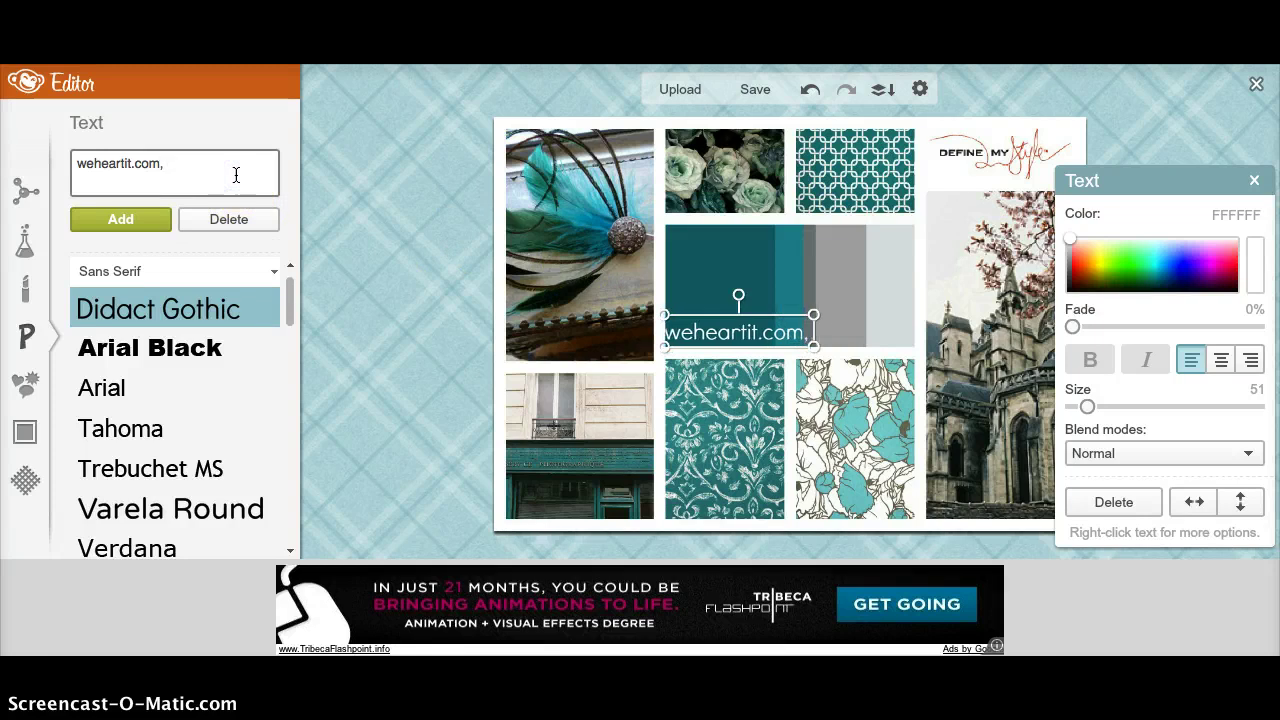
{"action": "type", "text": "colour"}
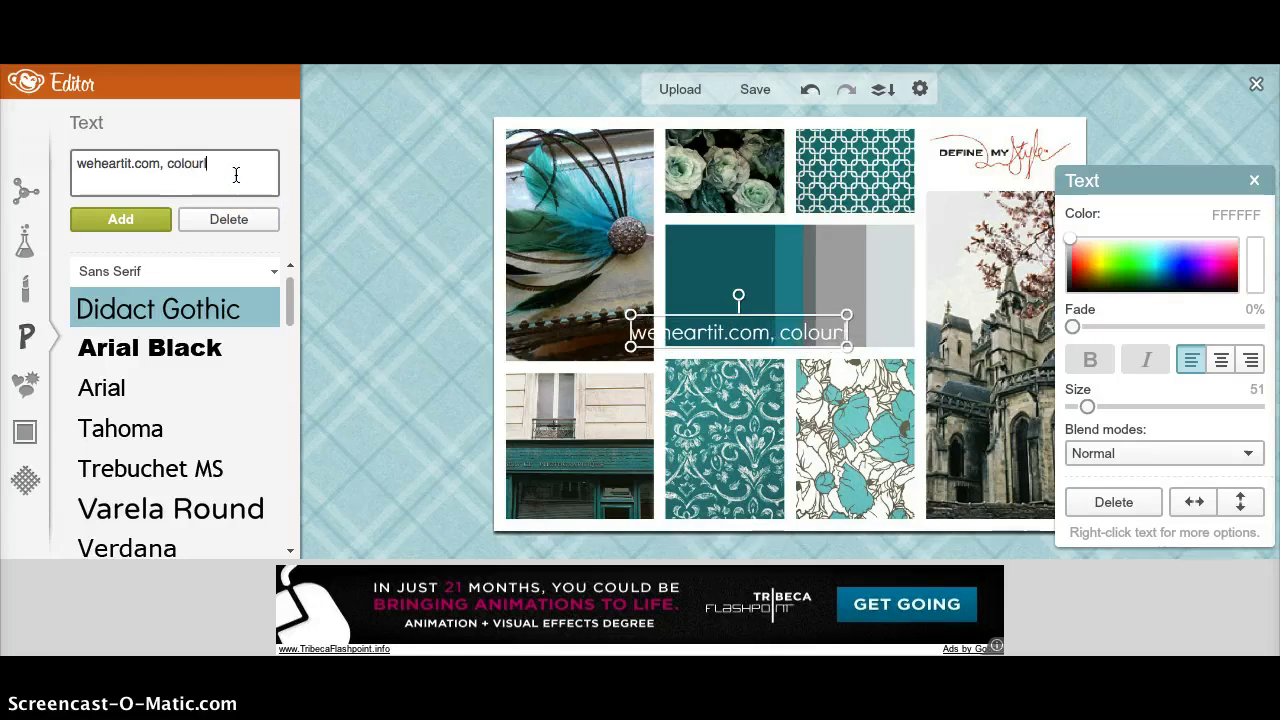
{"action": "type", "text": "lovers.com"}
{"action": "left_click", "coordinate": [350, 227]}
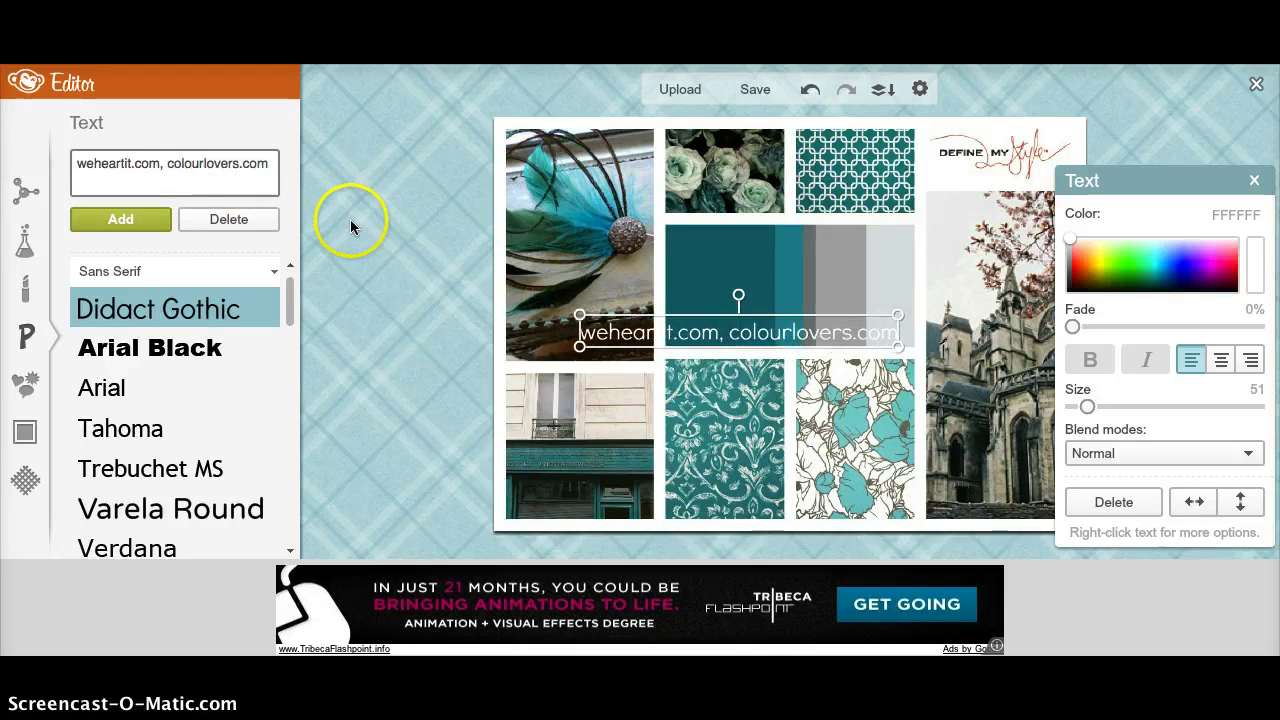
{"action": "left_click_drag", "start_coordinate": [689, 338], "coordinate": [726, 334]}
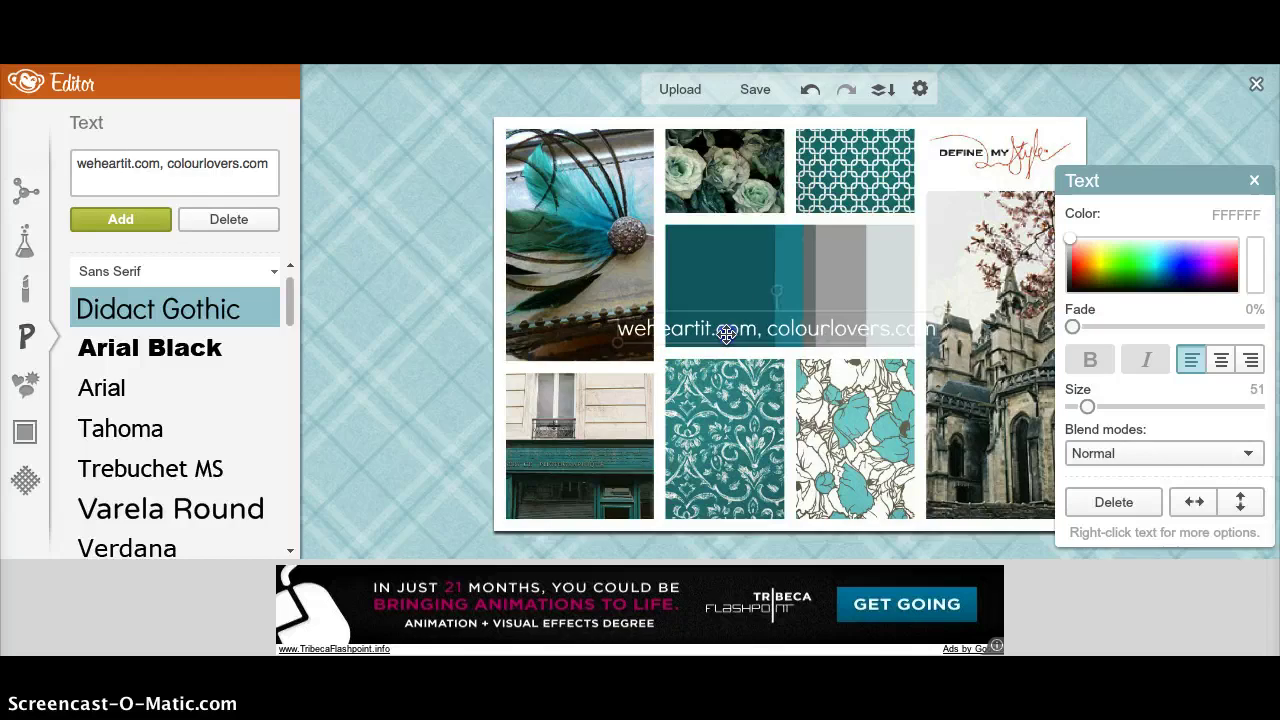
{"action": "left_click_drag", "start_coordinate": [611, 337], "coordinate": [694, 336]}
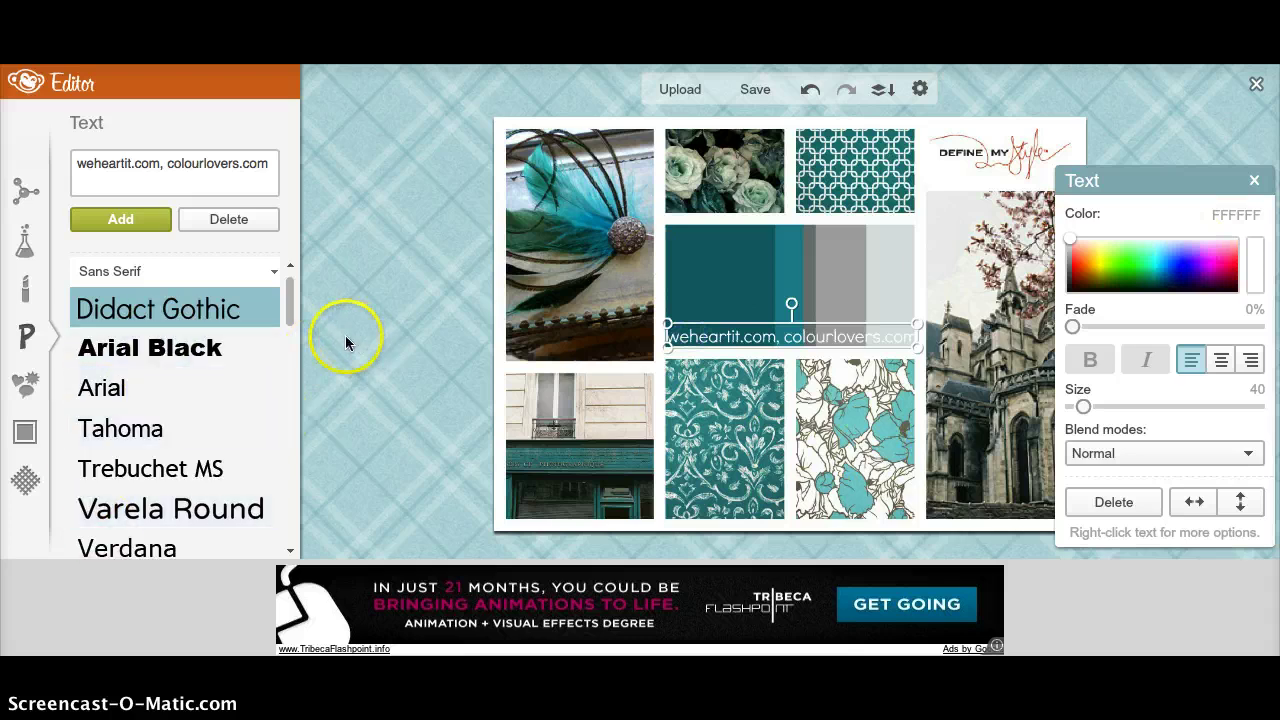
Step: Add a second text with the DMS username, enlarge it to size 65, and place it on the palette above the credits
{"action": "left_click", "coordinate": [142, 221]}
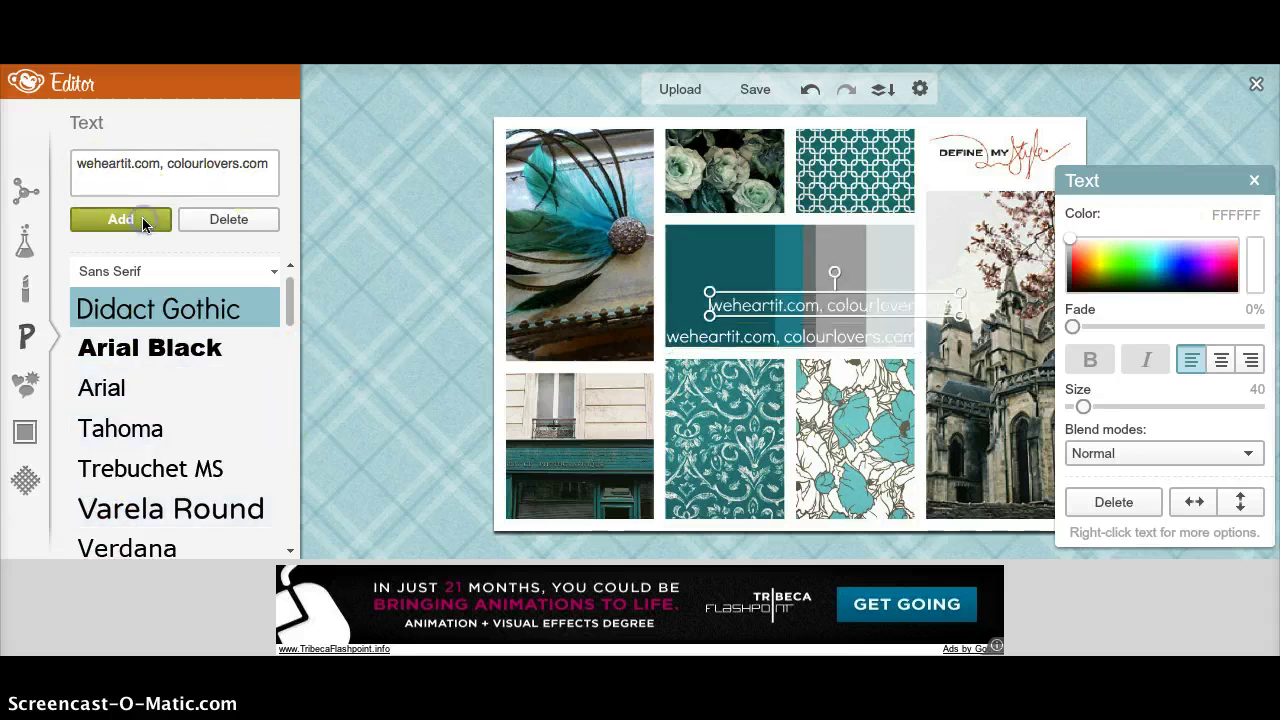
{"action": "left_click_drag", "start_coordinate": [274, 162], "coordinate": [55, 148]}
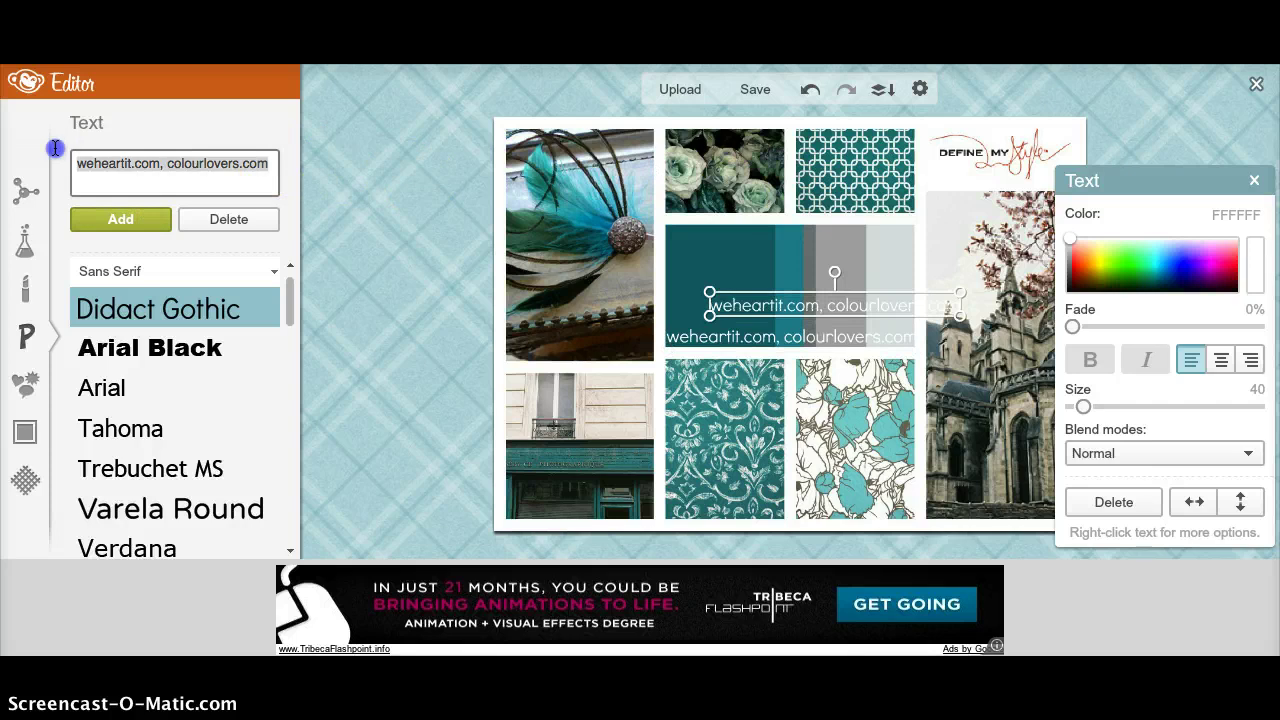
{"action": "type", "text": "xOwl"}
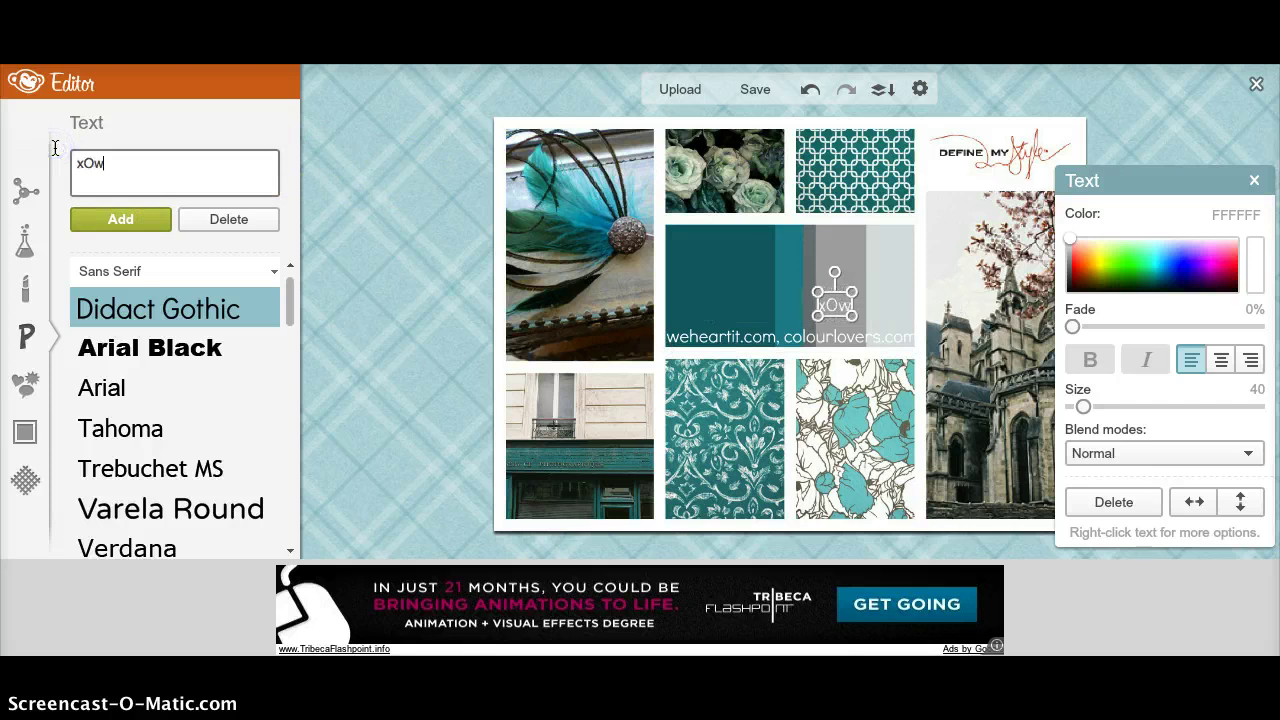
{"action": "type", "text": "light"}
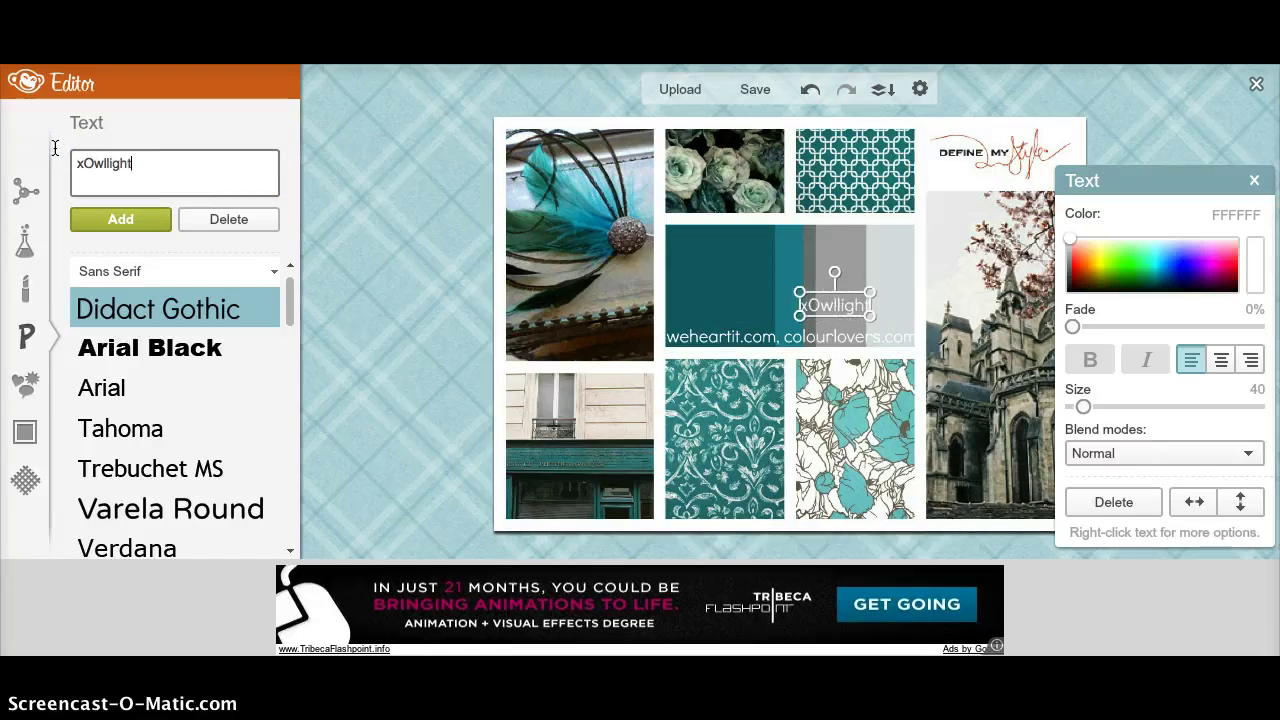
{"action": "mouse_move", "coordinate": [829, 296]}
{"action": "left_mouse_down"}
{"action": "mouse_move", "coordinate": [788, 300]}
{"action": "mouse_move", "coordinate": [871, 274]}
{"action": "mouse_move", "coordinate": [812, 300]}
{"action": "left_mouse_up"}
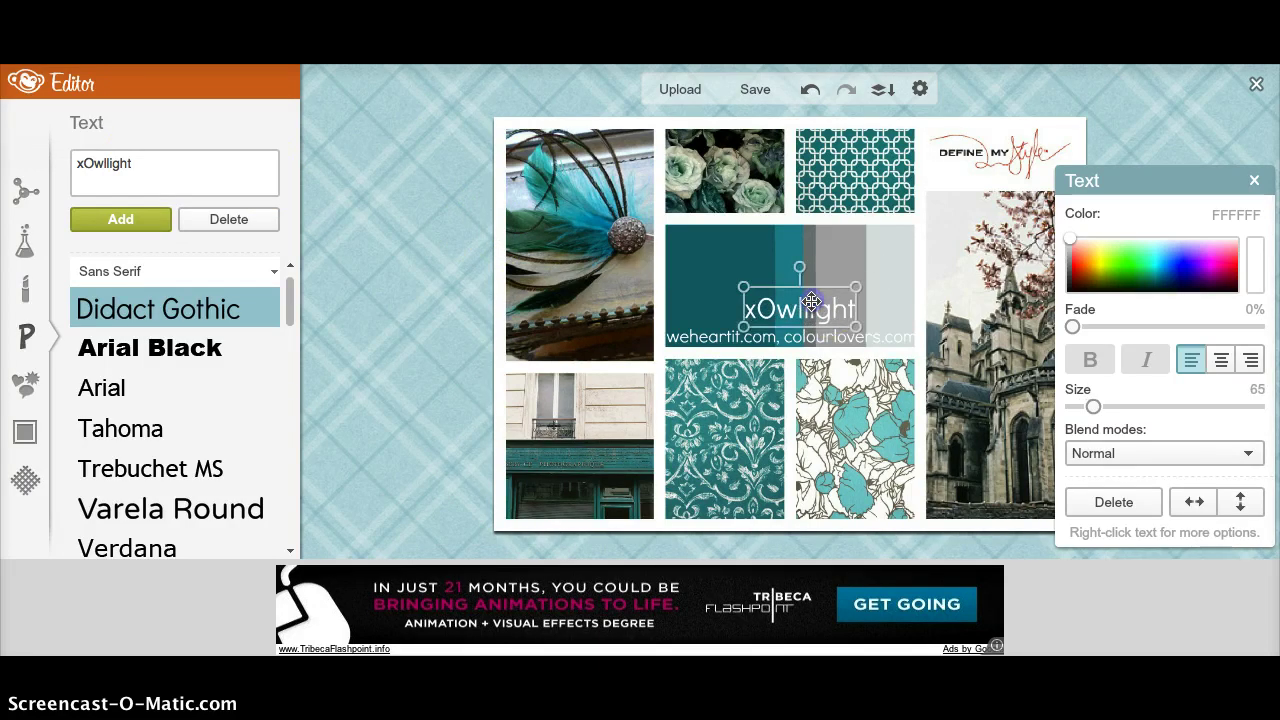
Step: Set the username text in Shadows Into Light Two, enlarge it to size 129, and position it over the palette just above the credits
{"action": "left_click_drag", "start_coordinate": [290, 316], "coordinate": [280, 438]}
{"action": "left_click", "coordinate": [157, 415]}
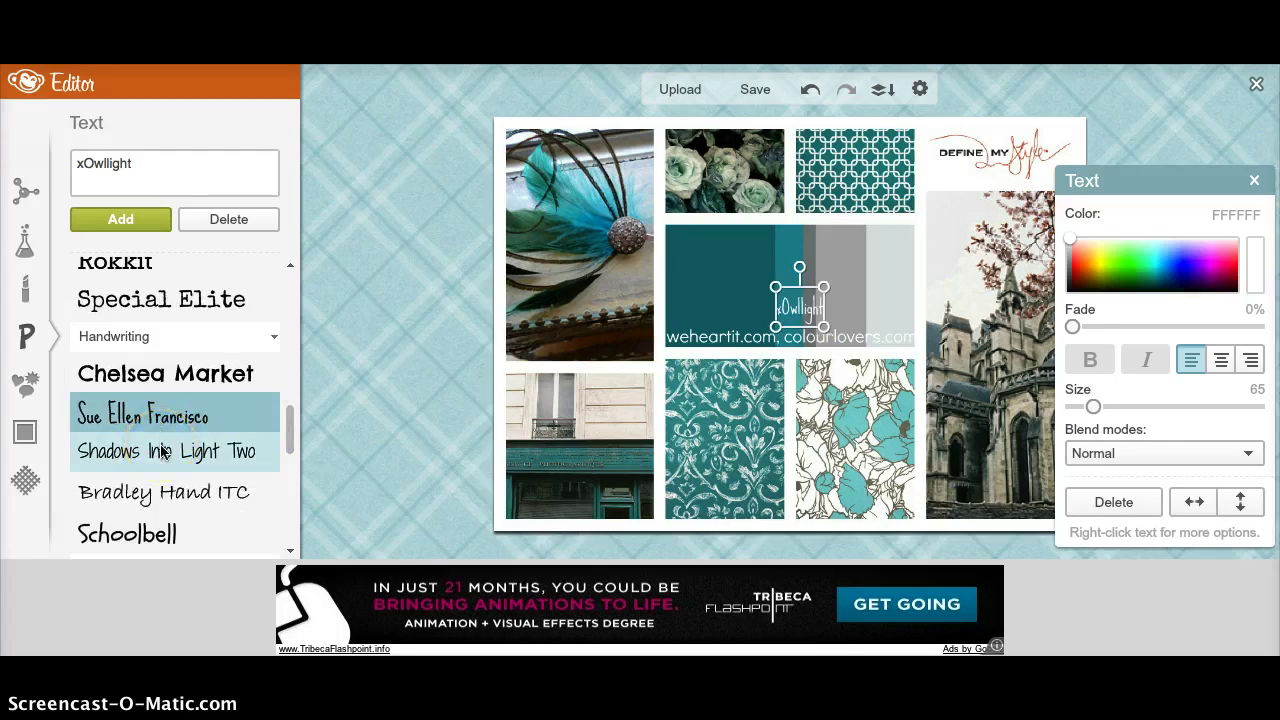
{"action": "left_click", "coordinate": [161, 451]}
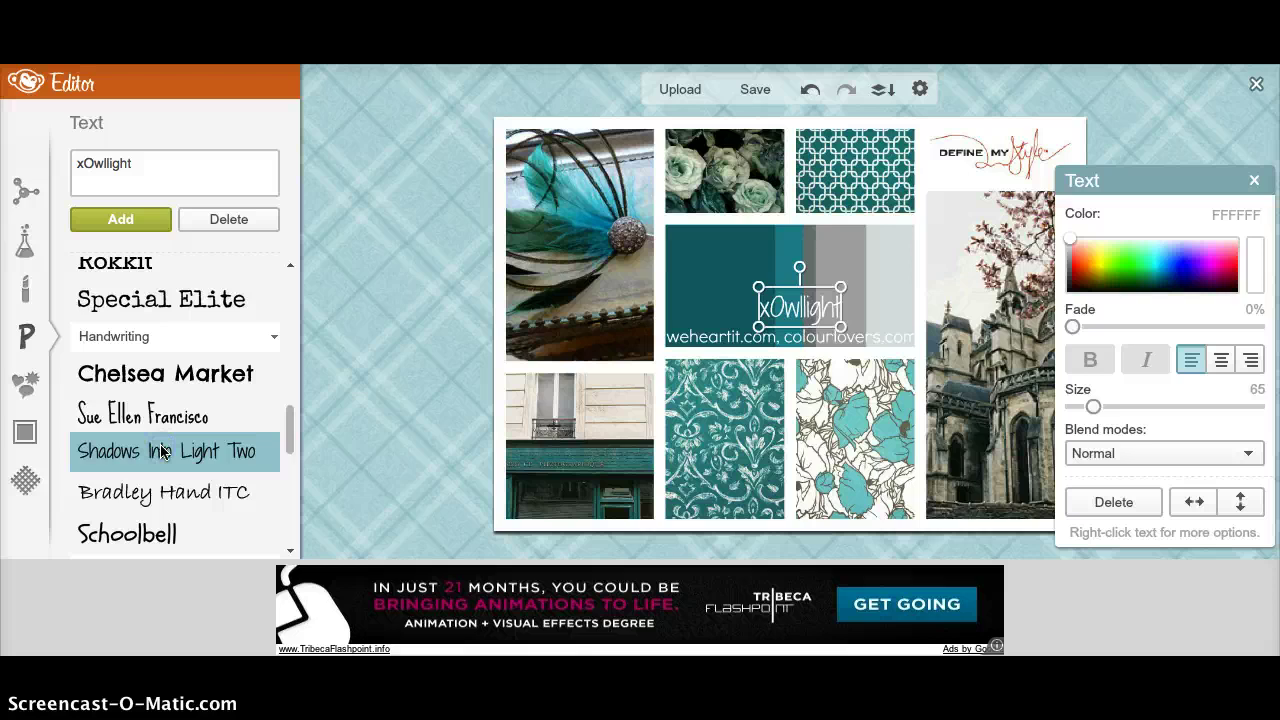
{"action": "left_click_drag", "start_coordinate": [732, 283], "coordinate": [680, 274]}
{"action": "left_click", "coordinate": [763, 293]}
{"action": "left_click_drag", "start_coordinate": [763, 293], "coordinate": [792, 297]}
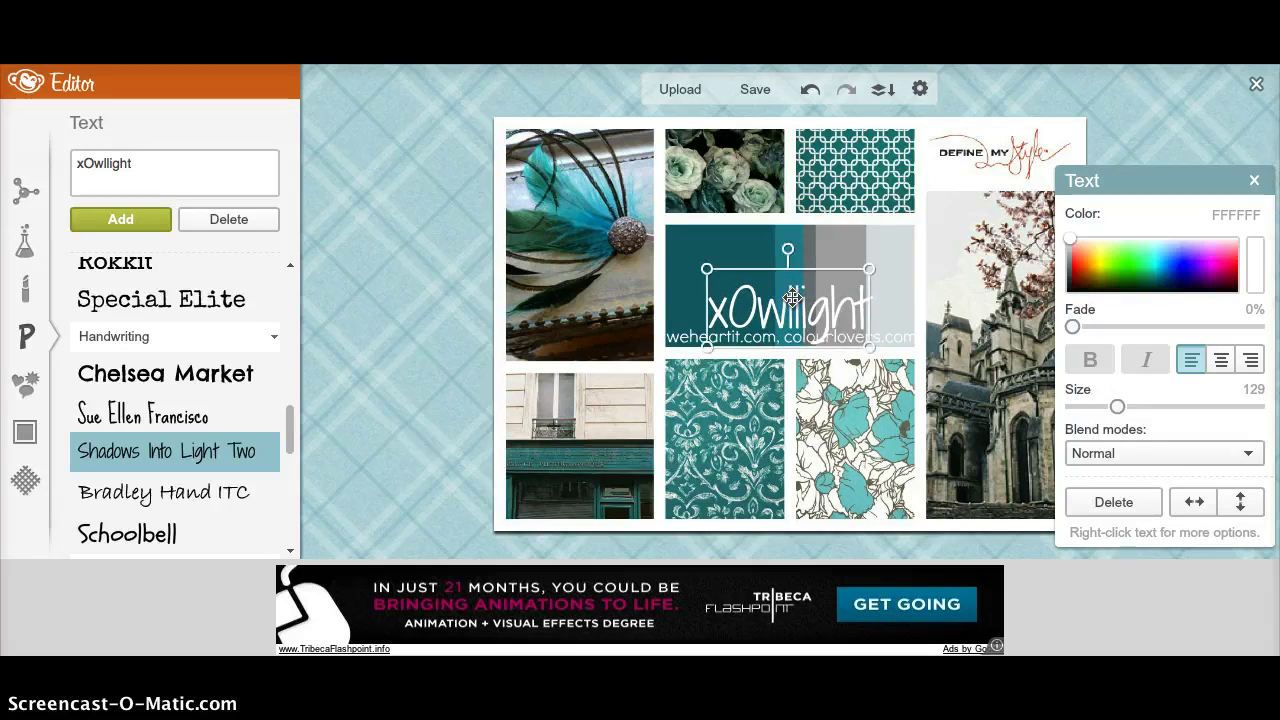
Step: Save the finished color board to the Desktop as teal2.jpg at Ewan quality
{"action": "left_click", "coordinate": [762, 90]}
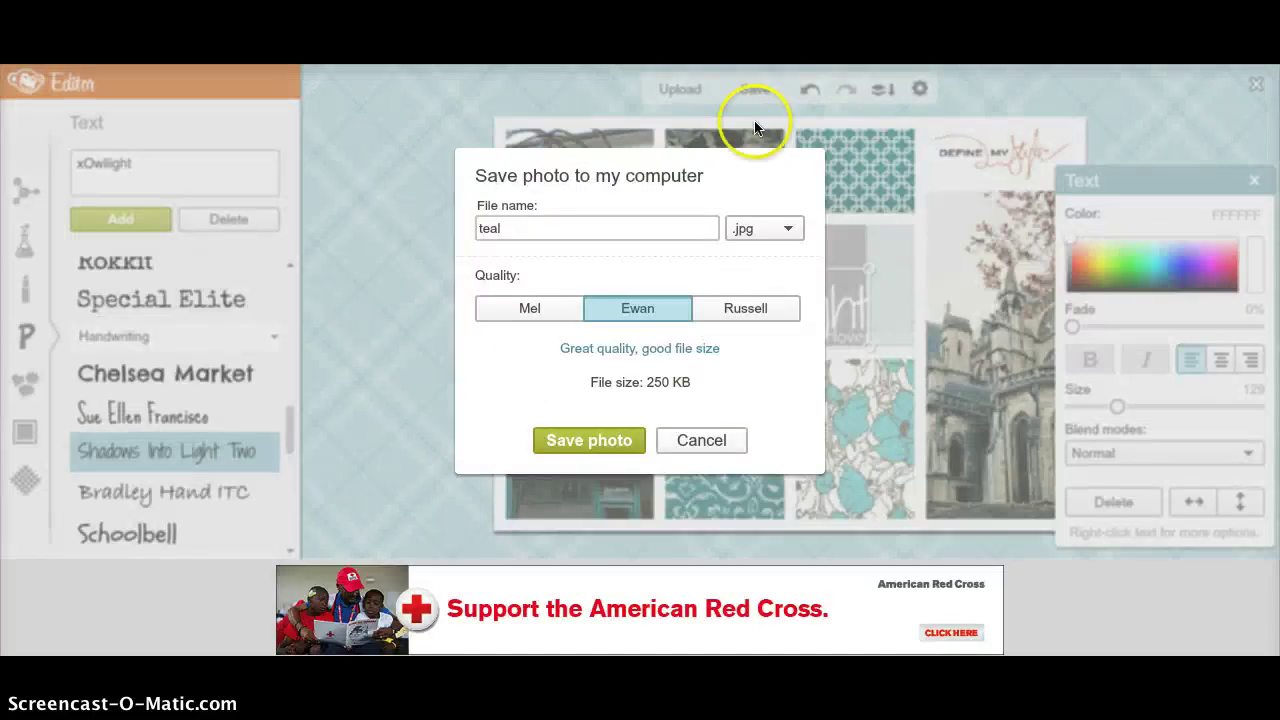
{"action": "left_click", "coordinate": [626, 232]}
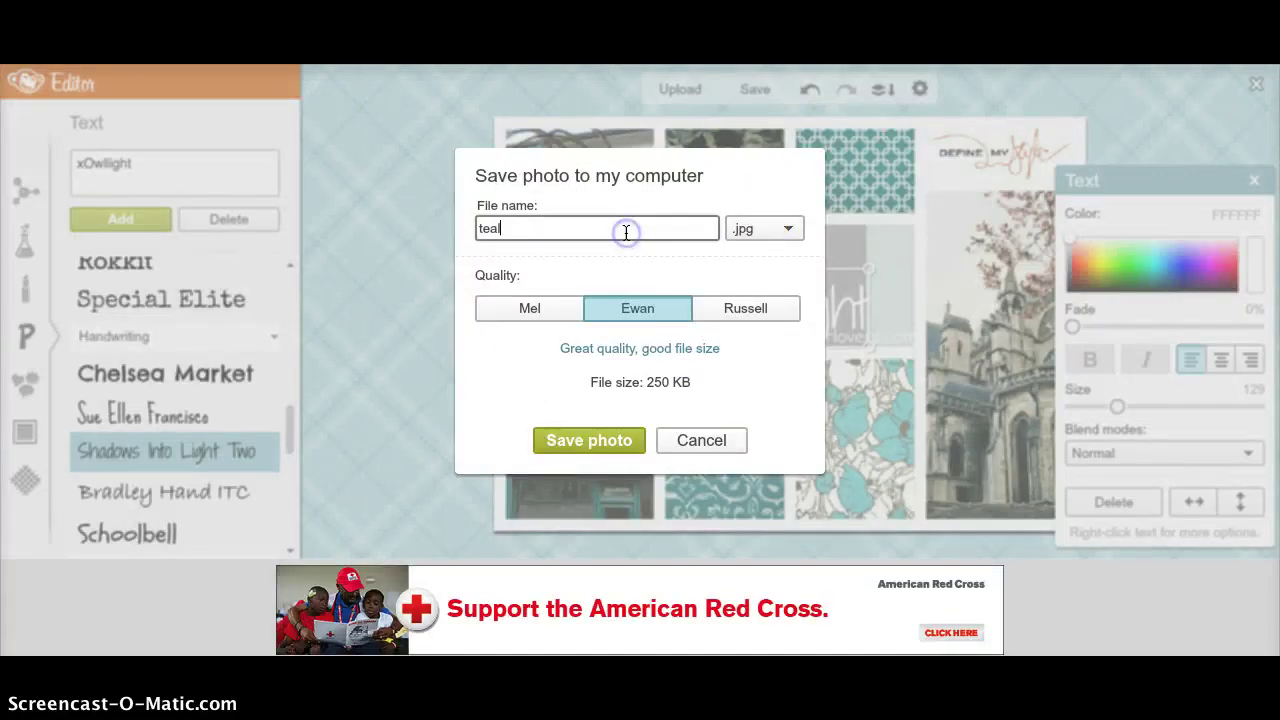
{"action": "left_click", "coordinate": [576, 444]}
{"action": "type", "text": "2"}
{"action": "left_click", "coordinate": [578, 444]}
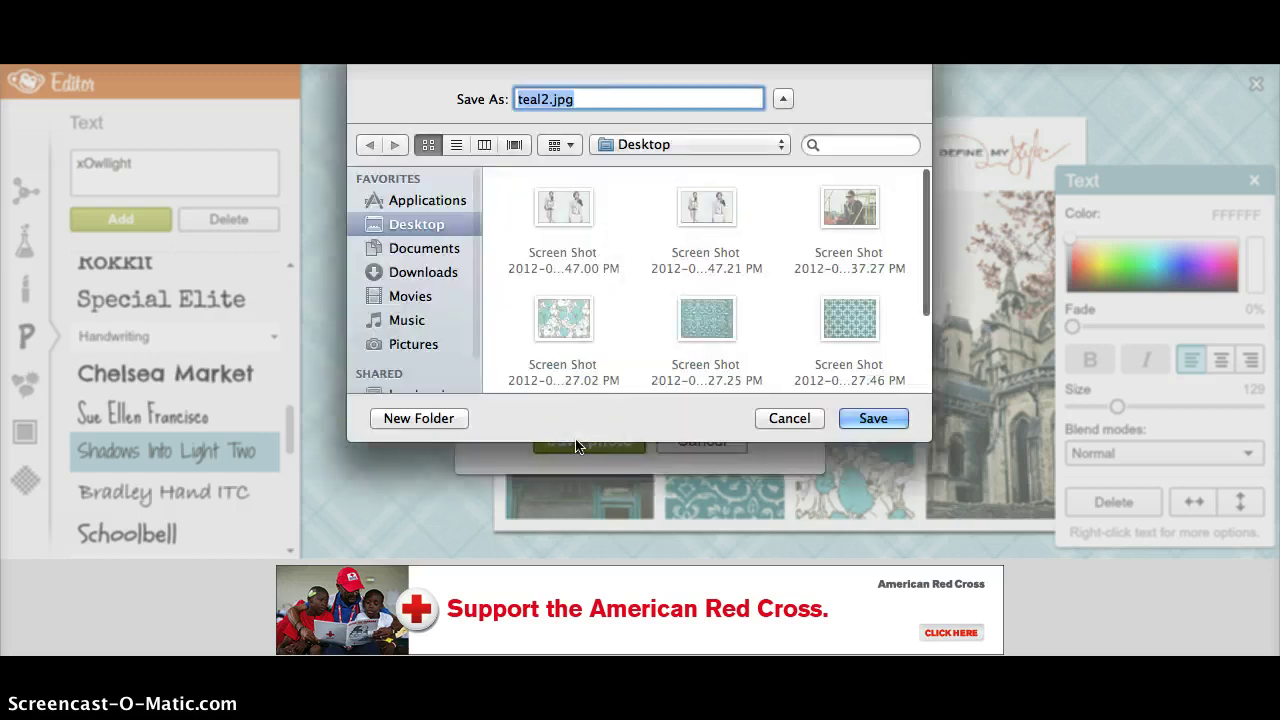
{"action": "left_click", "coordinate": [872, 418]}
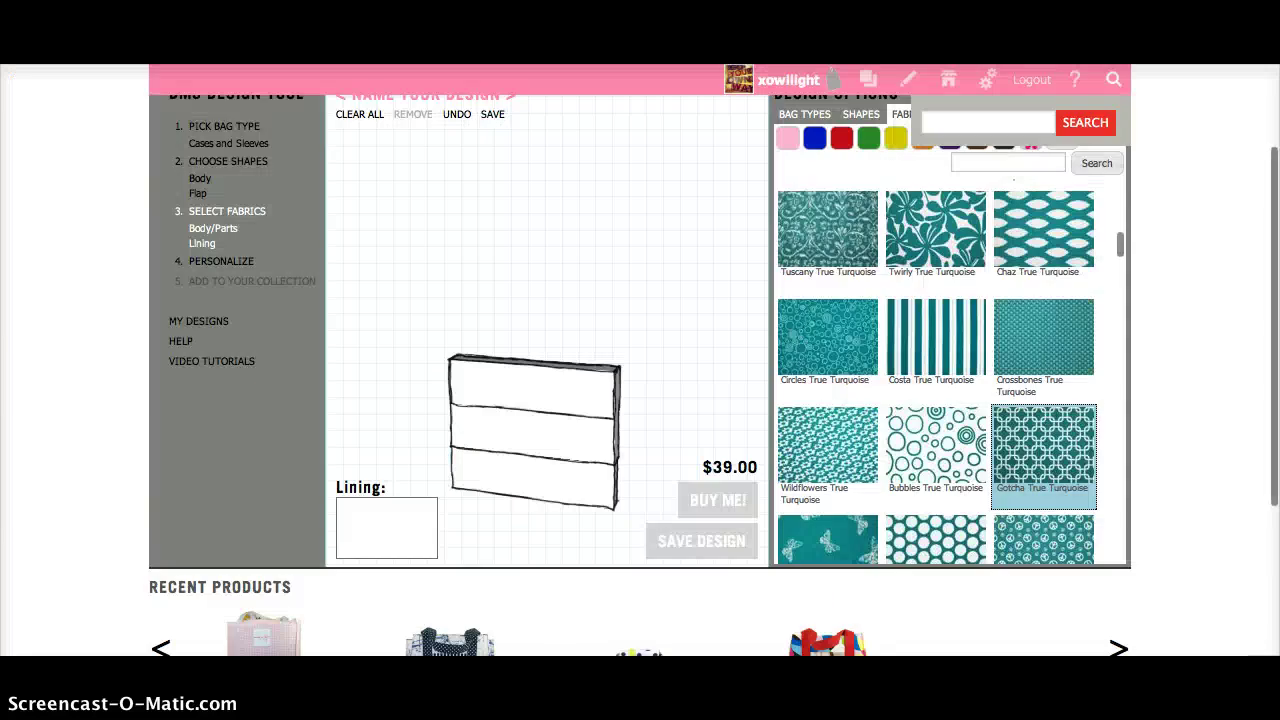
Step: Switch to the Define My Style site and open the project submission form of the Color Board Challenge from Summer of Style
{"action": "scroll", "coordinate": [660, 157], "scroll_direction": "up", "scroll_amount": 3}
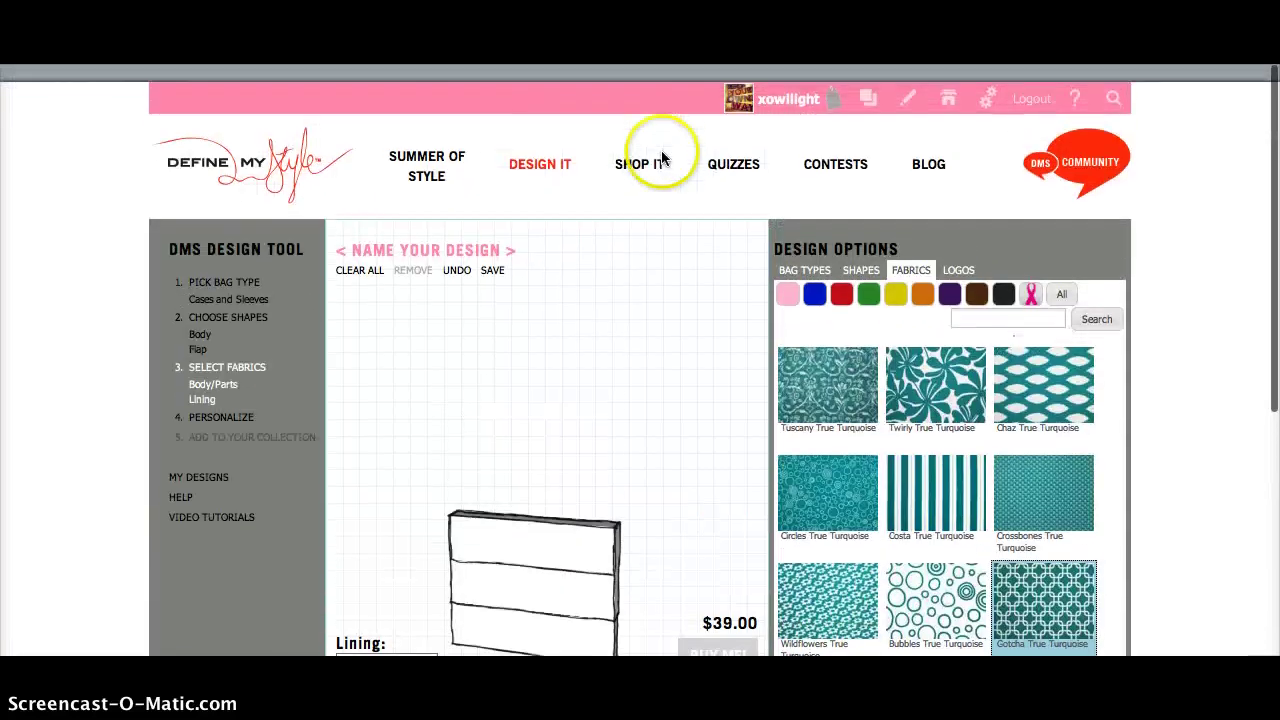
{"action": "left_click", "coordinate": [428, 155]}
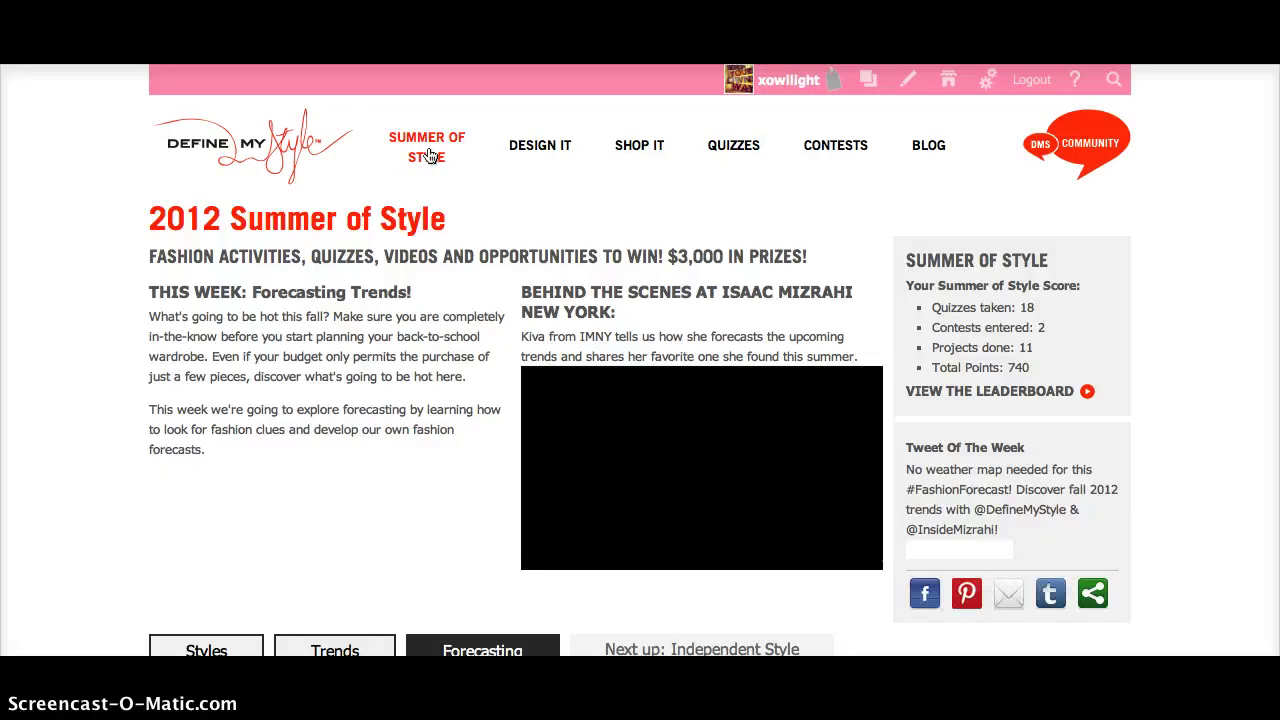
{"action": "scroll", "coordinate": [510, 457], "scroll_direction": "down", "scroll_amount": 5}
{"action": "scroll", "coordinate": [518, 457], "scroll_direction": "down", "scroll_amount": 3}
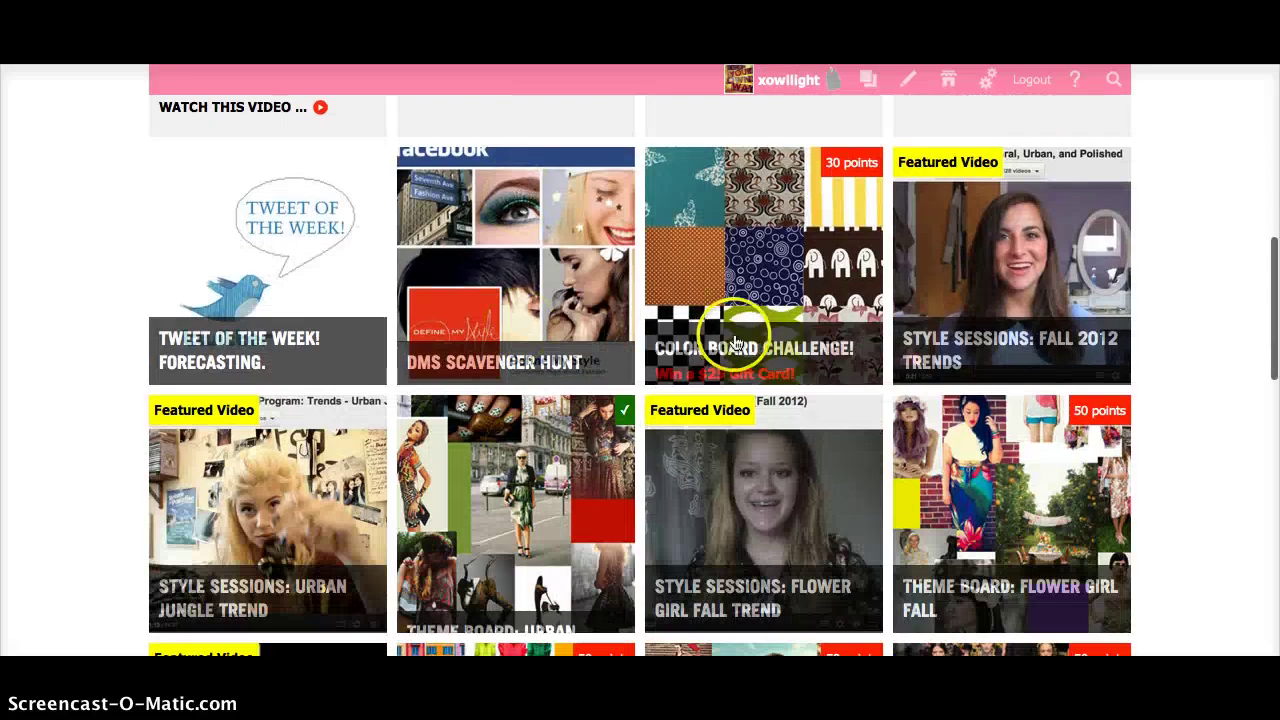
{"action": "left_click", "coordinate": [735, 343]}
{"action": "scroll", "coordinate": [737, 343], "scroll_direction": "down", "scroll_amount": 8}
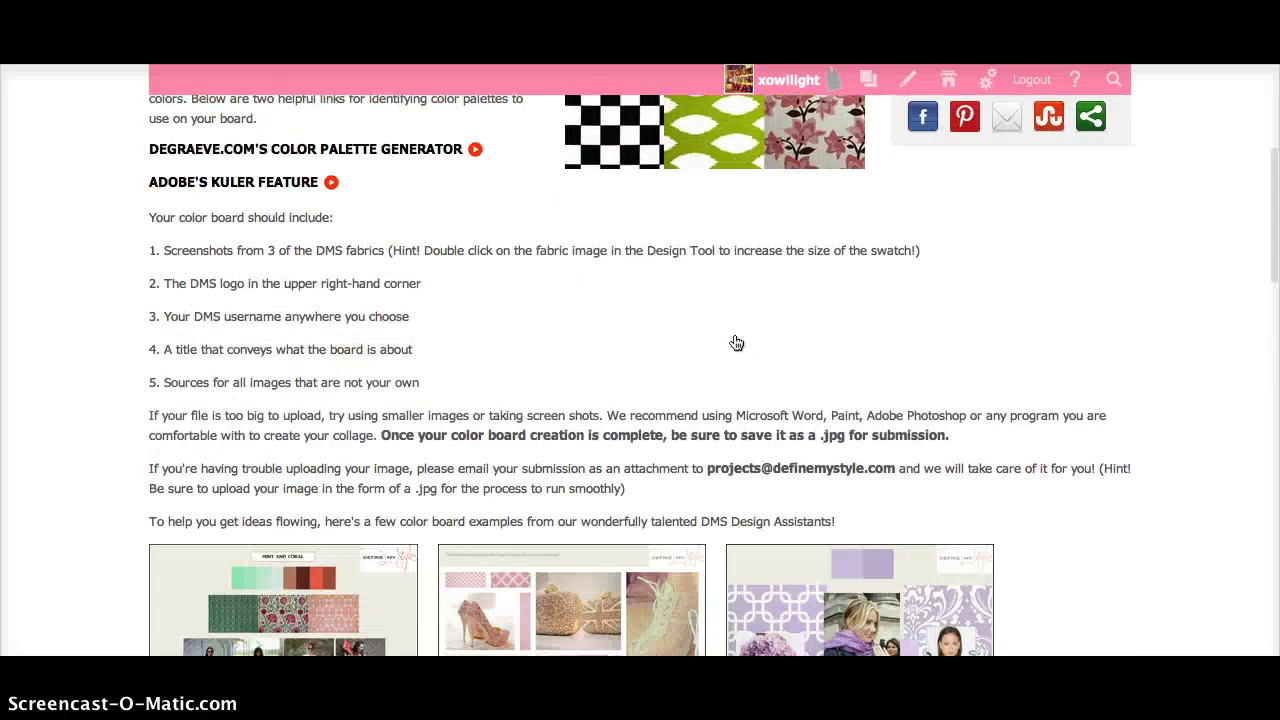
{"action": "left_click", "coordinate": [239, 567]}
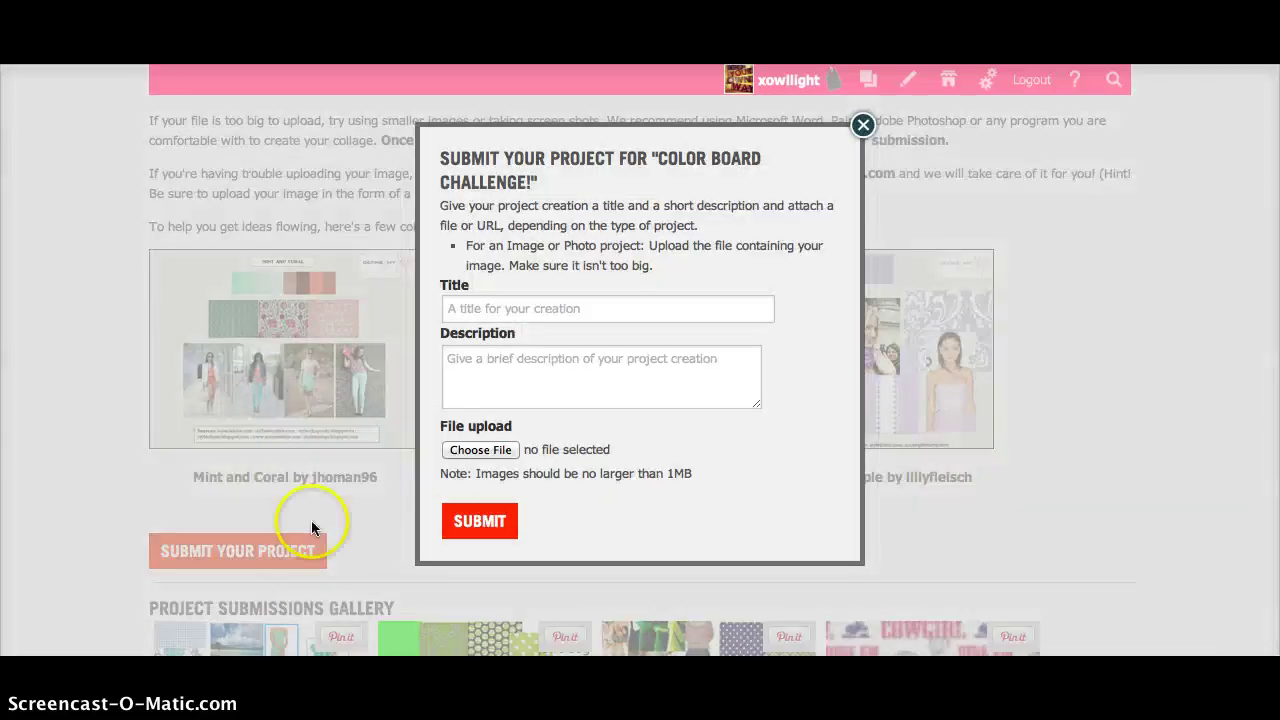
Step: Find teal2.jpg on this Mac and attach it to the project submission
{"action": "left_click", "coordinate": [474, 449]}
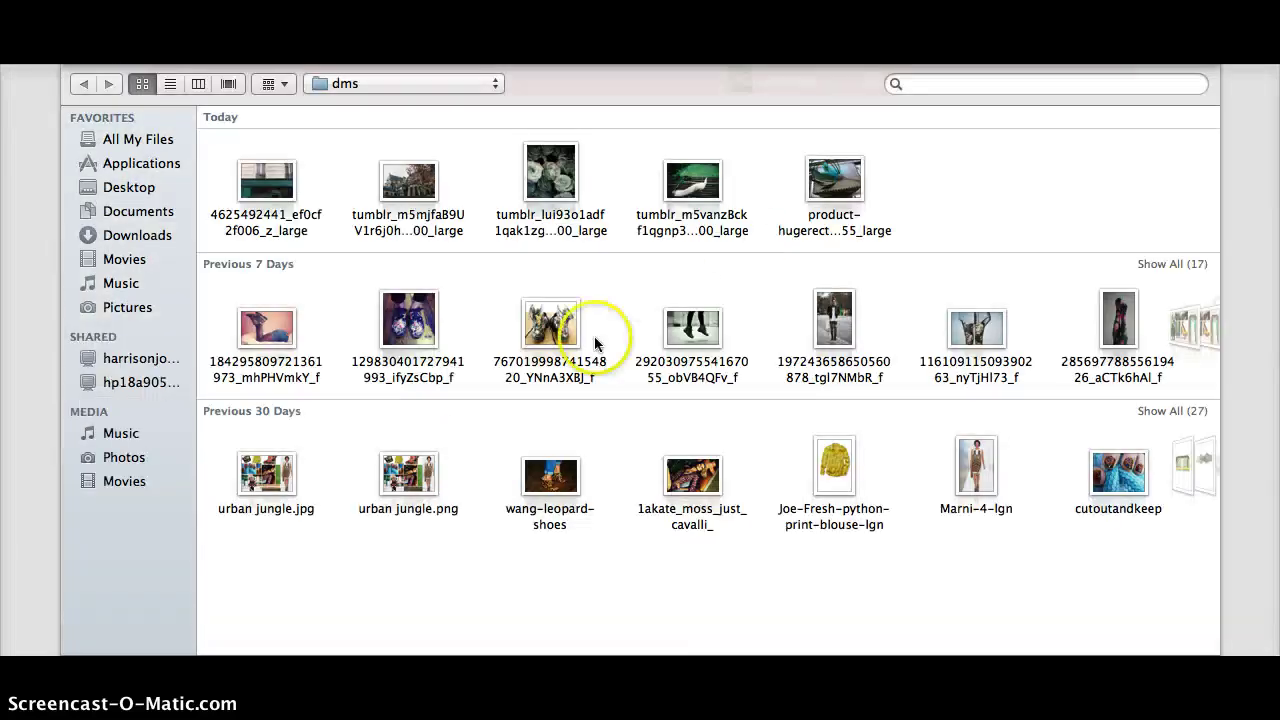
{"action": "left_click", "coordinate": [946, 80]}
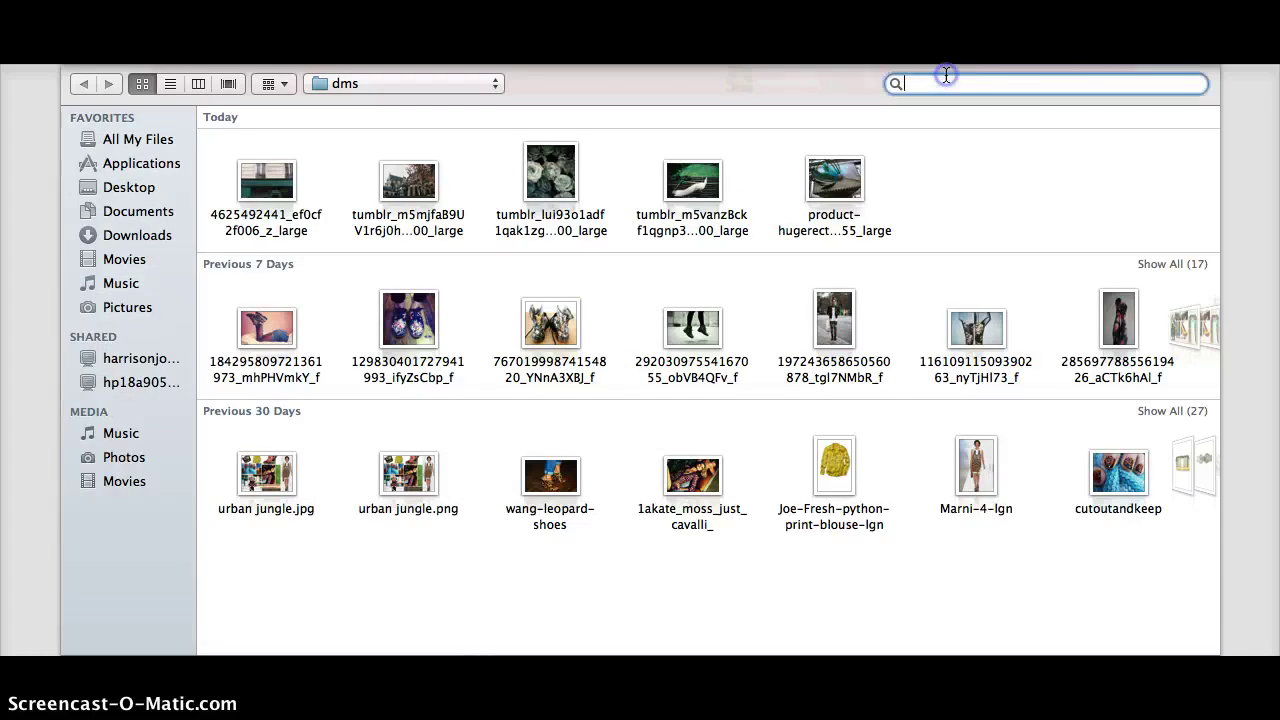
{"action": "type", "text": "teal2"}
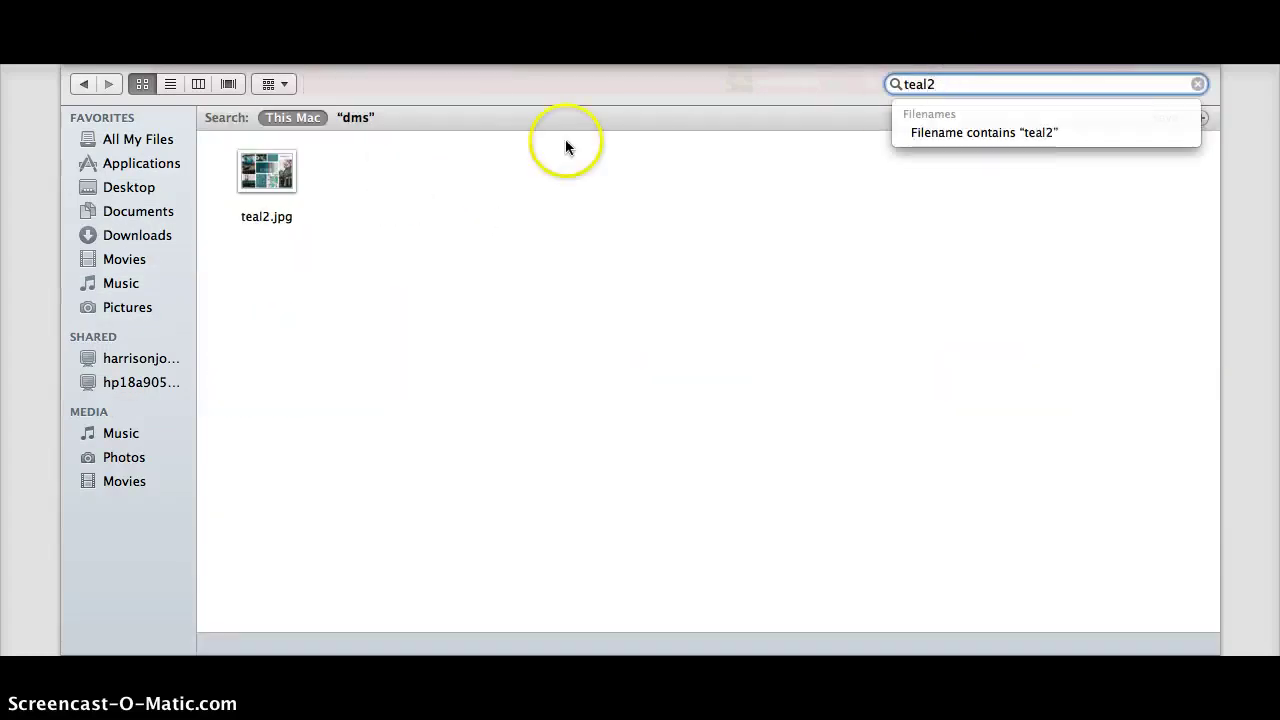
{"action": "double_click", "coordinate": [266, 178]}
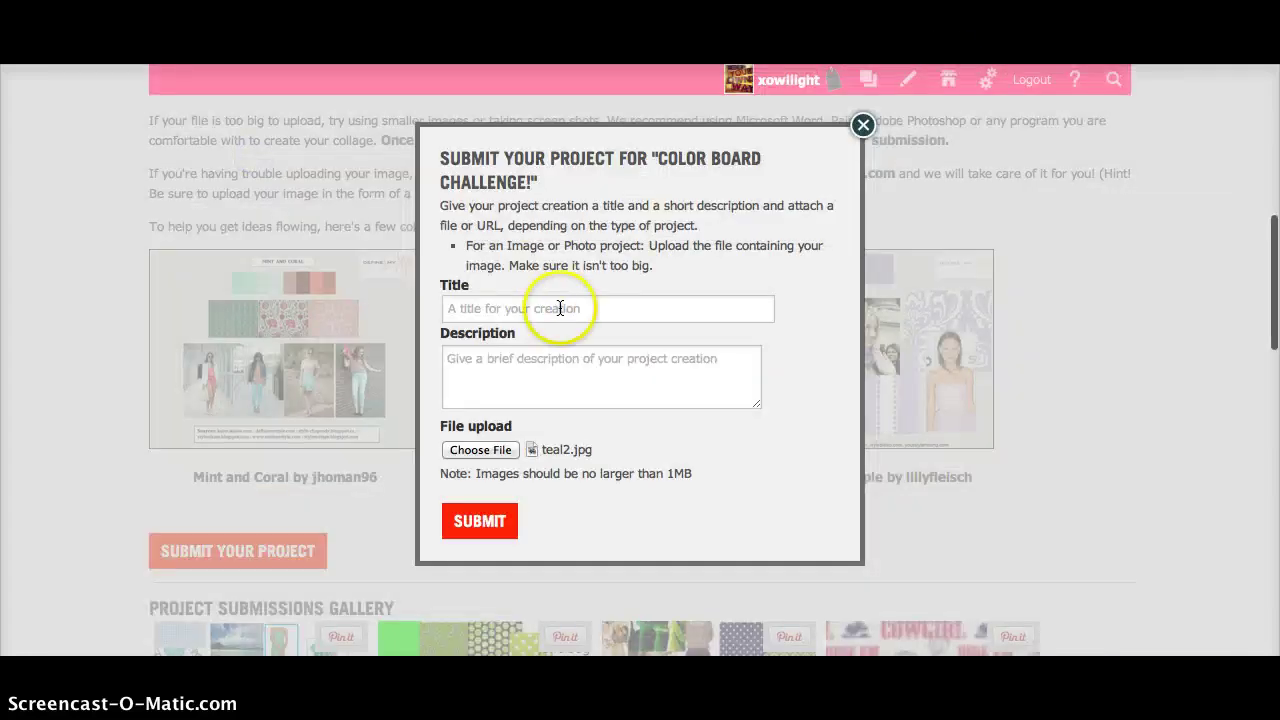
Step: Title the project "Teal Feels" and submit it without a description
{"action": "left_click", "coordinate": [560, 308]}
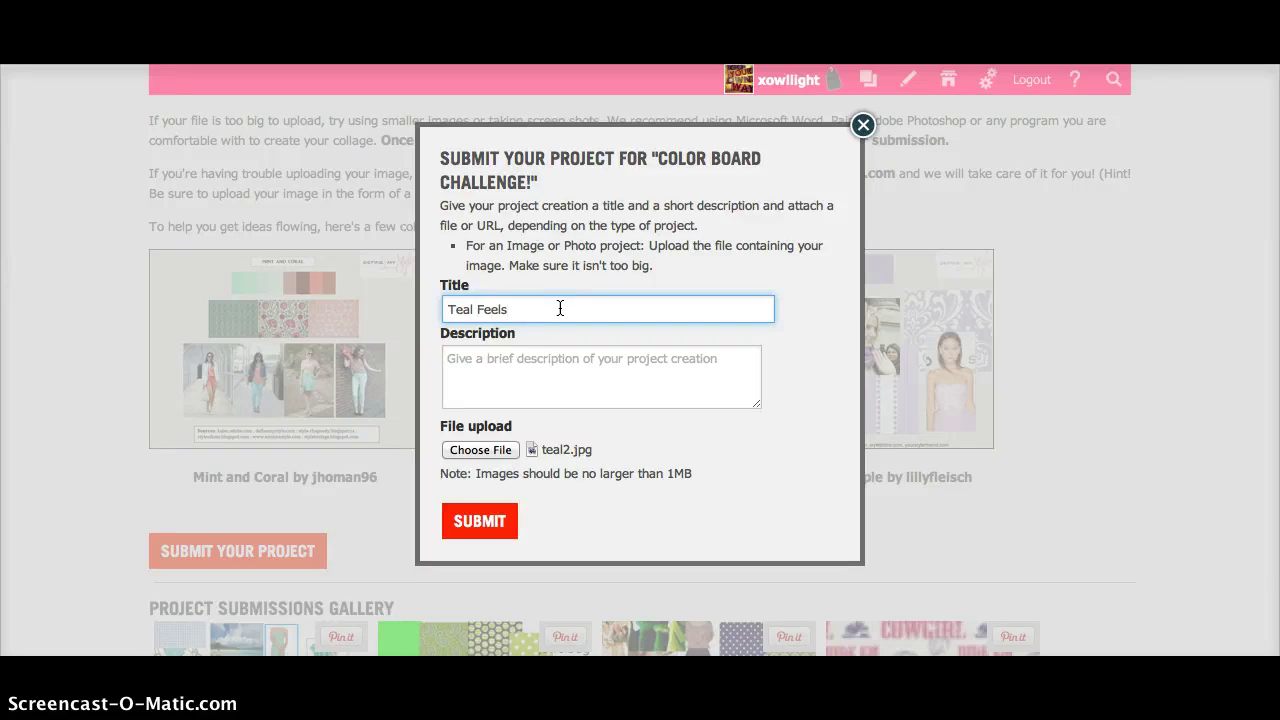
{"action": "left_click", "coordinate": [648, 354]}
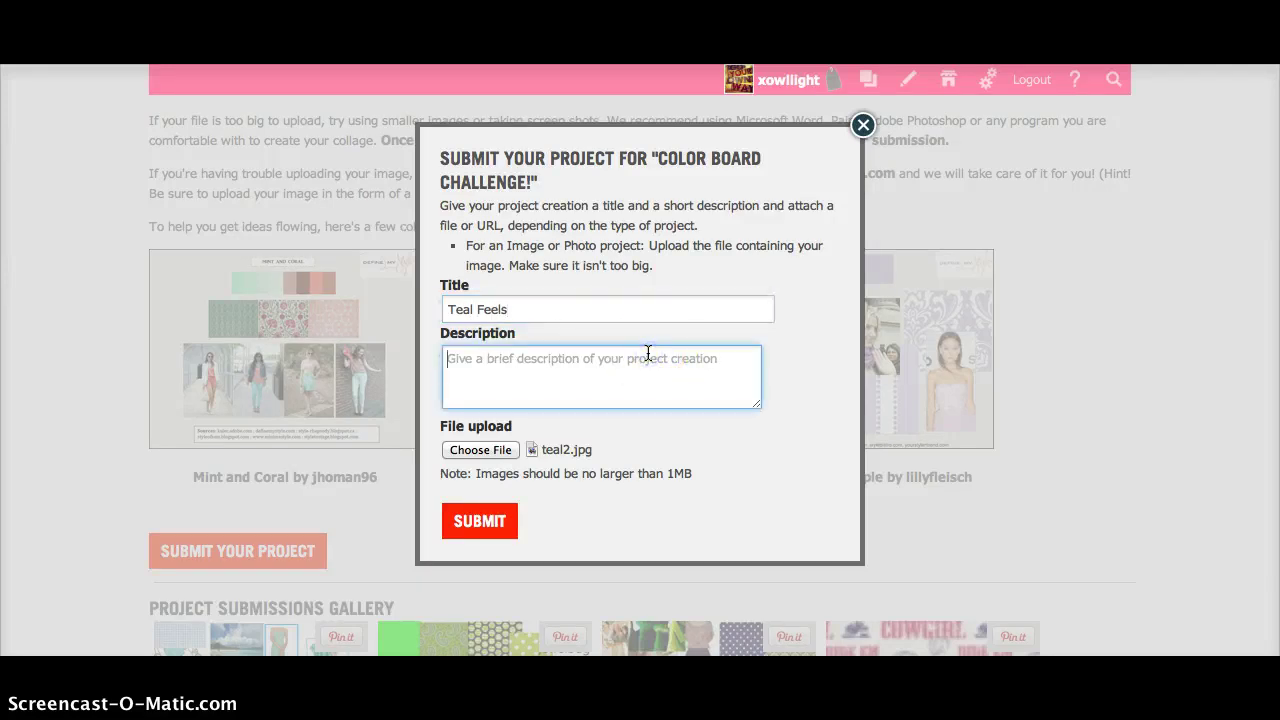
{"action": "left_click", "coordinate": [476, 518]}
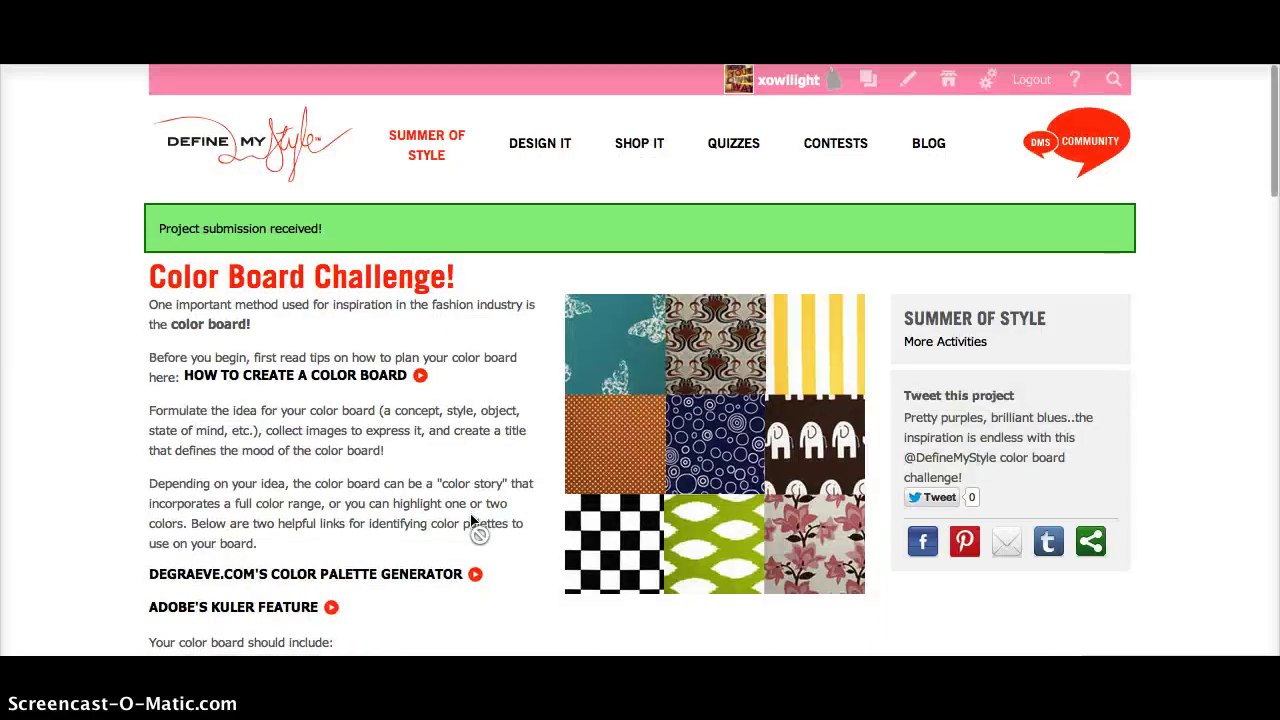
Step: Find Teal Feels in the project submissions gallery and view its project page
{"action": "left_click", "coordinate": [265, 190]}
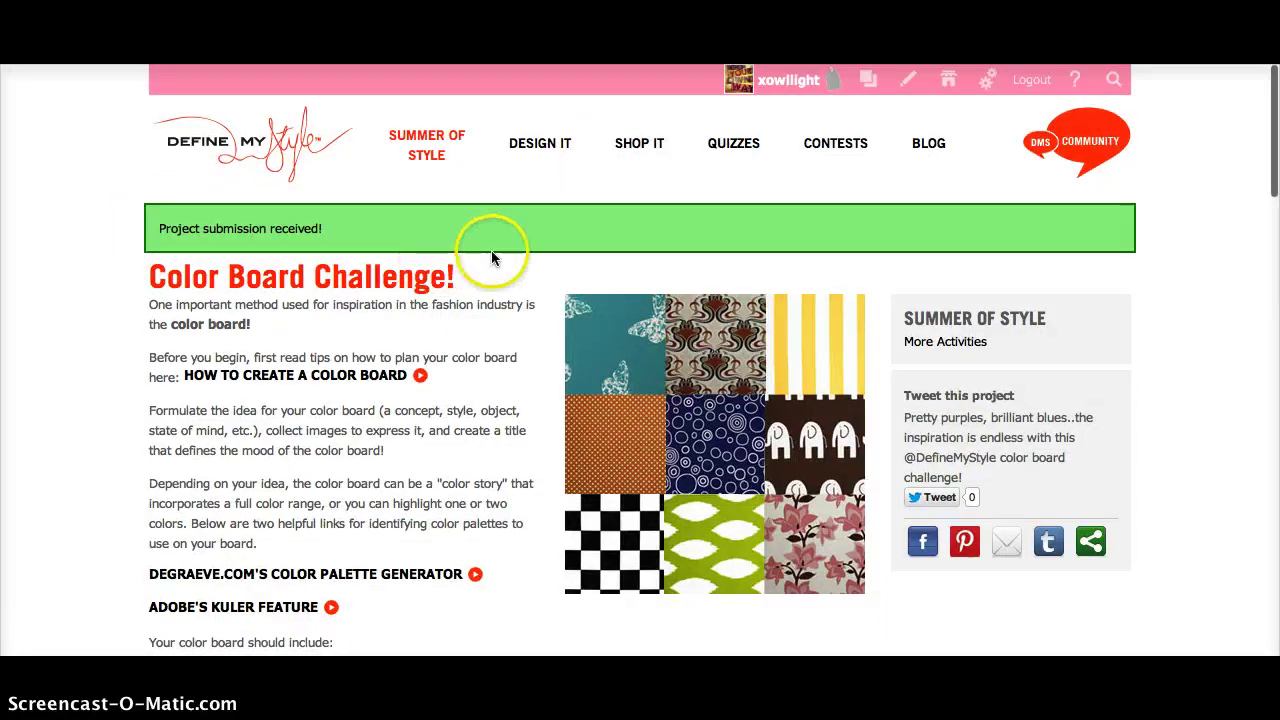
{"action": "scroll", "coordinate": [491, 258], "scroll_direction": "down", "scroll_amount": 15}
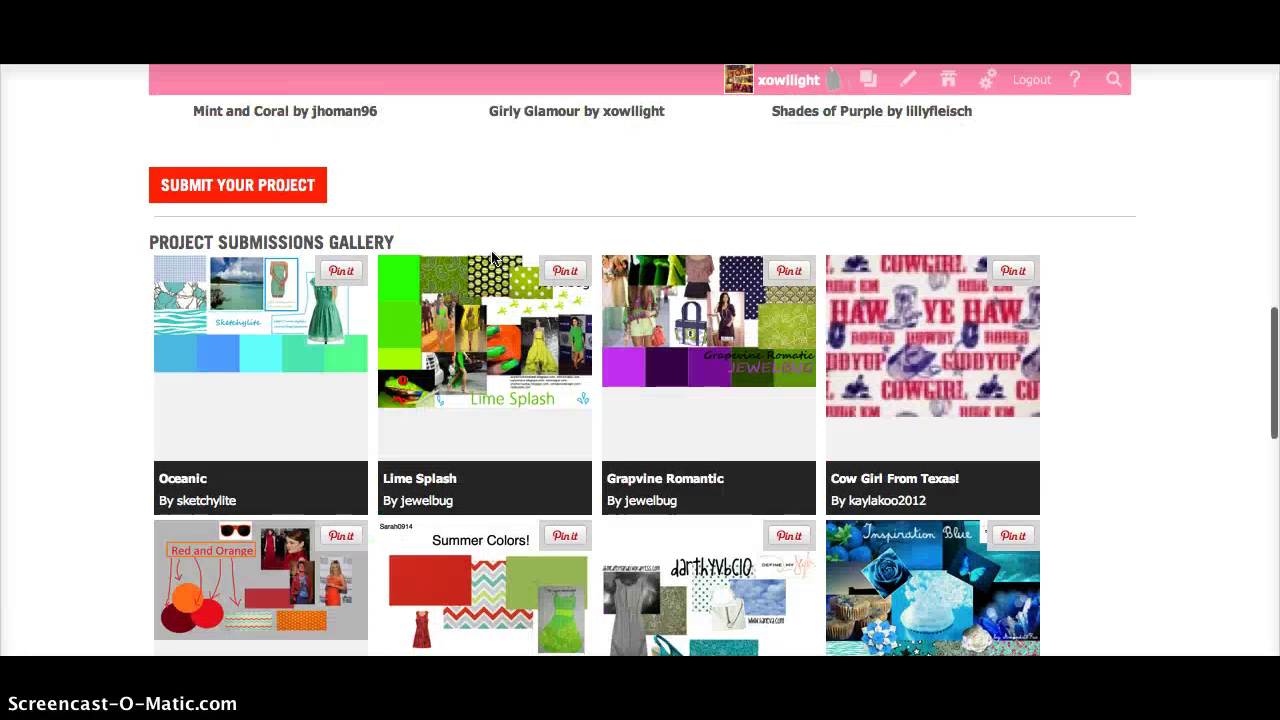
{"action": "scroll", "coordinate": [491, 250], "scroll_direction": "down", "scroll_amount": 10}
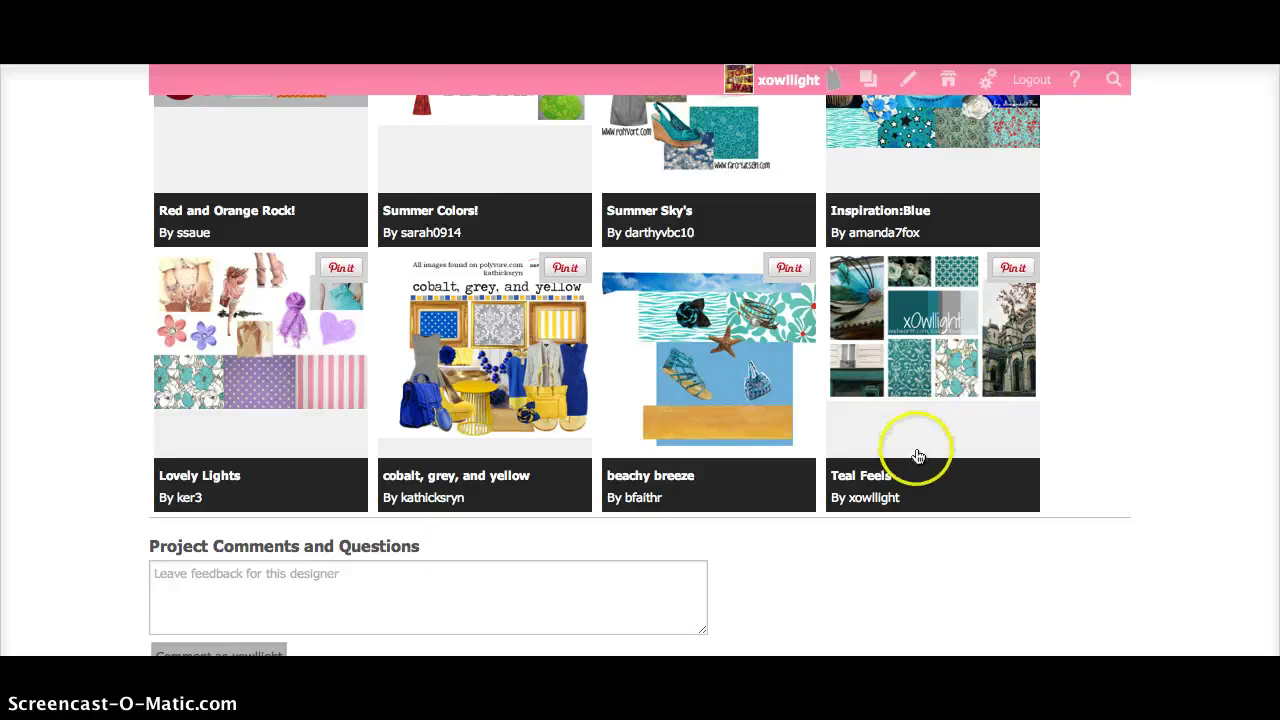
{"action": "left_click", "coordinate": [968, 362]}
{"action": "scroll", "coordinate": [968, 362], "scroll_direction": "down", "scroll_amount": 4}
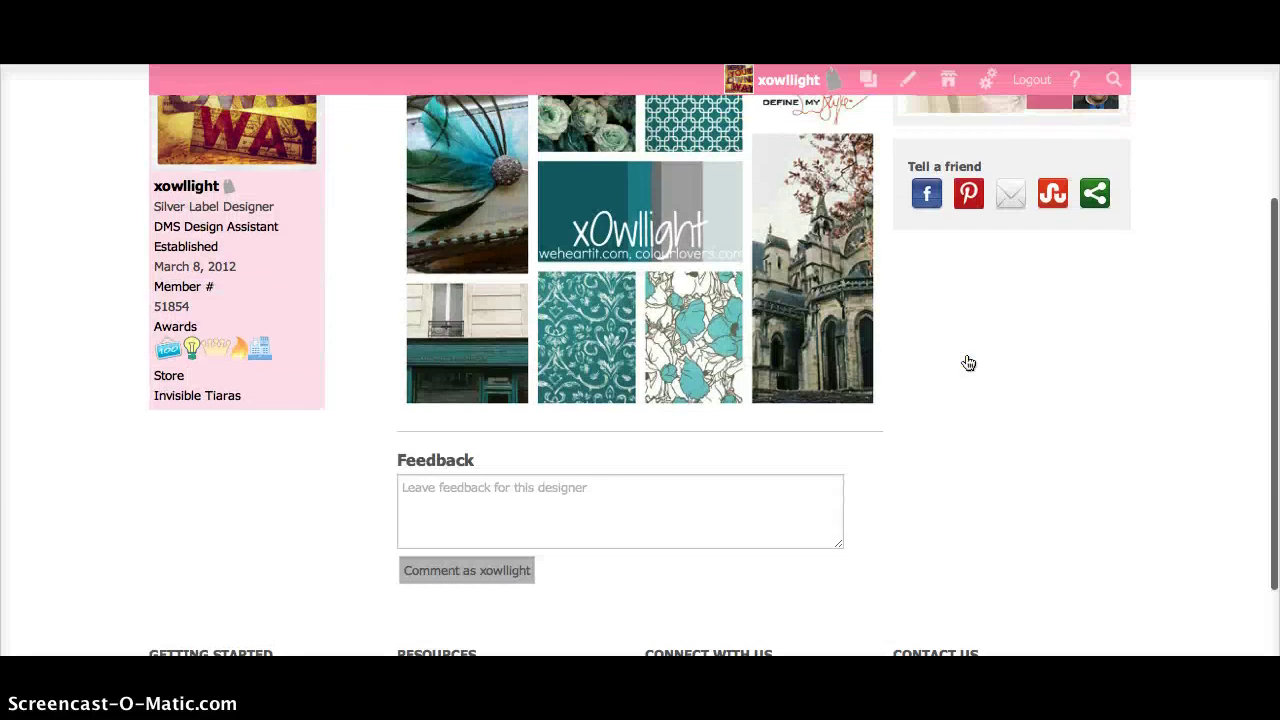
{"action": "scroll", "coordinate": [968, 362], "scroll_direction": "up", "scroll_amount": 3}
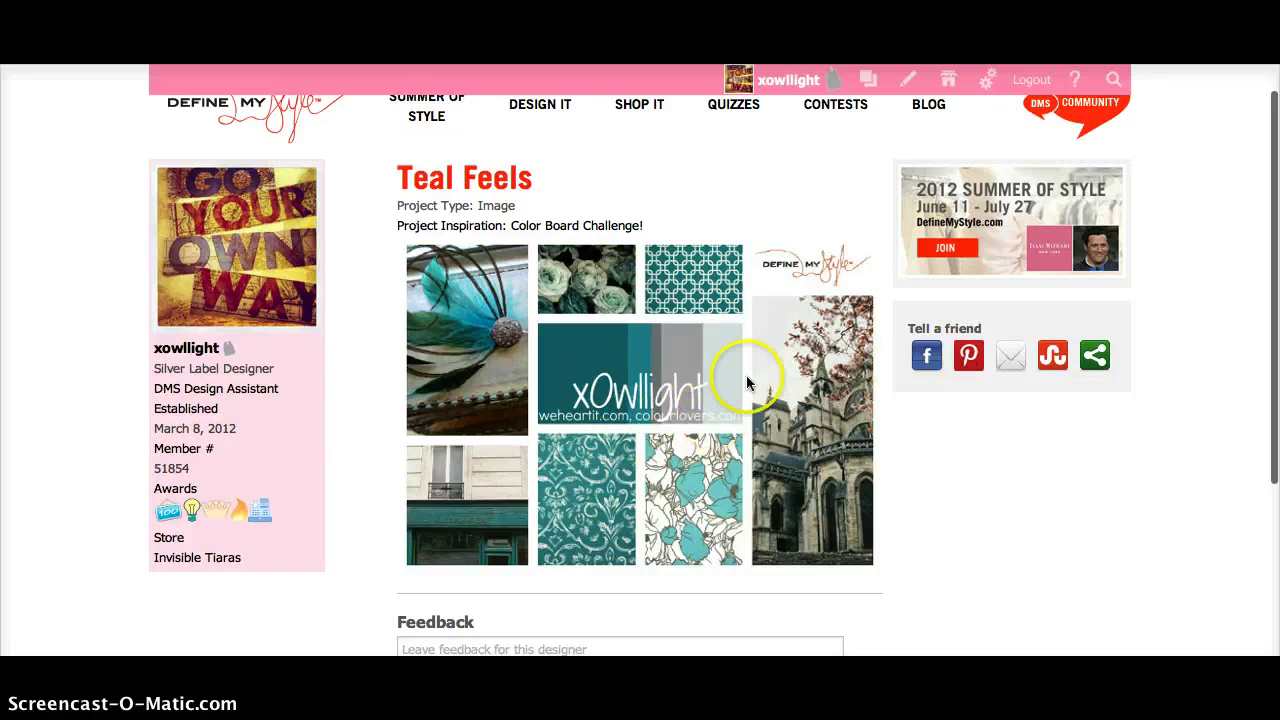